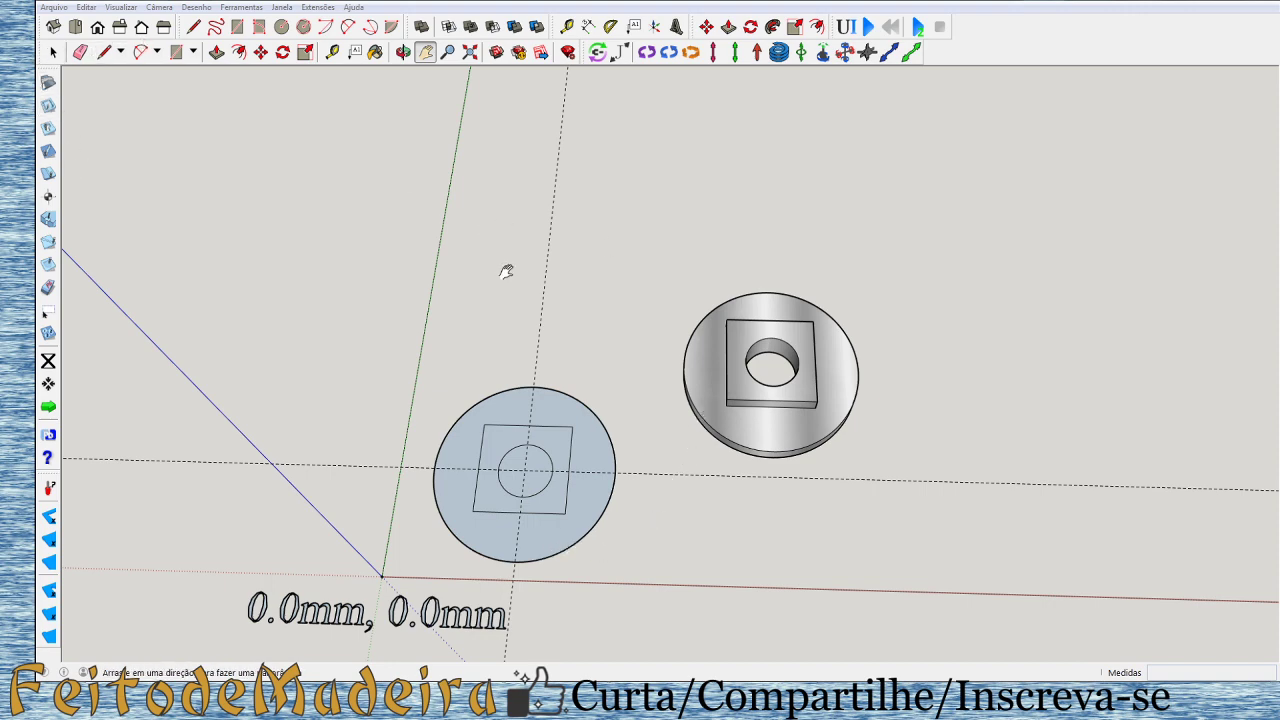
# Orbit and pan for a lower, closer view of the flat disc drawing and 3D washer.
pyautogui.moveTo(532, 328)
pyautogui.mouseDown(button='middle')
pyautogui.moveTo(565, 97)
pyautogui.moveTo(478, 290)
pyautogui.mouseUp(button='middle')
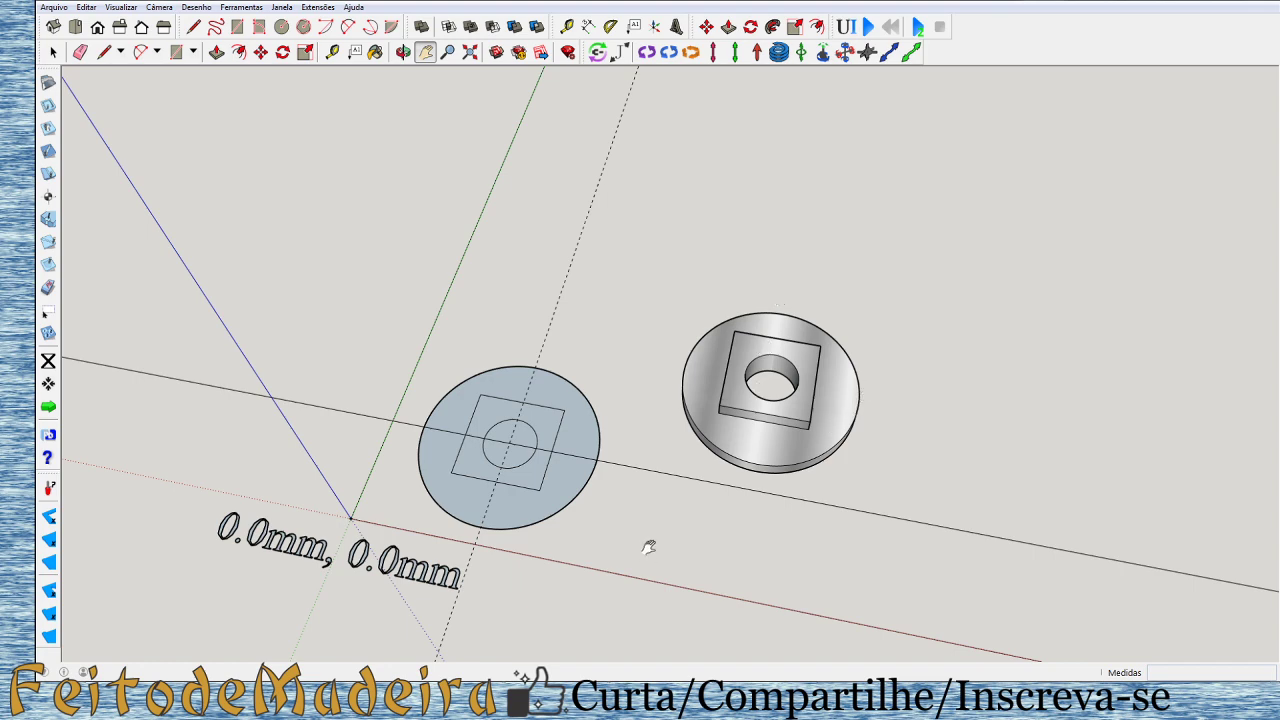
pyautogui.moveTo(651, 543)
pyautogui.mouseDown()
pyautogui.moveTo(779, 450)
pyautogui.moveTo(631, 471)
pyautogui.moveTo(704, 510)
pyautogui.moveTo(671, 477)
pyautogui.moveTo(623, 594)
pyautogui.moveTo(608, 520)
pyautogui.moveTo(669, 491)
pyautogui.mouseUp()
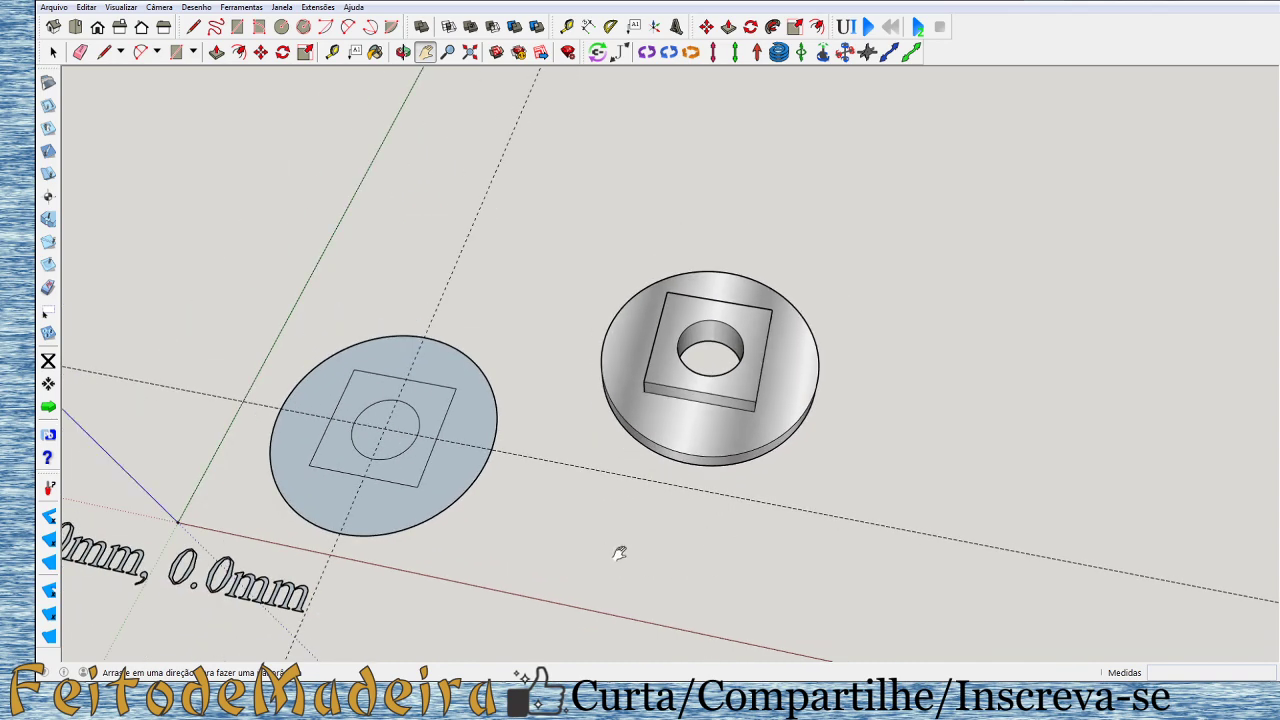
pyautogui.moveTo(609, 549); pyautogui.dragTo(740, 365, button='middle')
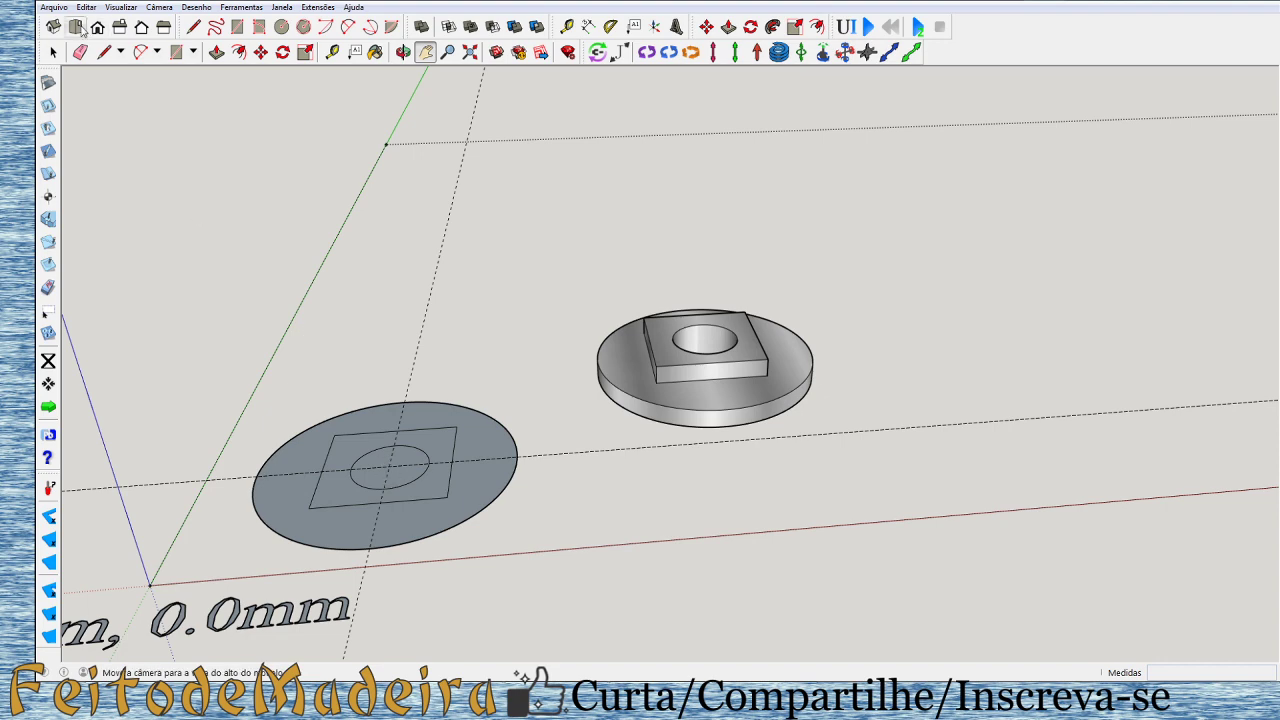
pyautogui.click(75, 26)
pyautogui.scroll(-2, 708, 325)
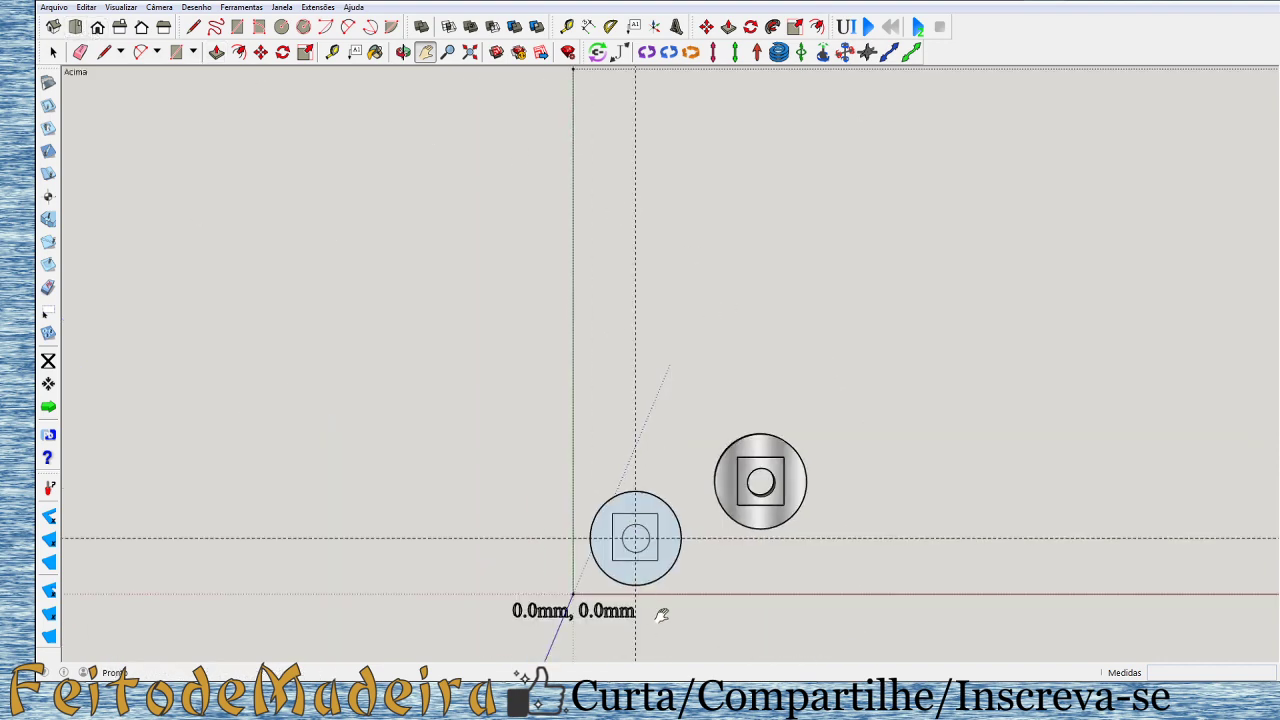
pyautogui.scroll(2, 662, 613)
pyautogui.scroll(2, 662, 613)
pyautogui.scroll(1, 663, 606)
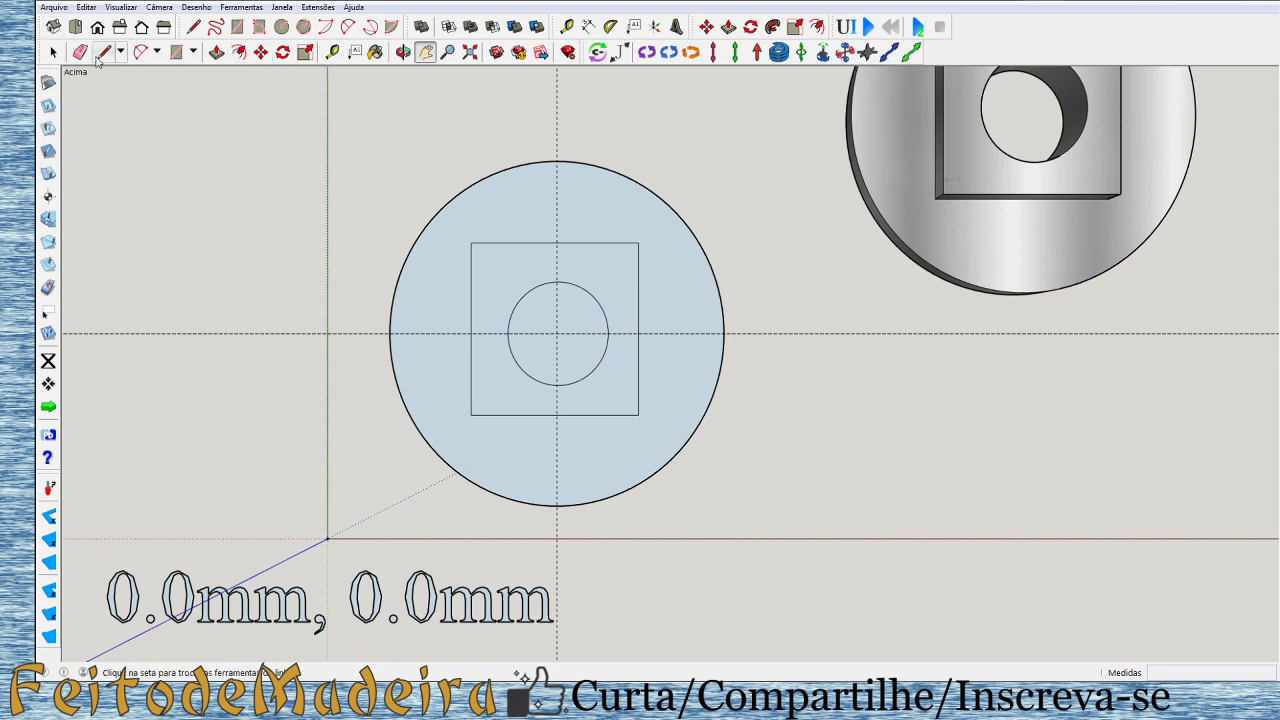
pyautogui.click(51, 57)
pyautogui.moveTo(345, 93)
pyautogui.mouseDown()
pyautogui.moveTo(803, 479)
pyautogui.moveTo(769, 515)
pyautogui.mouseUp()
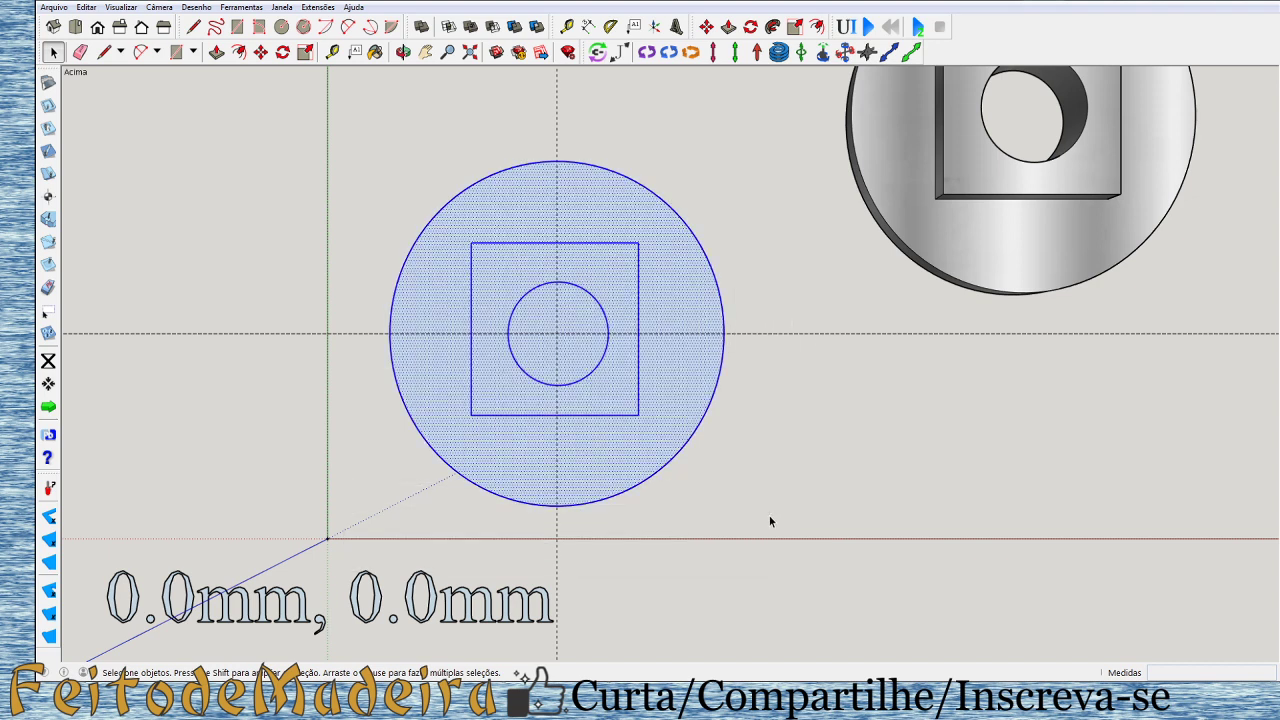
pyautogui.click(833, 438)
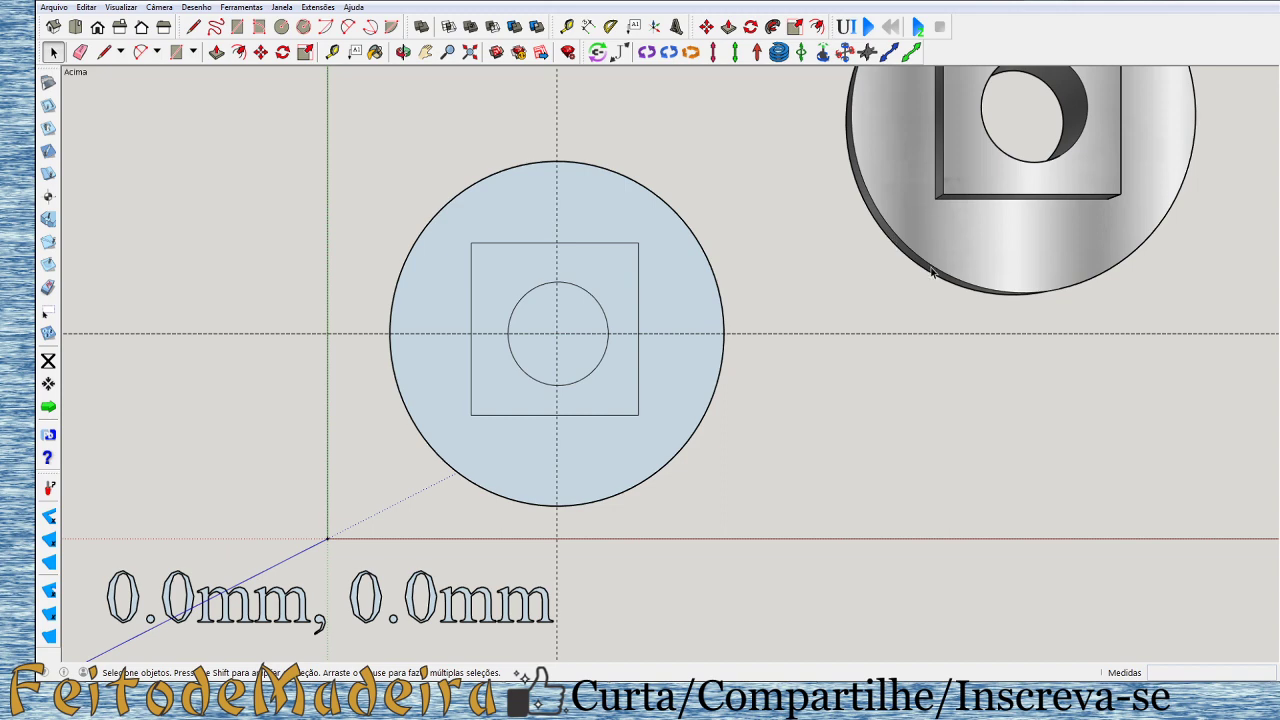
pyautogui.moveTo(940, 280); pyautogui.dragTo(1140, 370, button='middle')
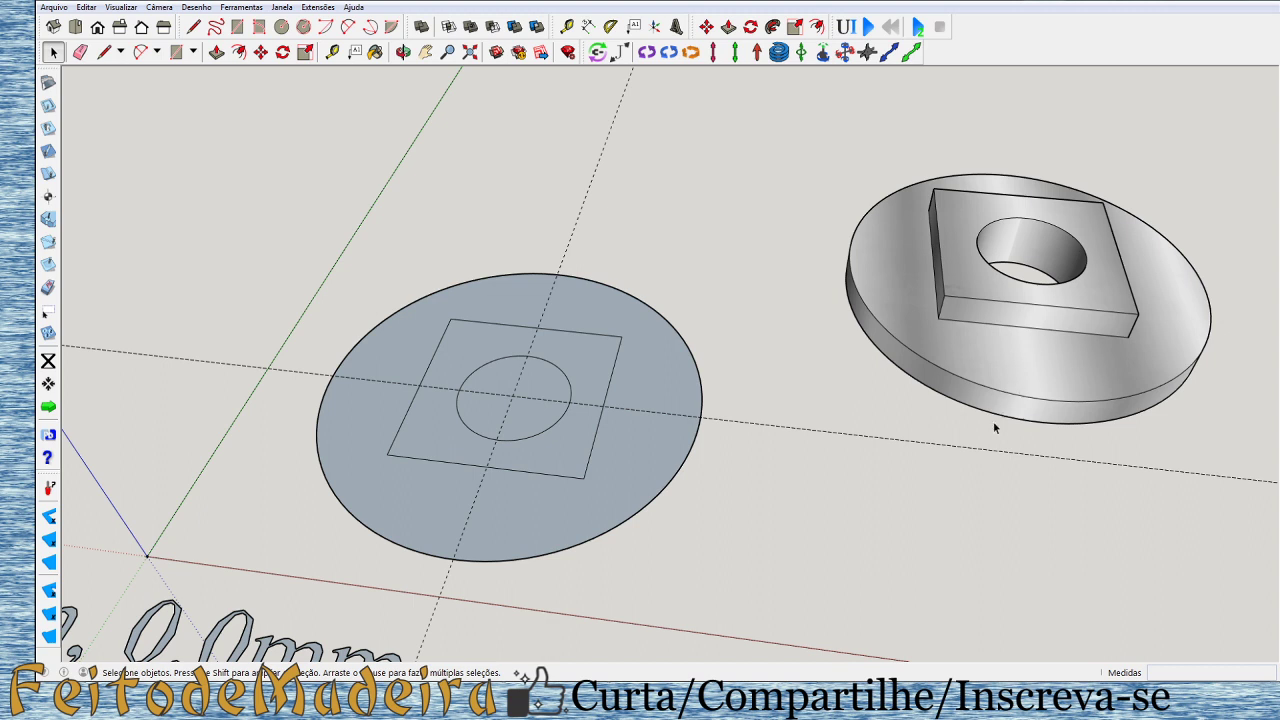
pyautogui.click(997, 361)
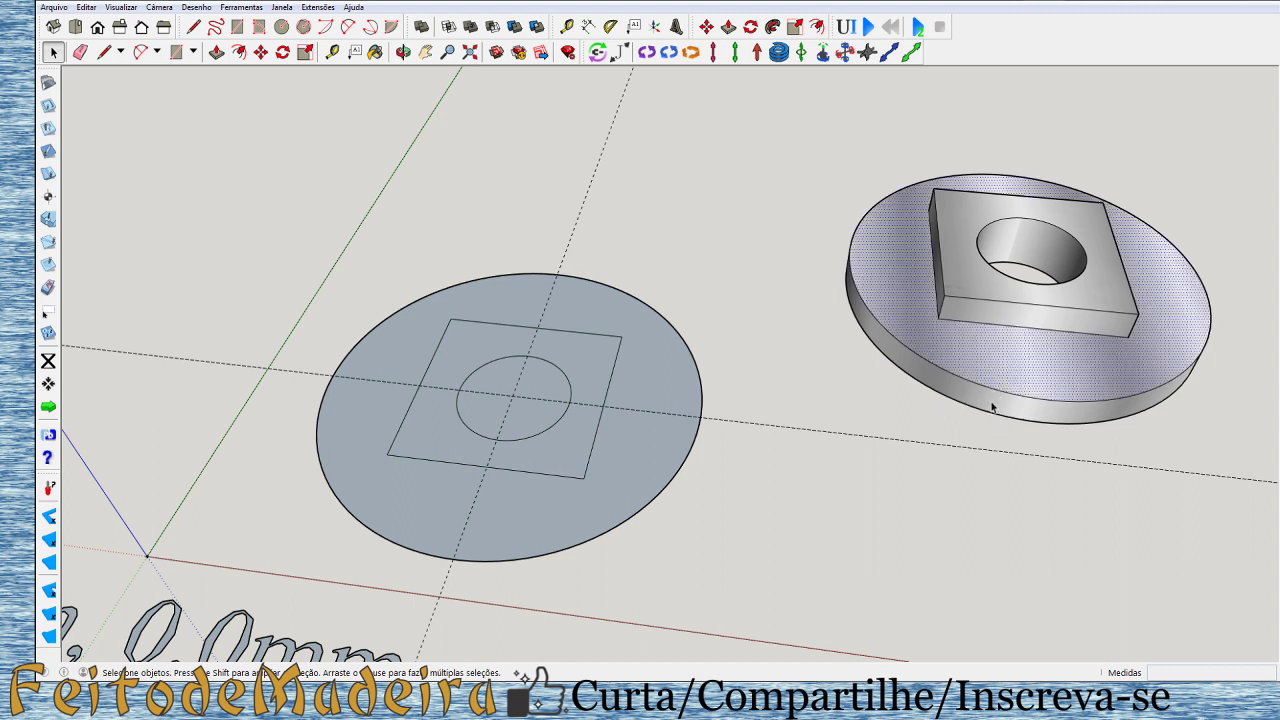
pyautogui.click(988, 300)
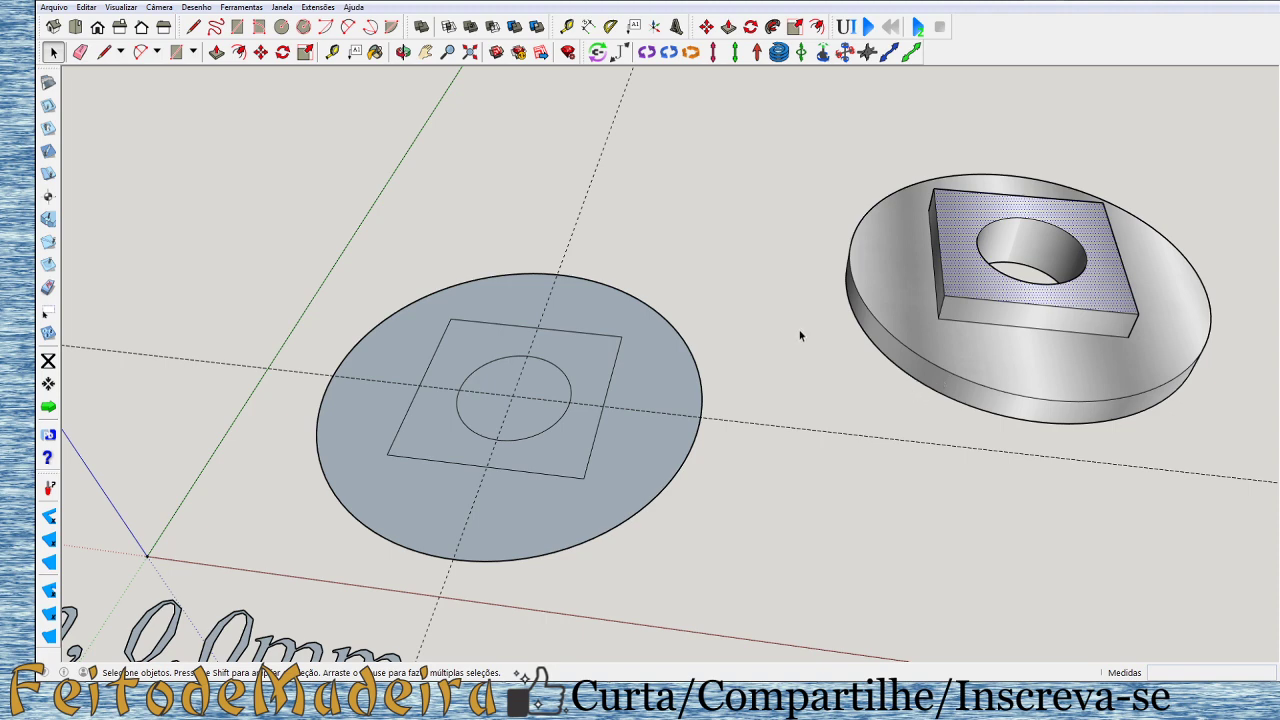
pyautogui.press('o')
pyautogui.moveTo(711, 208)
pyautogui.mouseDown()
pyautogui.moveTo(766, 451)
pyautogui.moveTo(688, 402)
pyautogui.mouseUp()
pyautogui.press('space')
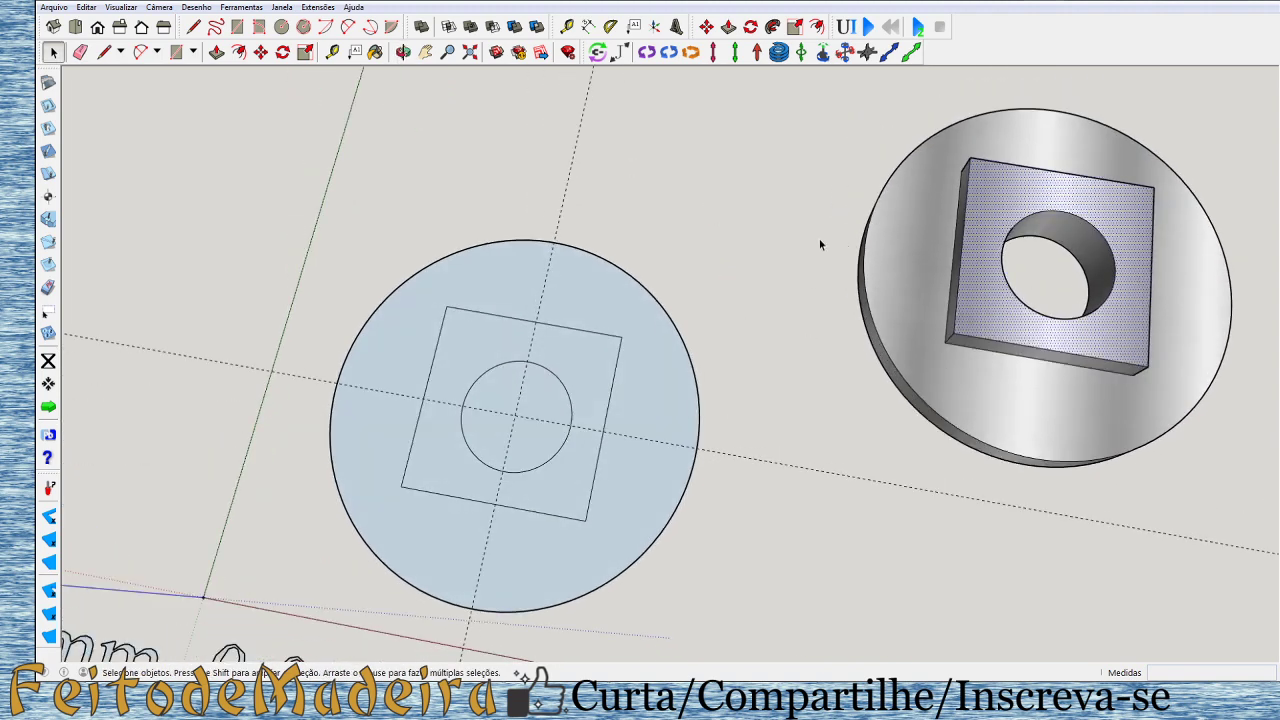
pyautogui.click(820, 244)
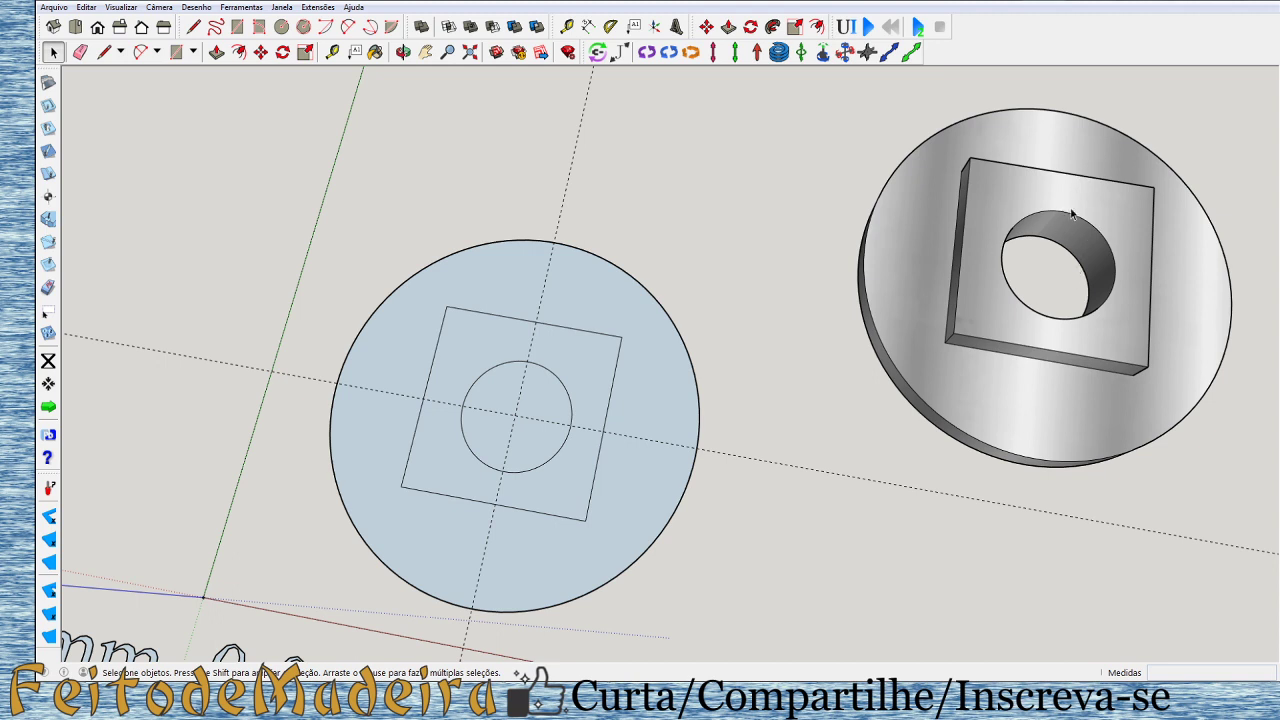
pyautogui.scroll(-1, 470, 370)
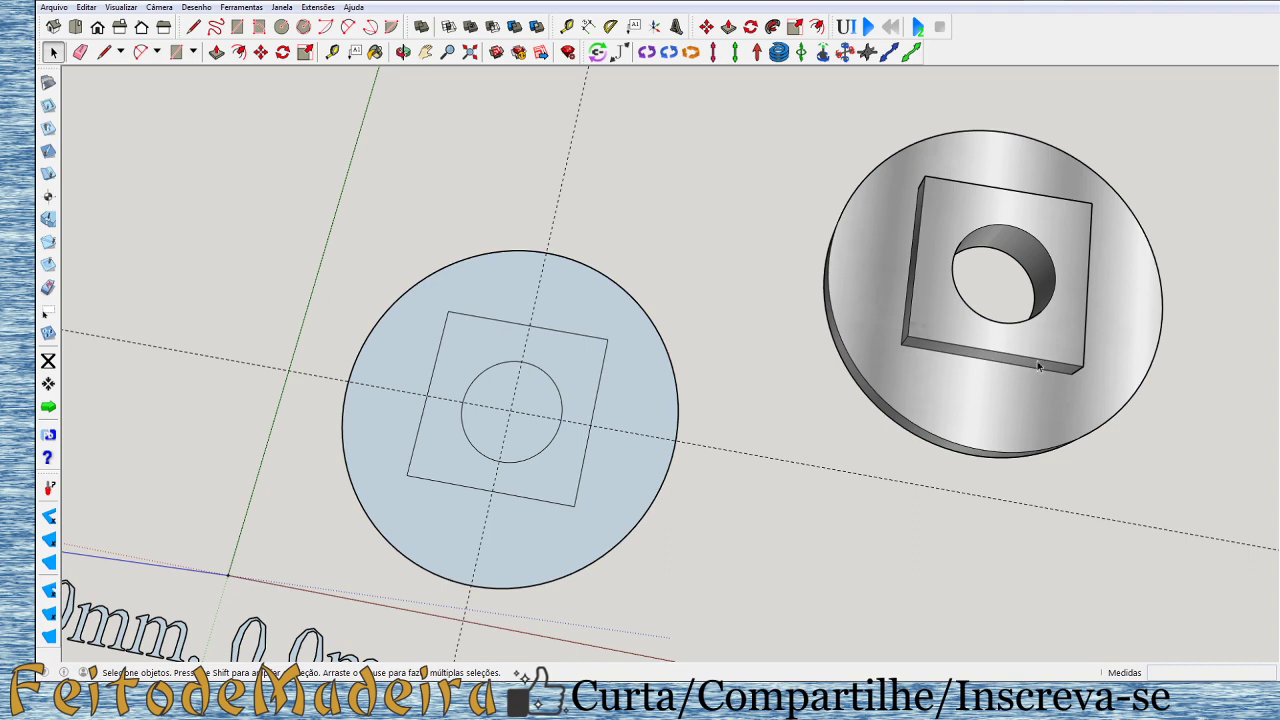
pyautogui.moveTo(1046, 478); pyautogui.dragTo(1073, 258, button='middle')
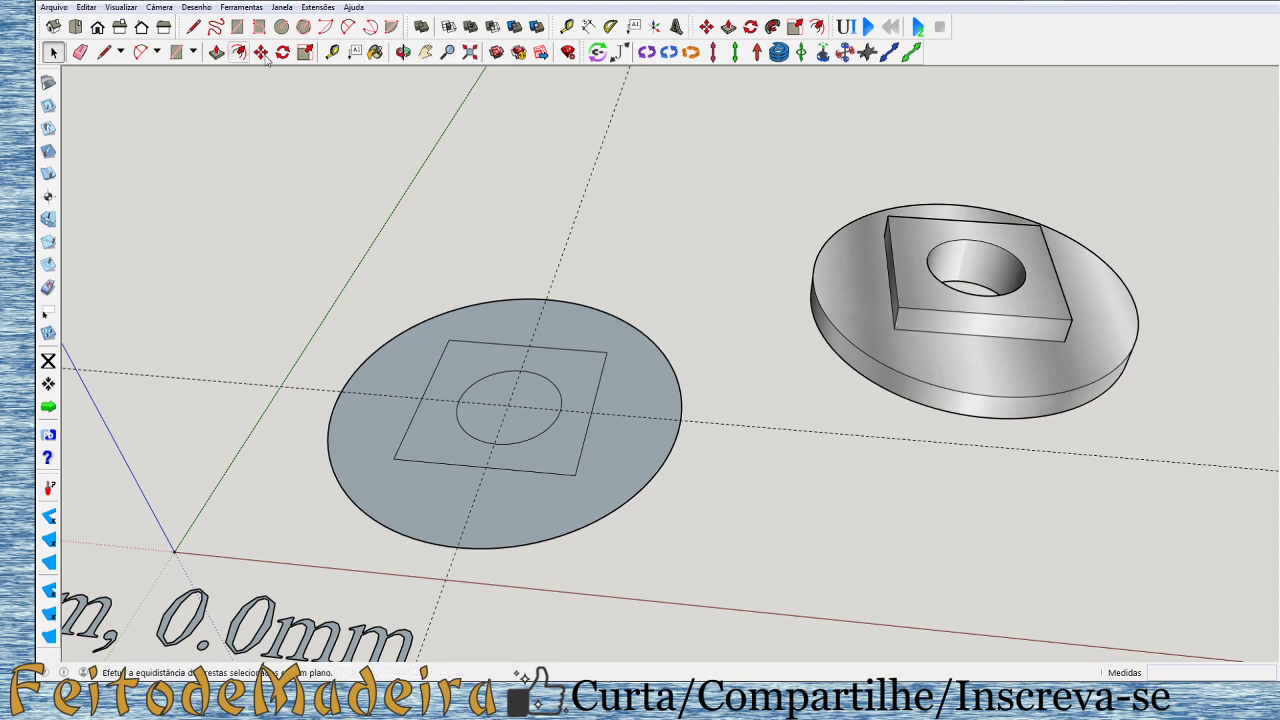
# Switch to the Top standard view over the disc drawing and washer.
pyautogui.click(75, 27)
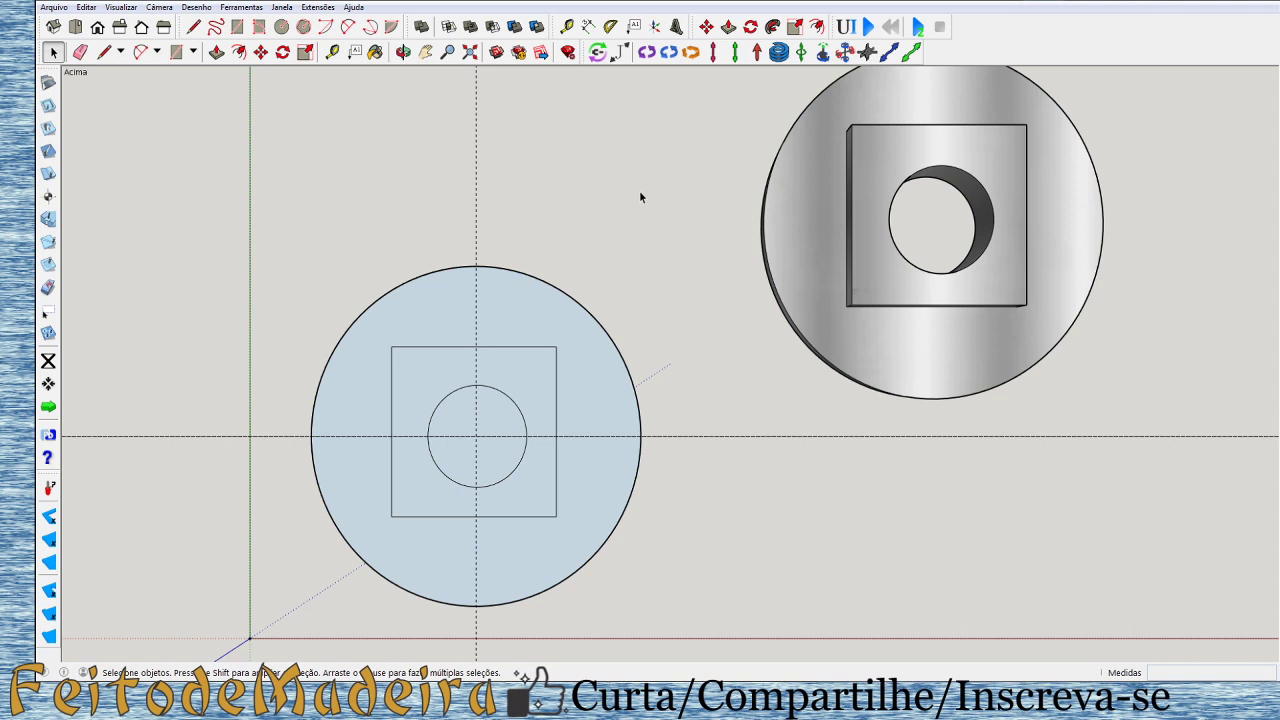
# Open SketchUcam Parameters, review the 3.0mm bit diameter and 50.0 stepover, and move the dialog up-left.
pyautogui.click(48, 83)
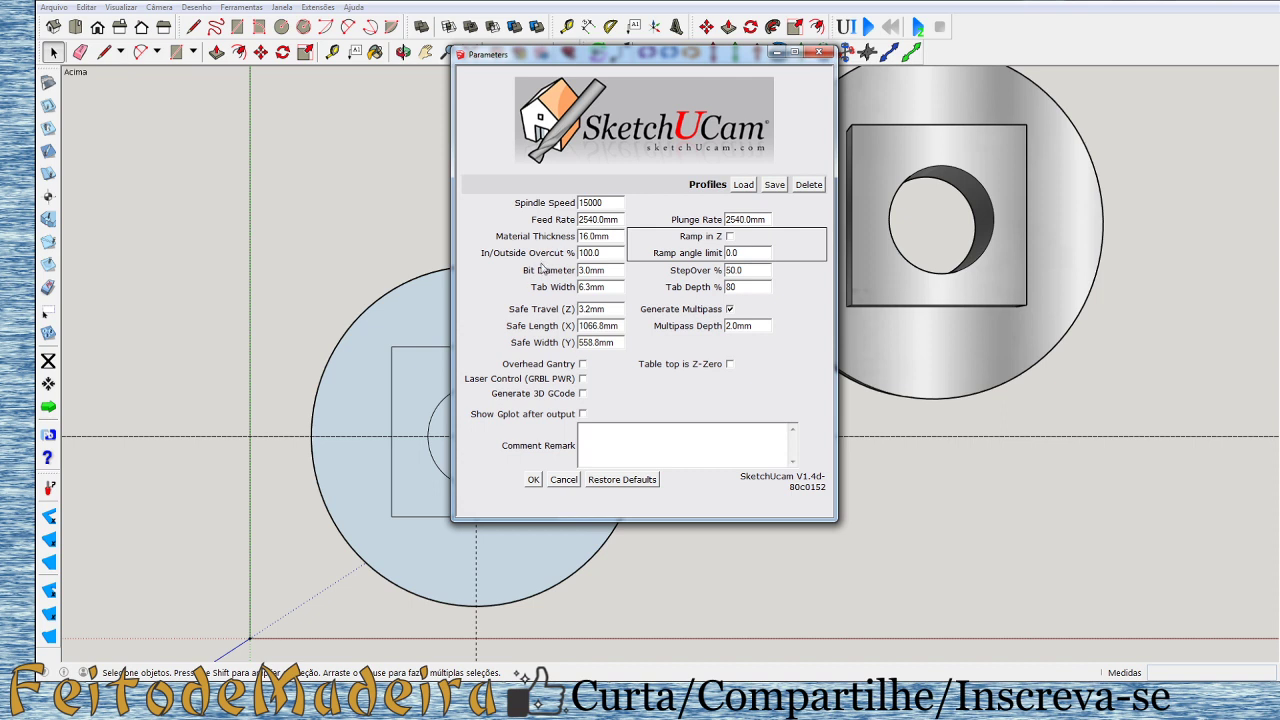
pyautogui.moveTo(605, 270); pyautogui.dragTo(556, 278)
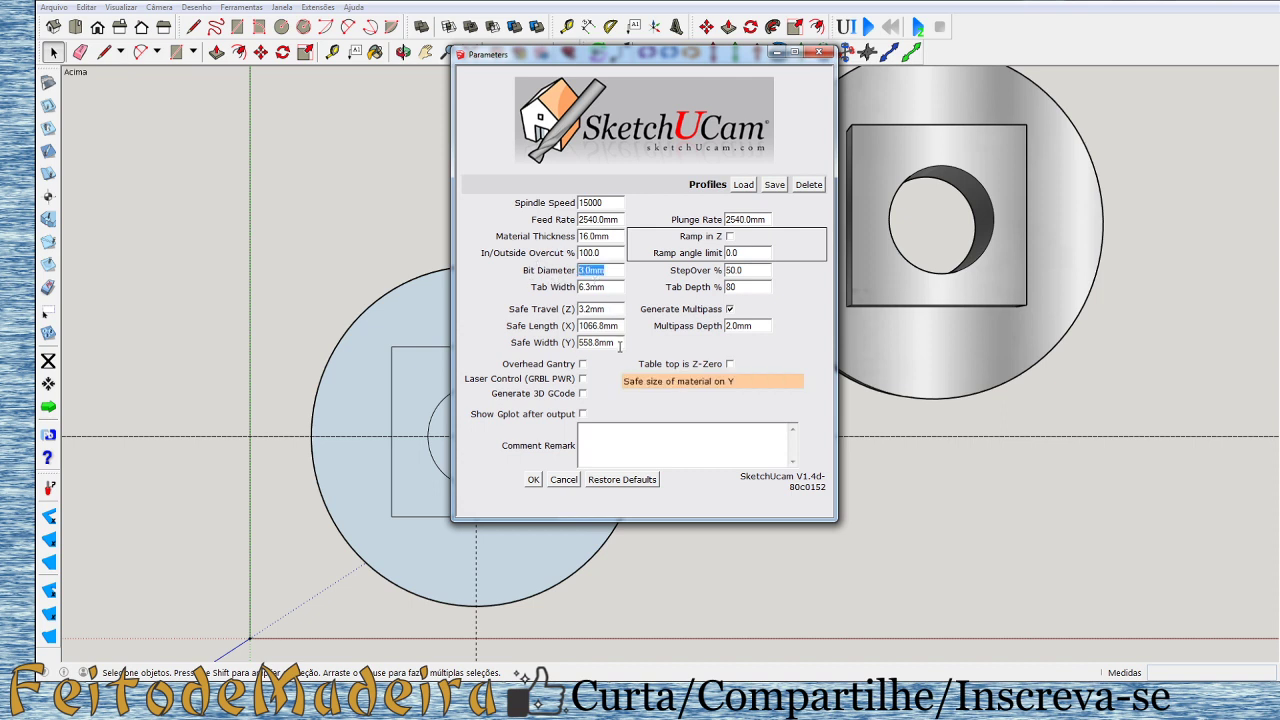
pyautogui.moveTo(746, 270)
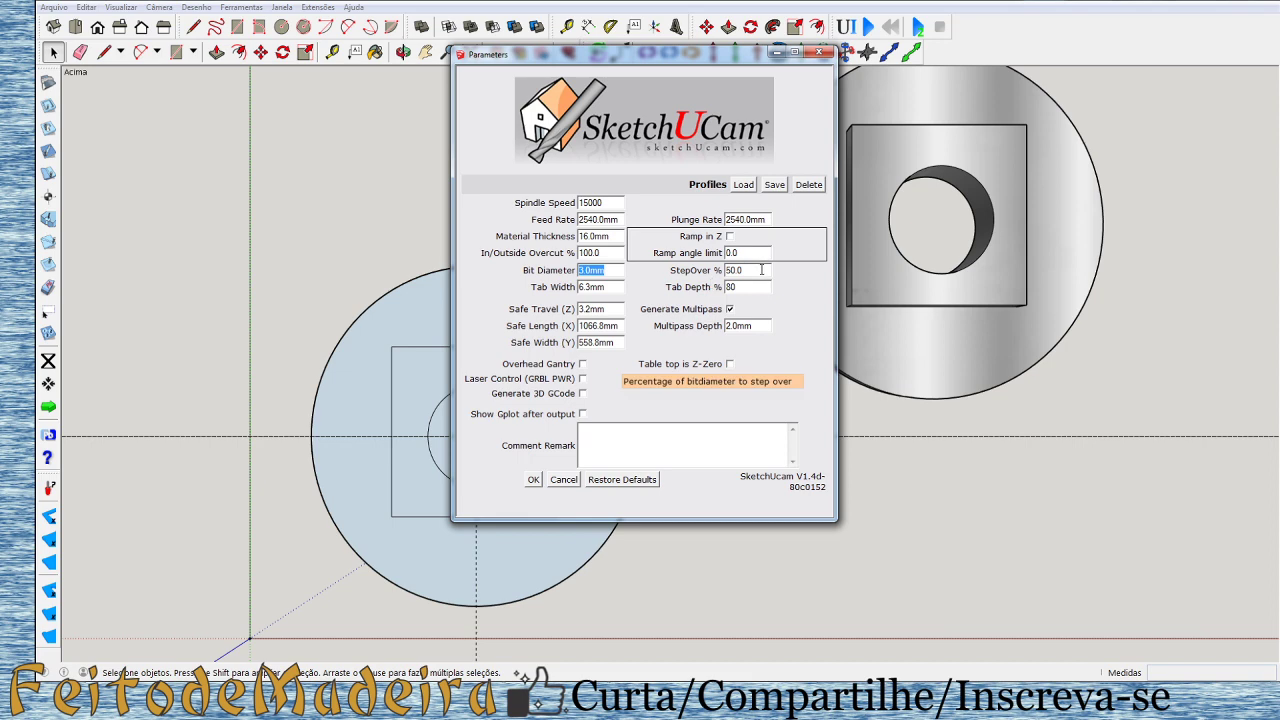
pyautogui.moveTo(760, 268); pyautogui.dragTo(695, 268)
pyautogui.moveTo(629, 56); pyautogui.dragTo(406, 26)
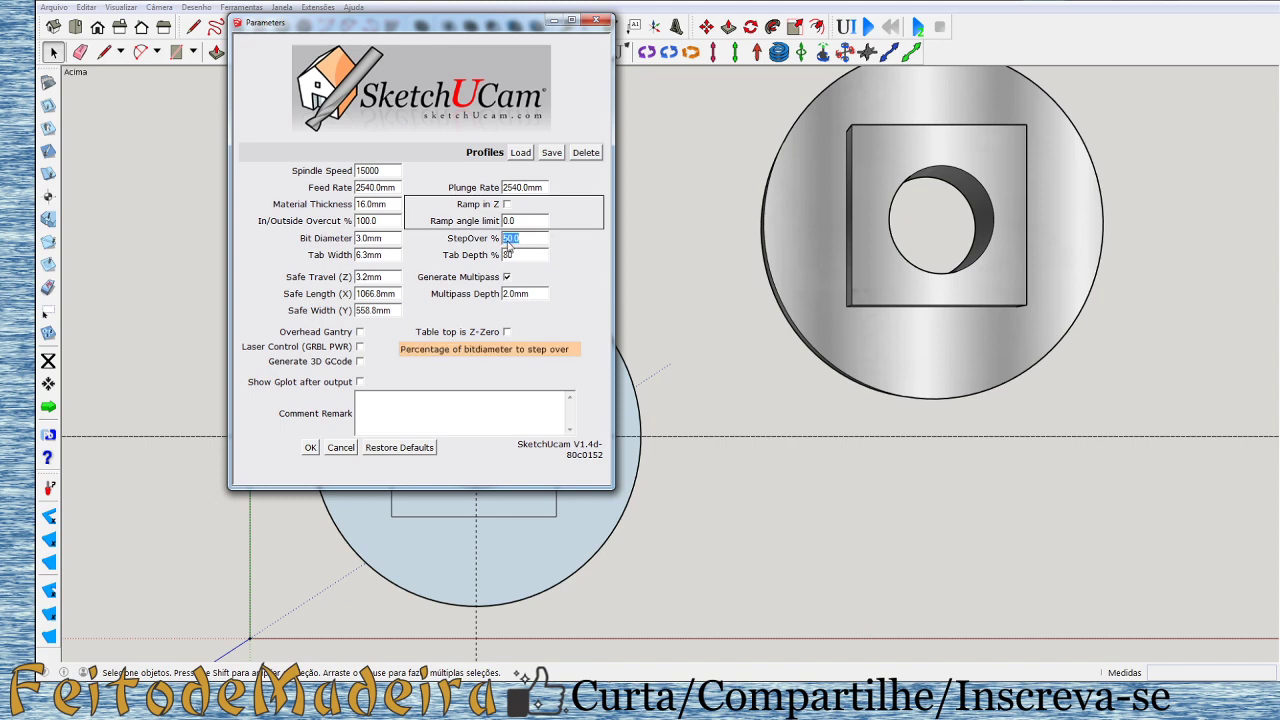
# Enter 80 as the StepOver percentage, then select the Tab Depth % value.
pyautogui.write('80')
pyautogui.moveTo(522, 255); pyautogui.dragTo(487, 255)
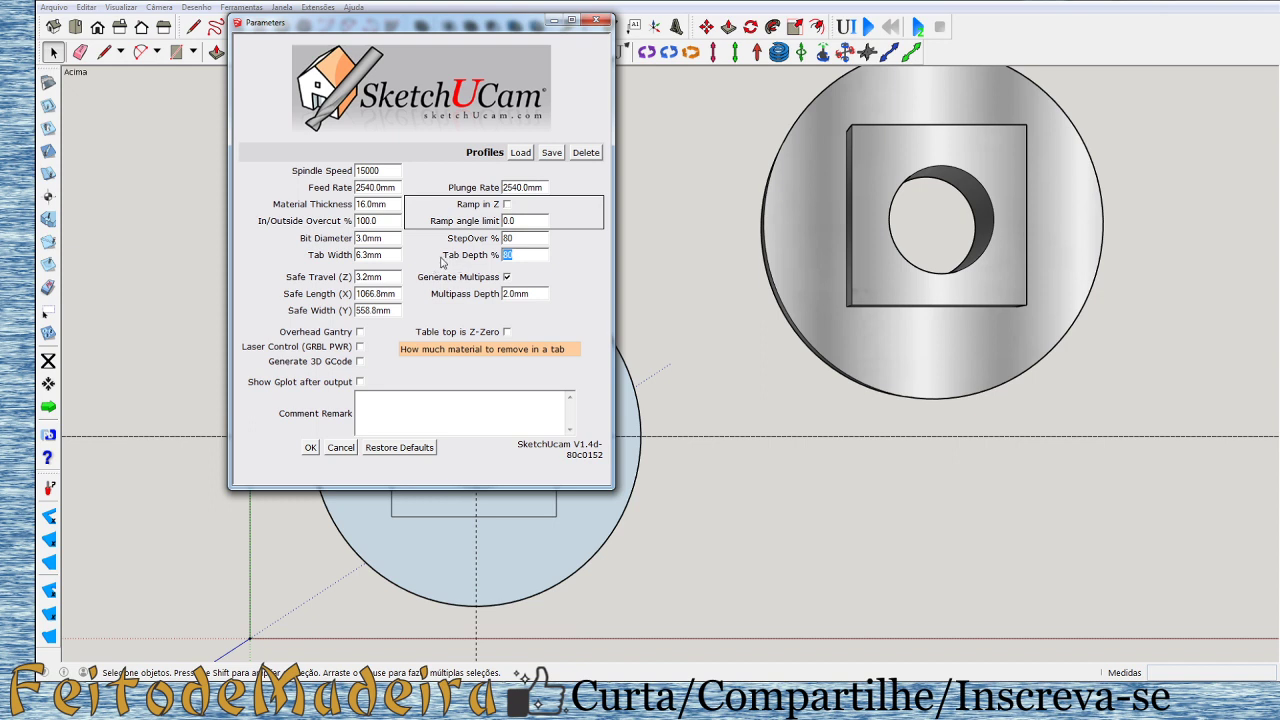
# Set Tab Depth to 80% and Tab Width to 6.3mm, then accept the SketchUcam parameters.
pyautogui.moveTo(442, 257); pyautogui.dragTo(476, 258)
pyautogui.moveTo(518, 256); pyautogui.dragTo(494, 256)
pyautogui.click(518, 255)
pyautogui.moveTo(524, 257); pyautogui.dragTo(500, 258)
pyautogui.write('20')
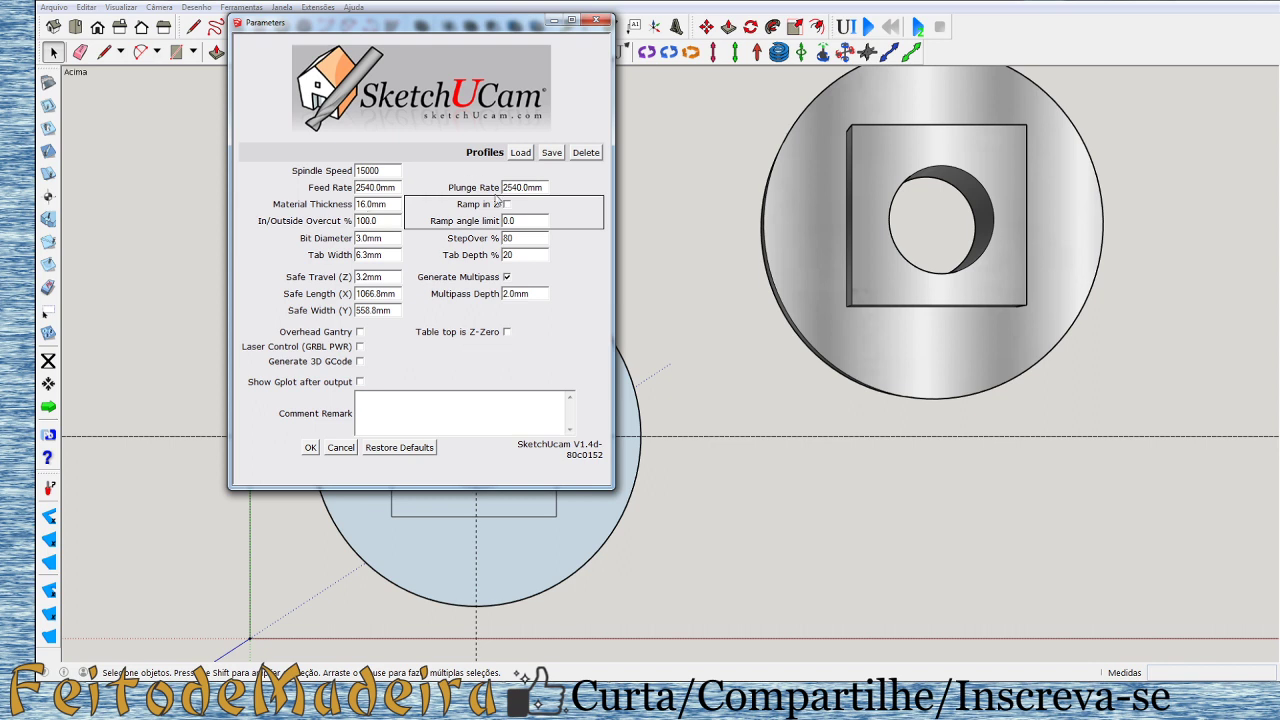
pyautogui.doubleClick(507, 255)
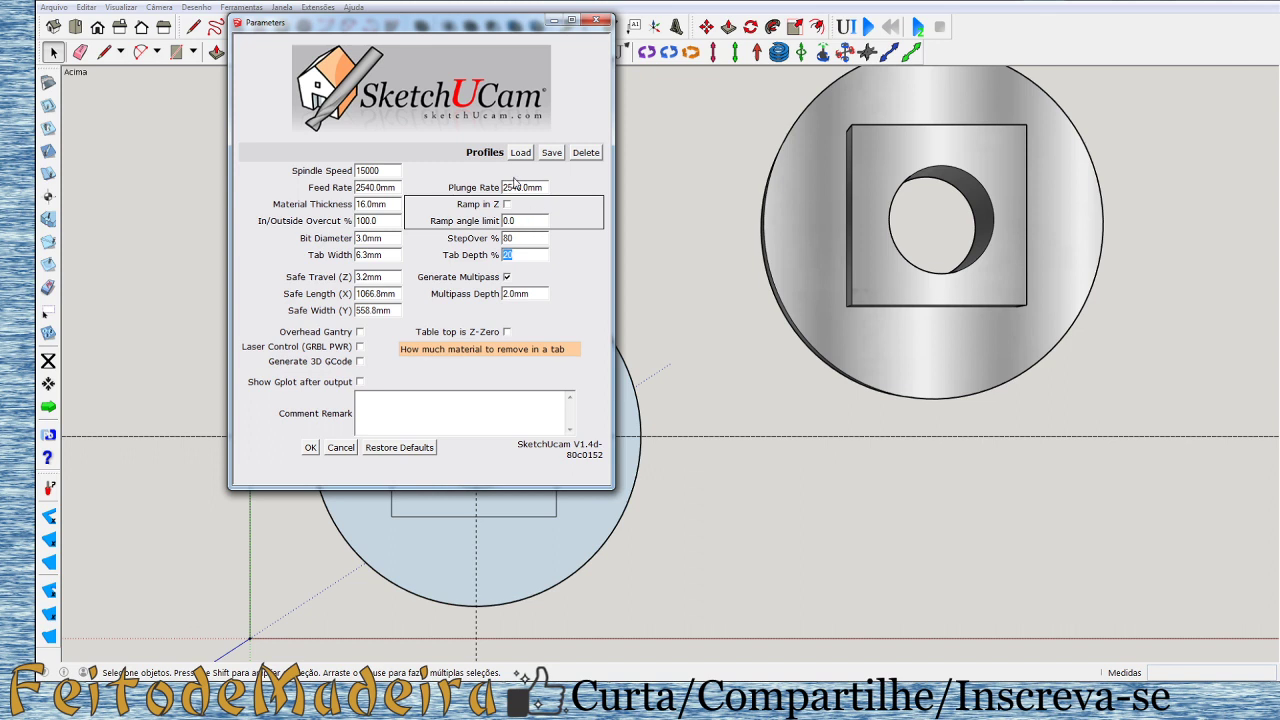
pyautogui.write('80')
pyautogui.moveTo(320, 277)
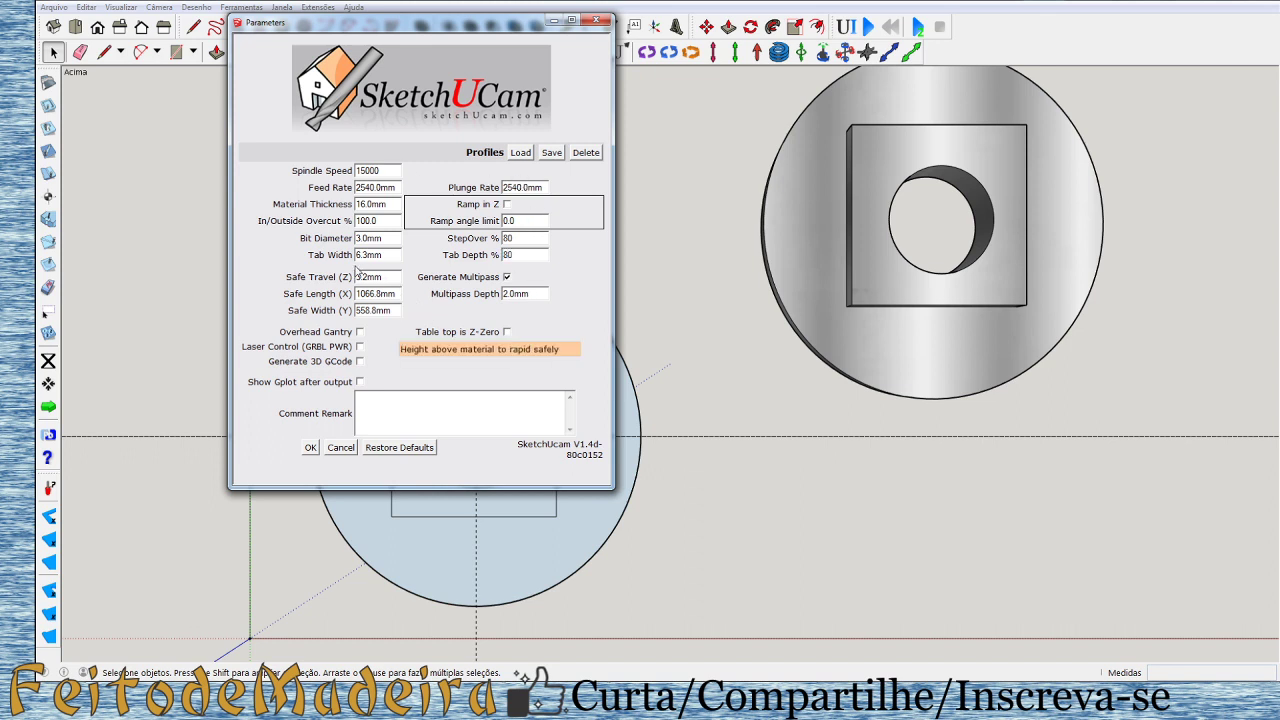
pyautogui.moveTo(392, 256); pyautogui.dragTo(334, 255)
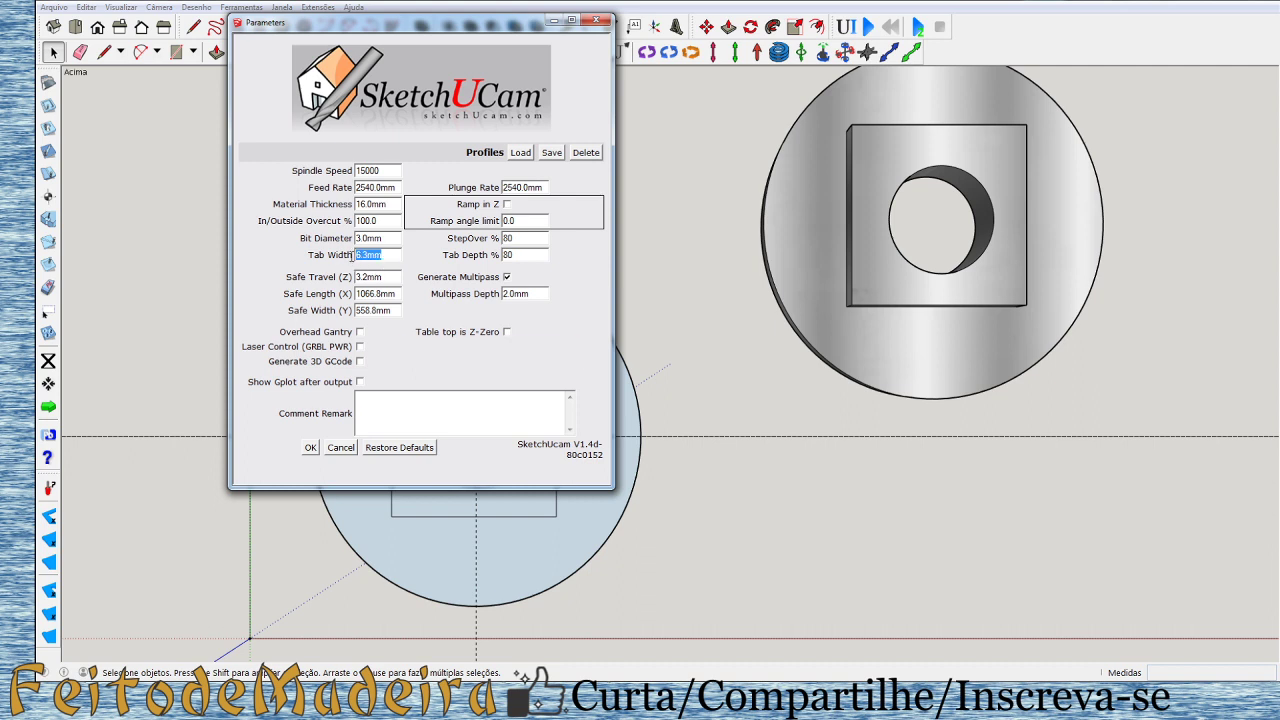
pyautogui.click(307, 450)
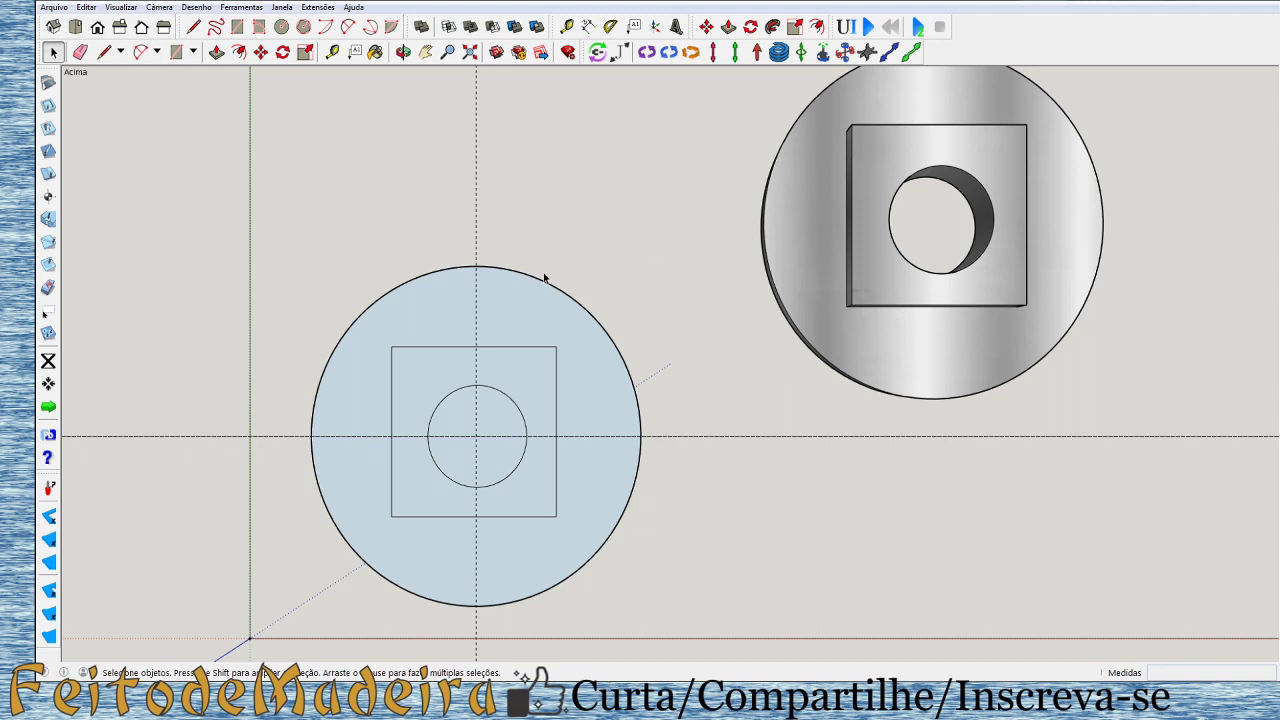
# Select the ring face around the square and activate the Pocket a Face tool.
pyautogui.click(481, 313)
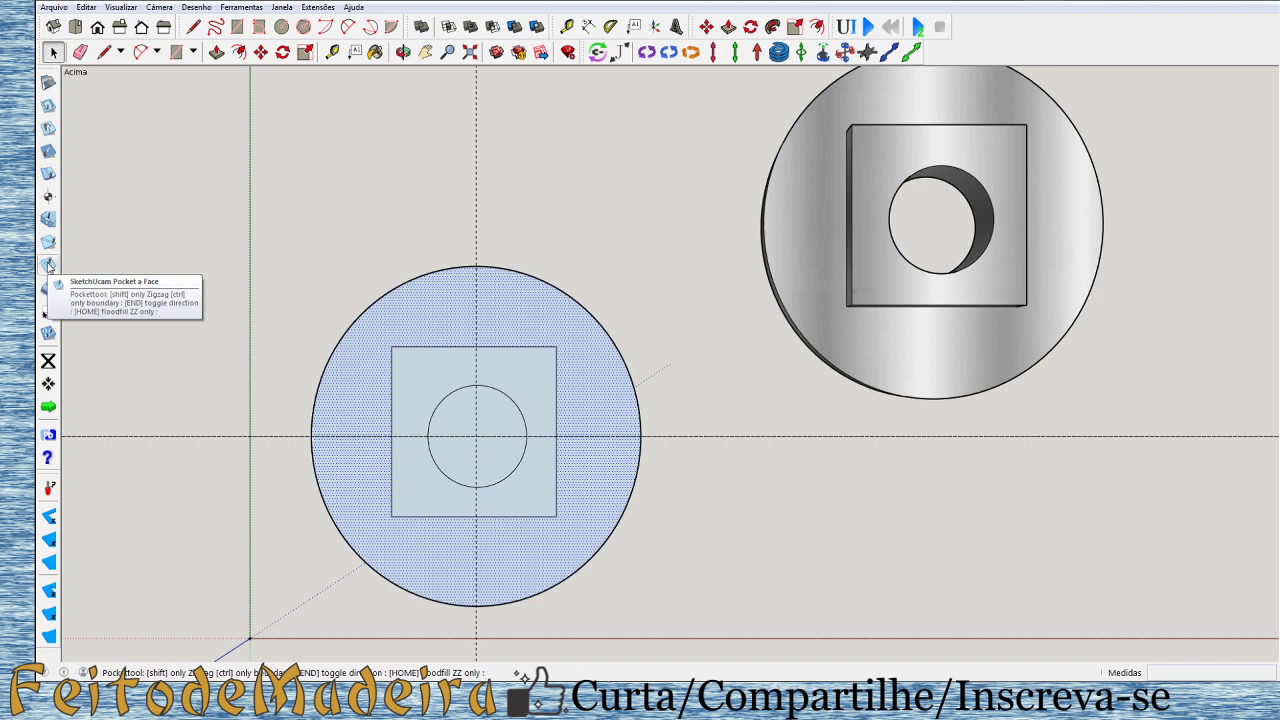
pyautogui.click(48, 264)
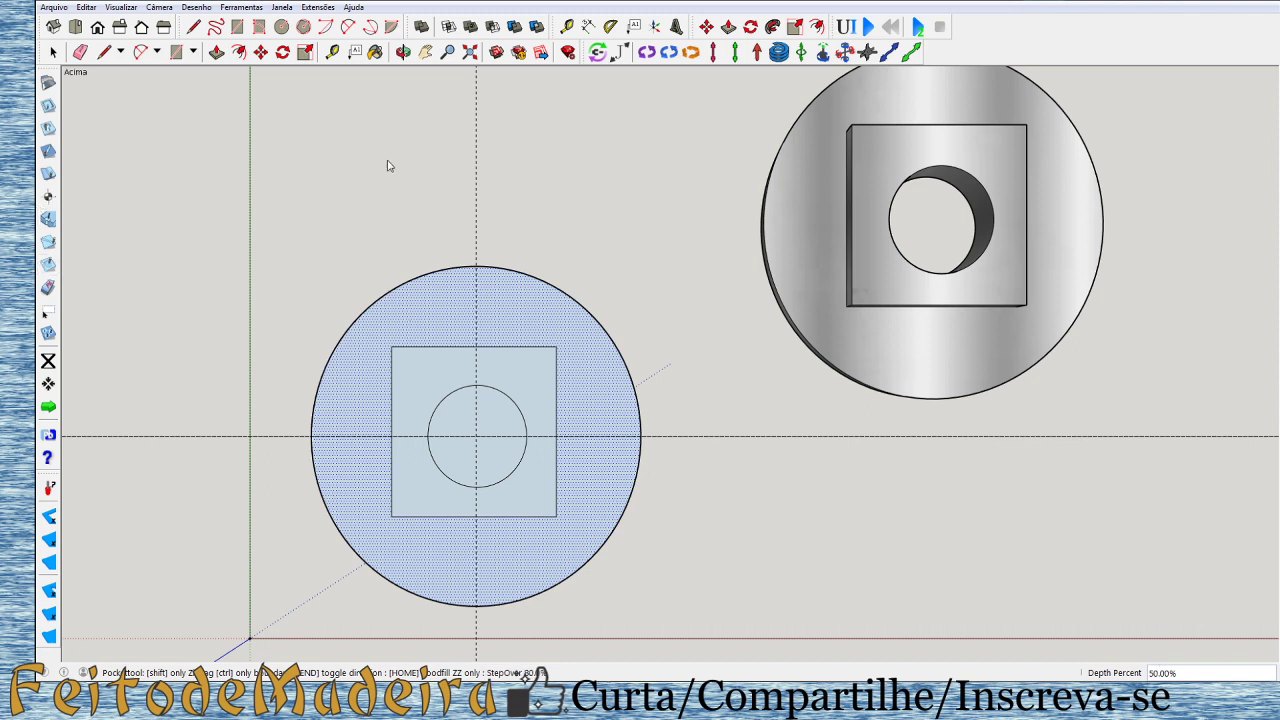
# Enter a 50% pocket depth and toggle the pocket to FLOOD mode.
pyautogui.write('50')
pyautogui.press('Return')
pyautogui.press('Home')
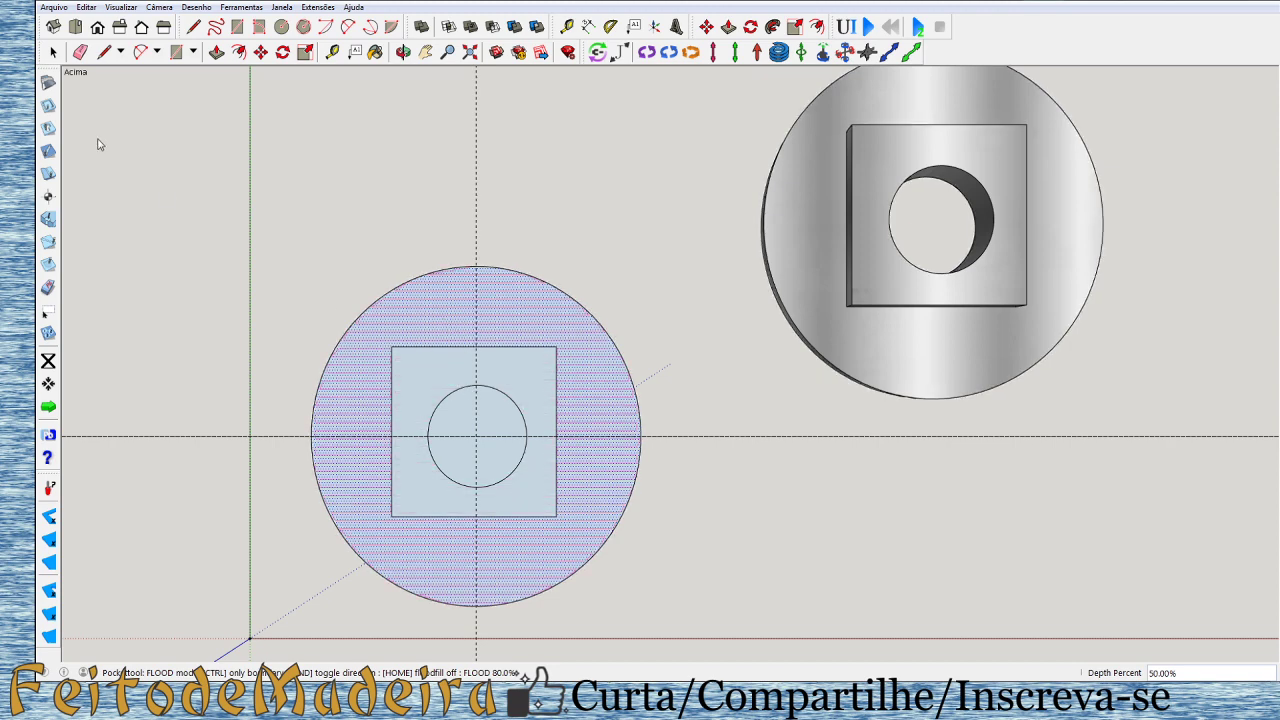
# Lower the SketchUcam stepover from 80 to 50%, then reopen the parameters to confirm it.
pyautogui.click(47, 83)
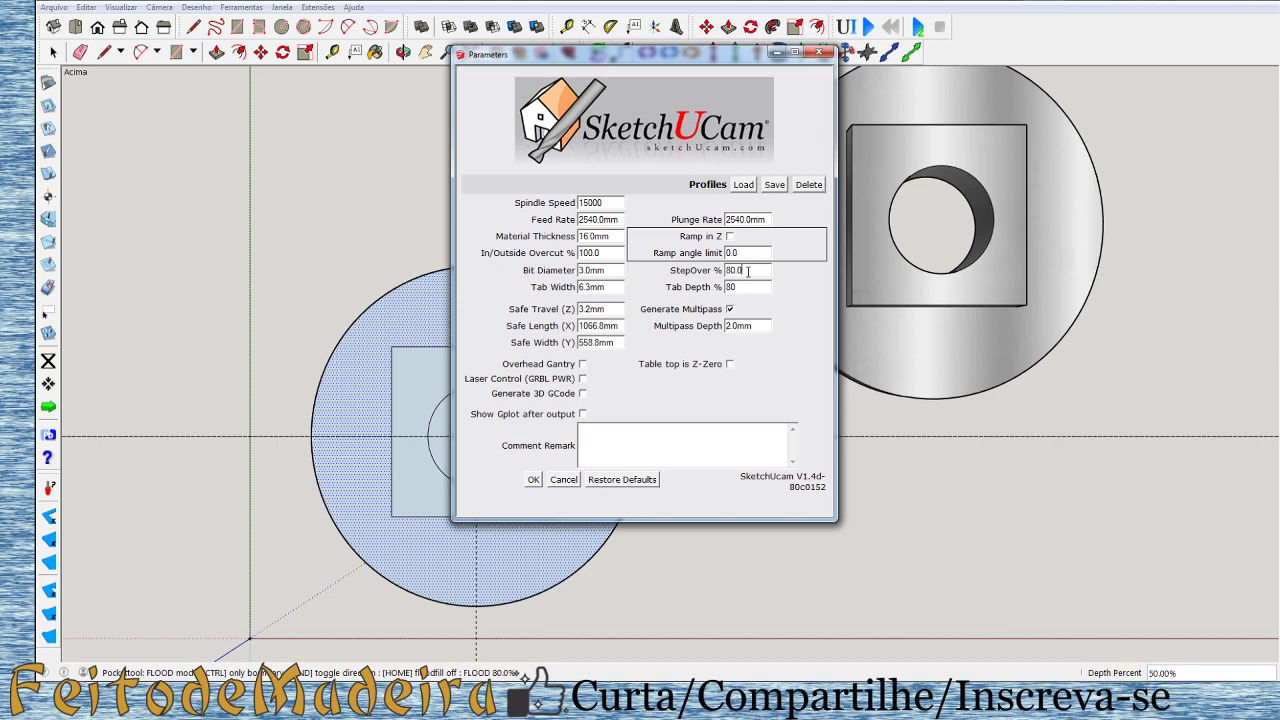
pyautogui.moveTo(747, 271); pyautogui.dragTo(711, 269)
pyautogui.write('50')
pyautogui.click(534, 480)
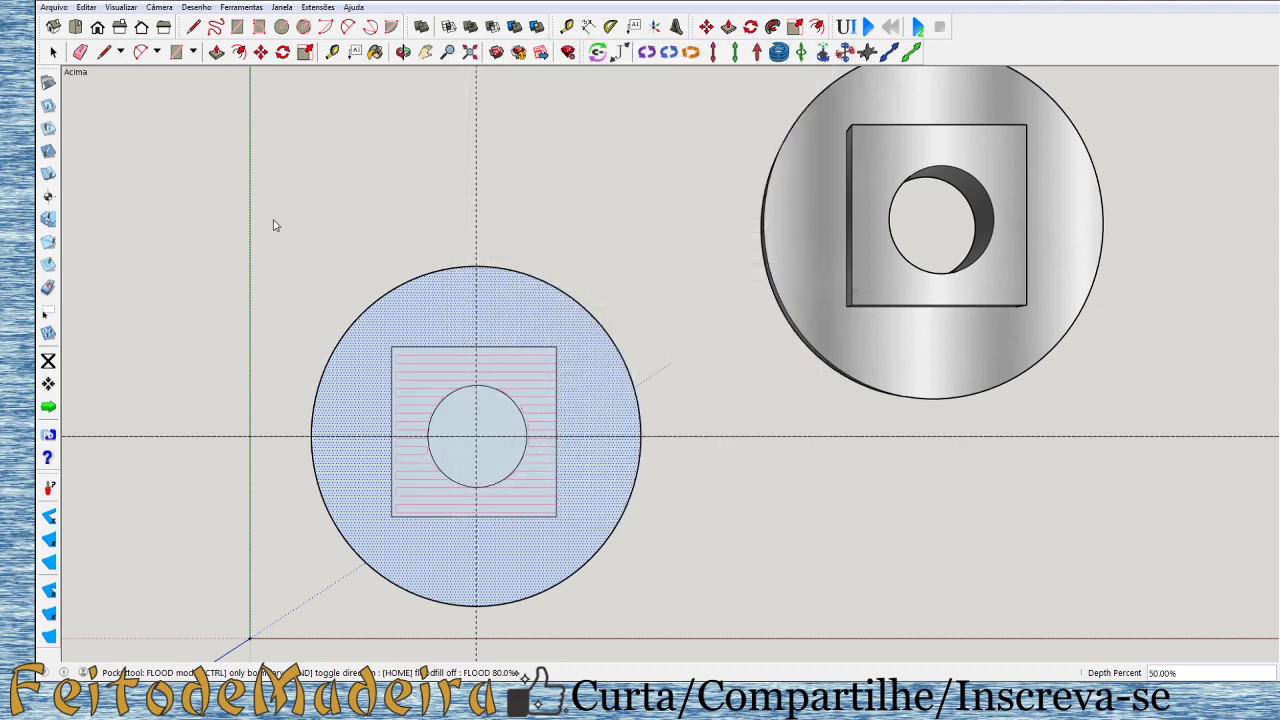
pyautogui.click(445, 332)
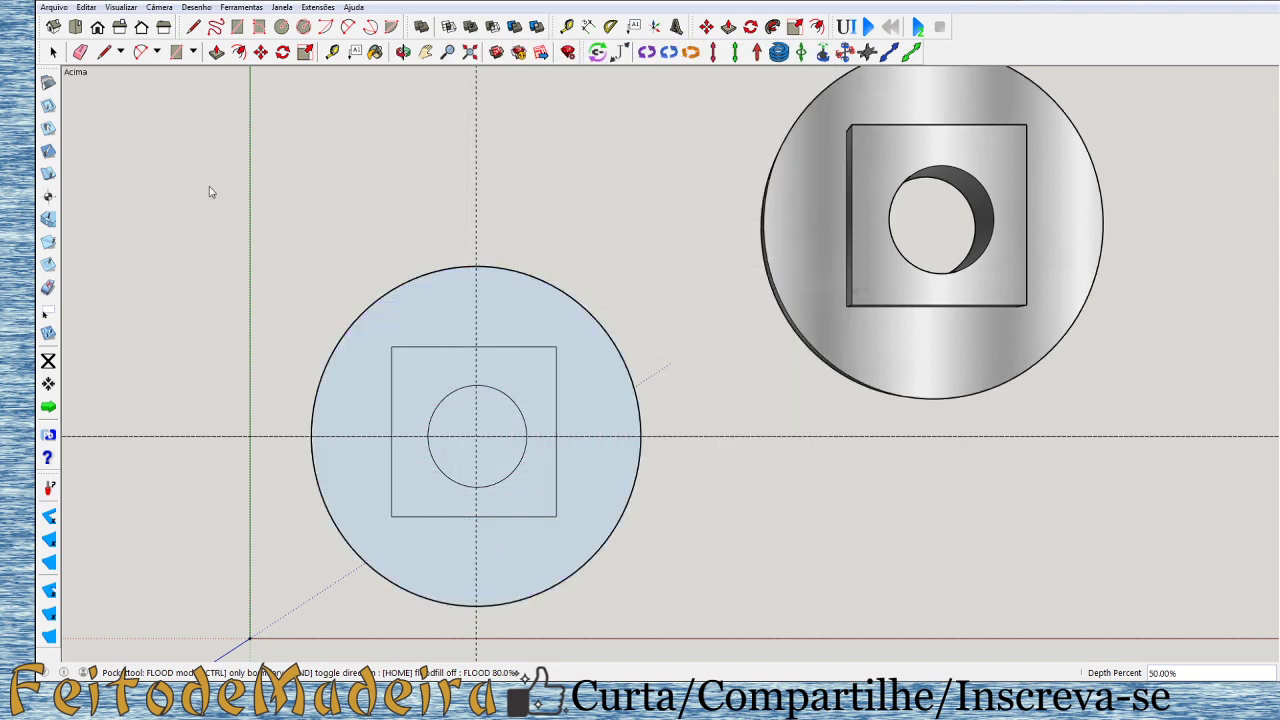
pyautogui.click(48, 82)
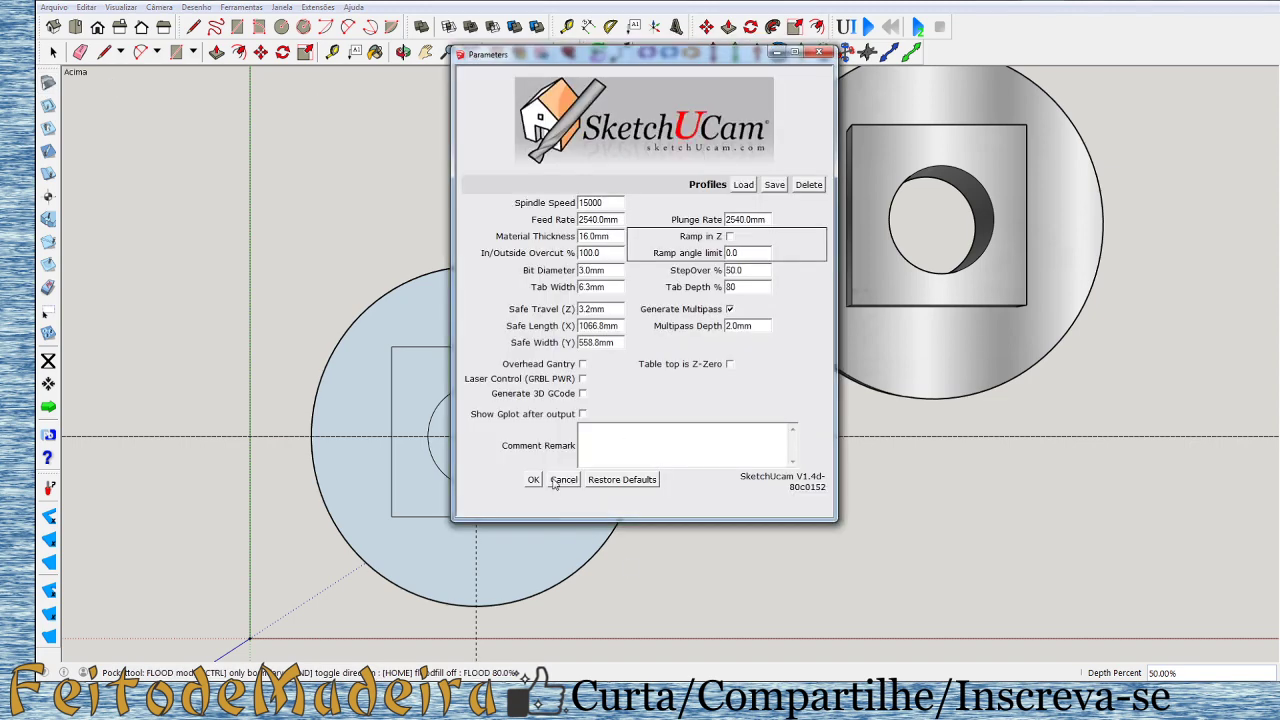
pyautogui.click(533, 479)
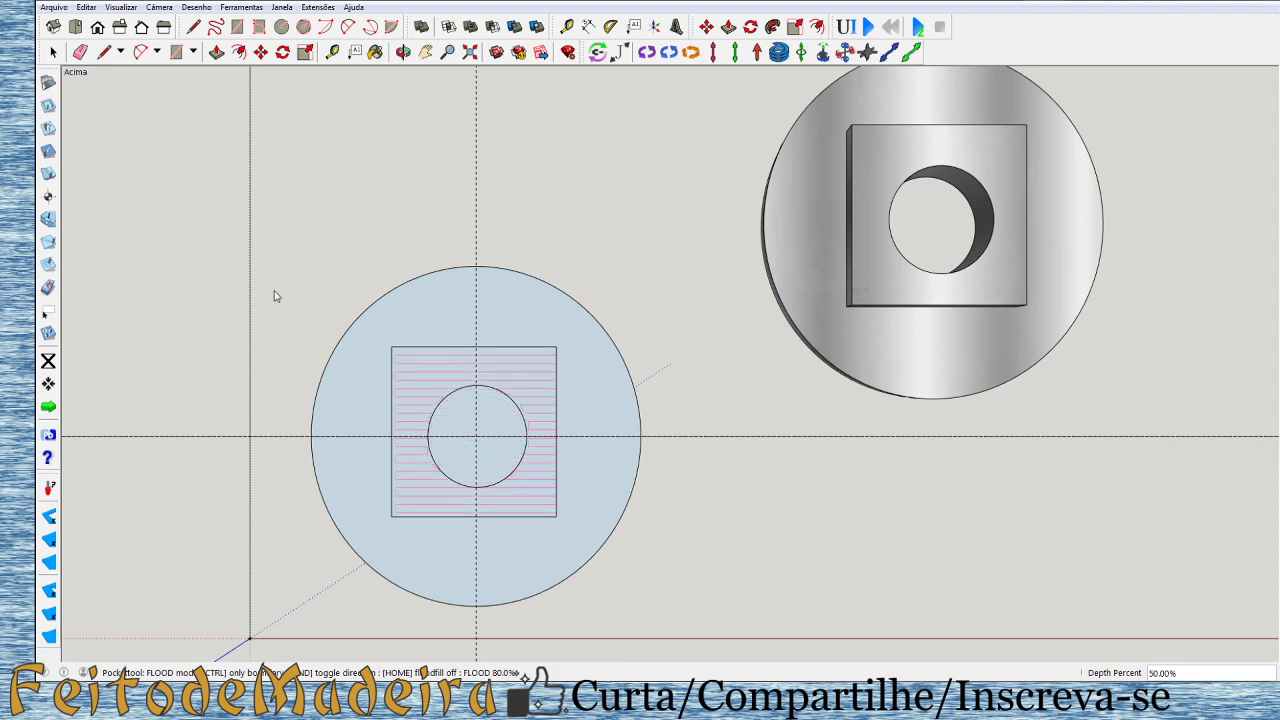
pyautogui.scroll(-1, 352, 222)
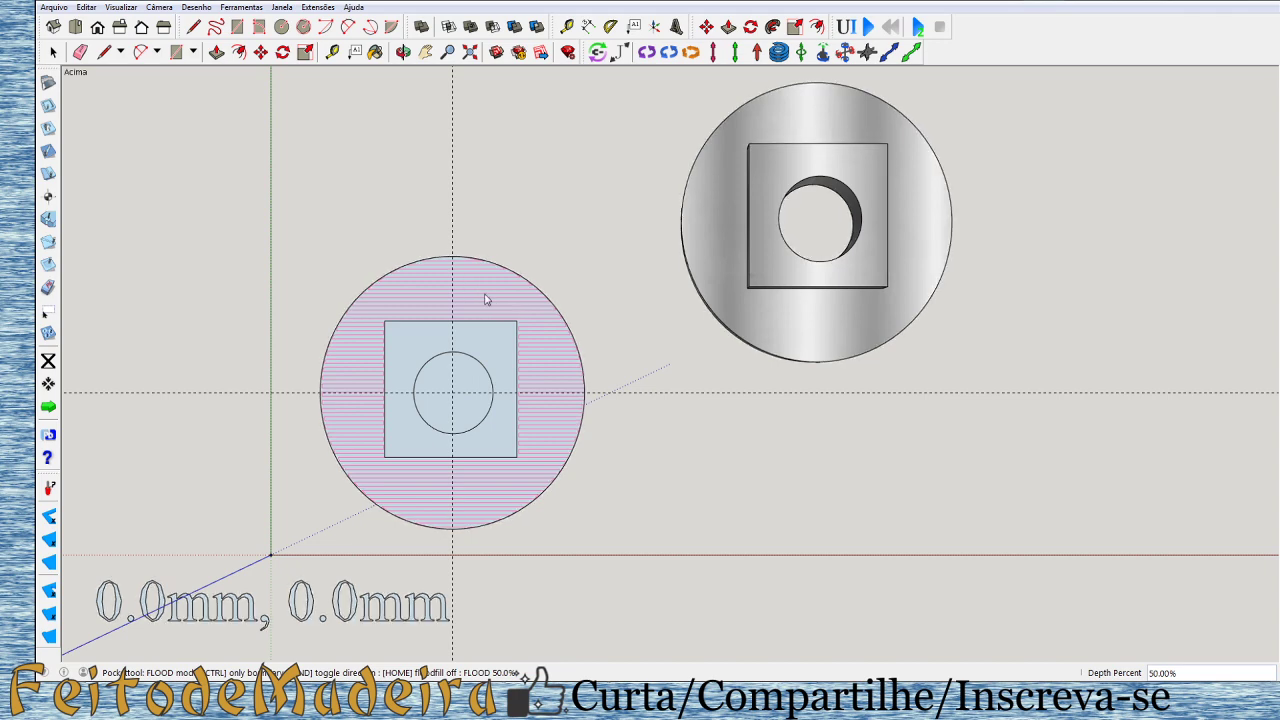
# Zoom in on the disc to inspect the pocket preview around the outer edge and square.
pyautogui.scroll(1, 485, 300)
pyautogui.scroll(1, 485, 300)
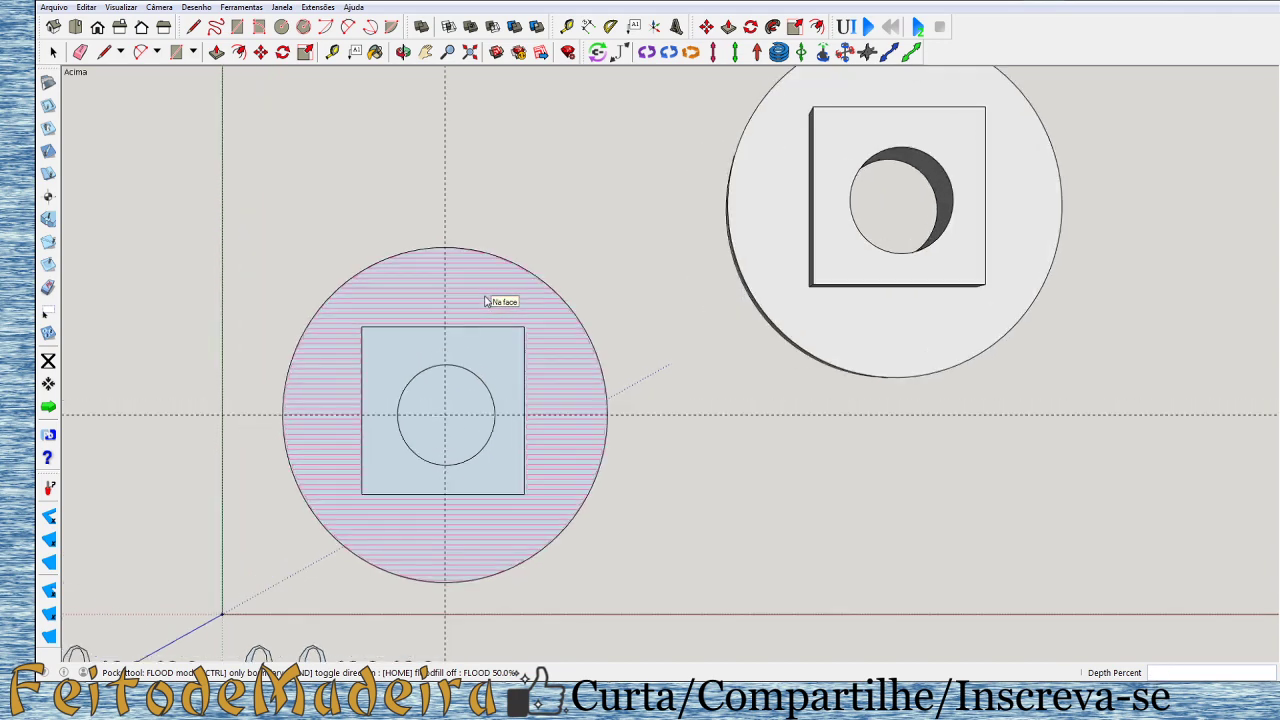
pyautogui.scroll(1, 485, 300)
pyautogui.scroll(1, 486, 301)
pyautogui.scroll(1, 486, 301)
pyautogui.scroll(1, 486, 301)
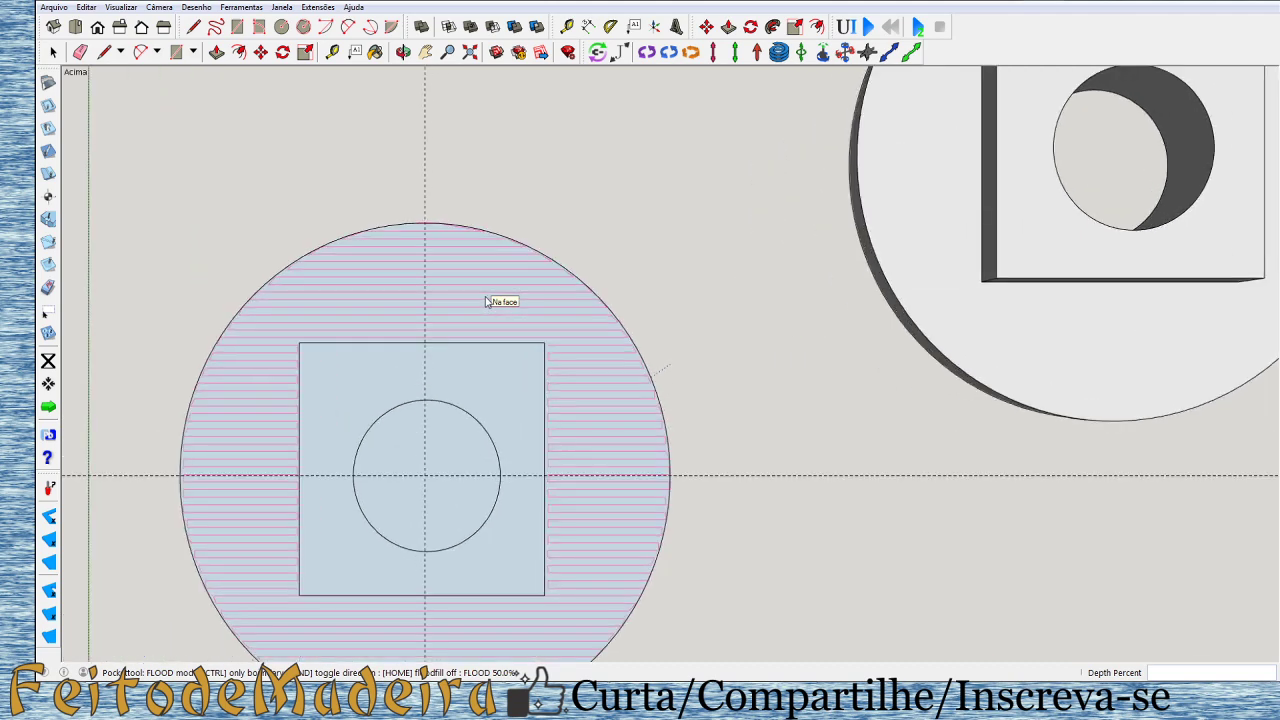
pyautogui.scroll(1, 486, 301)
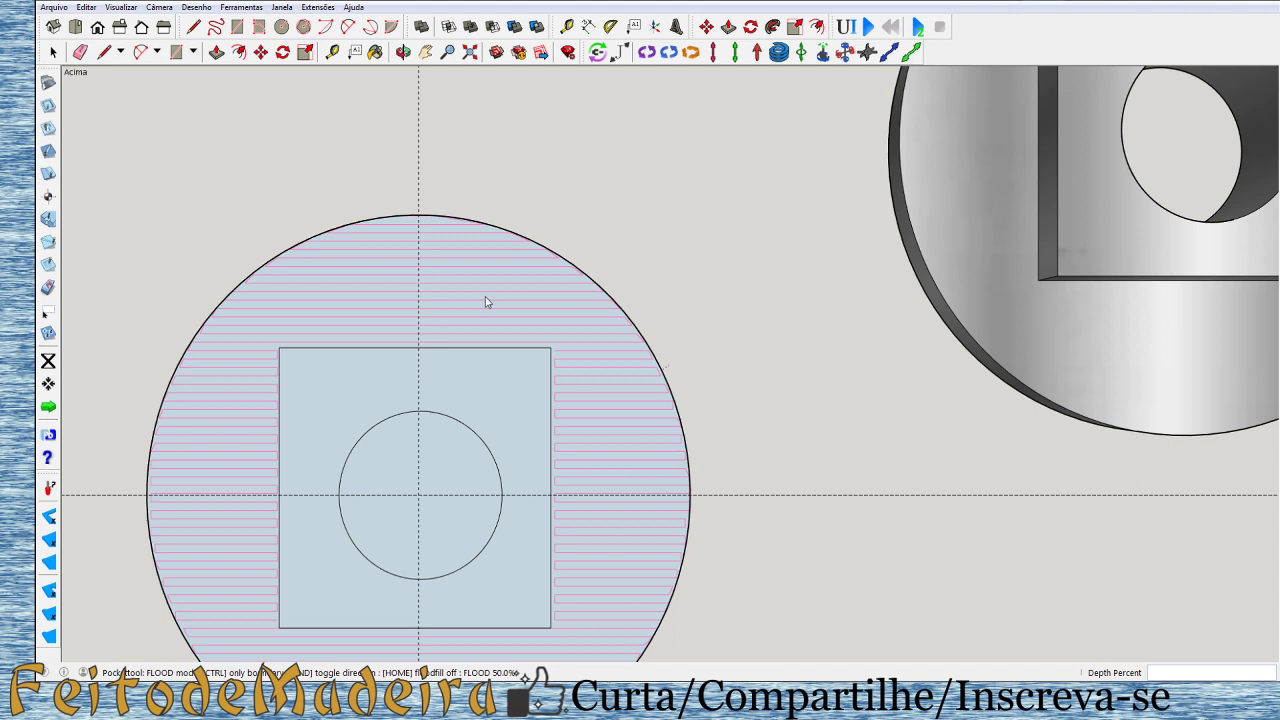
pyautogui.scroll(1, 485, 298)
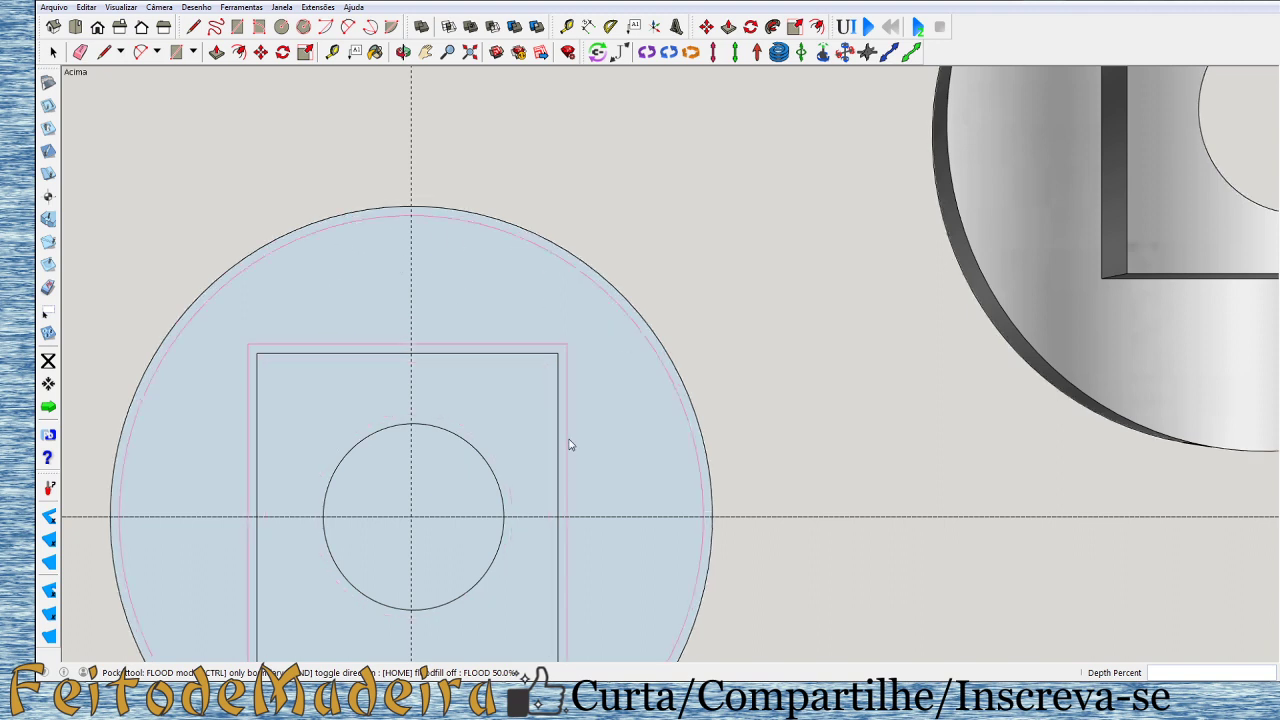
# Preview and create the flood pocket toolpath in the ring around the square.
pyautogui.click(494, 271)
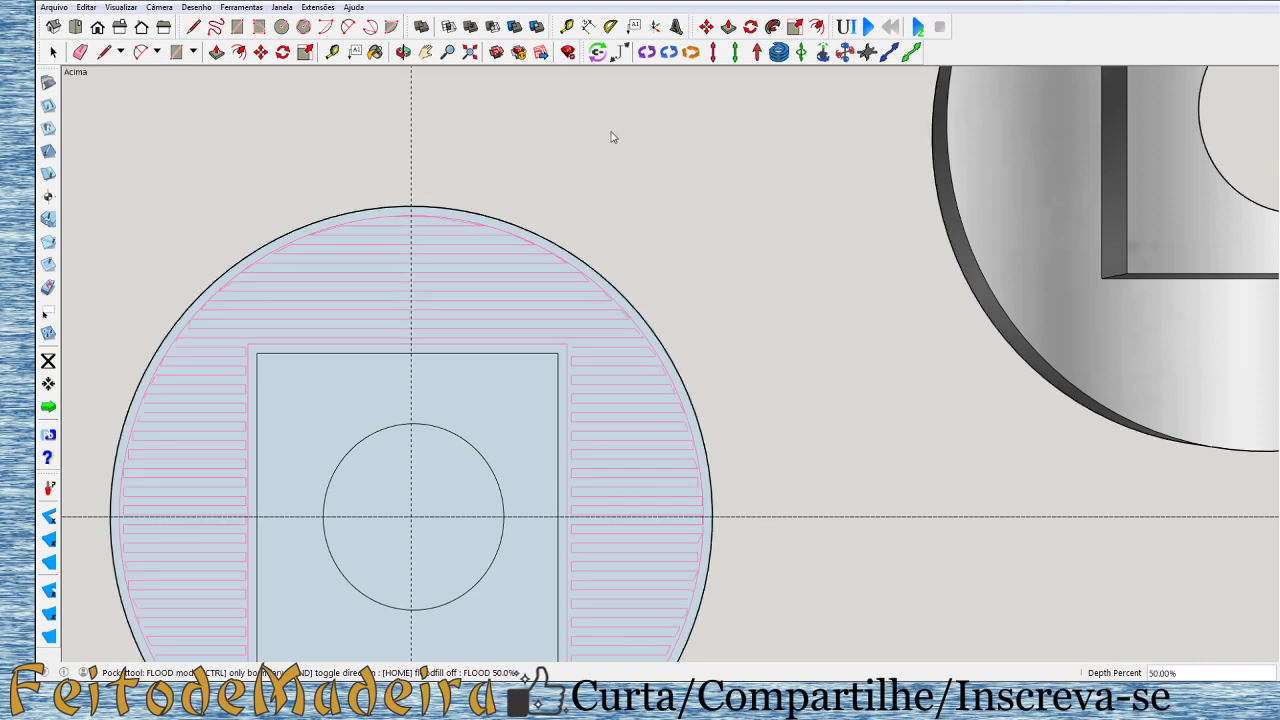
pyautogui.press('ctrl')
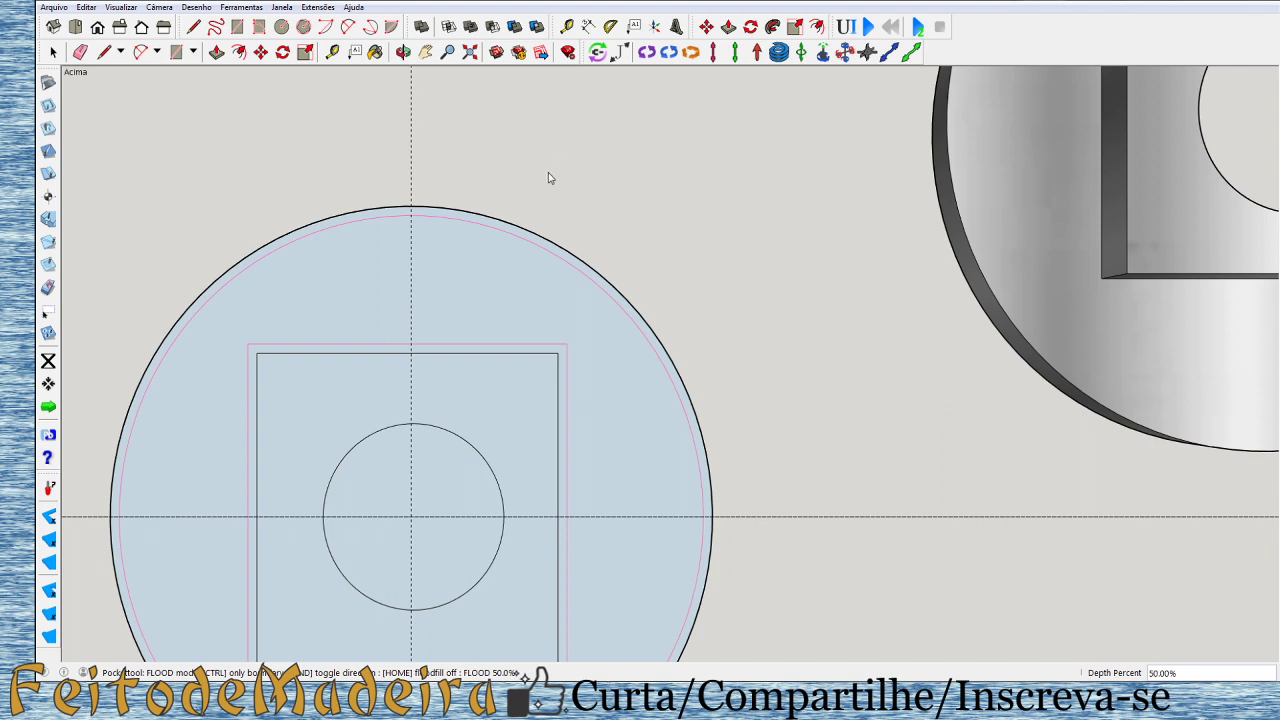
pyautogui.click(437, 300)
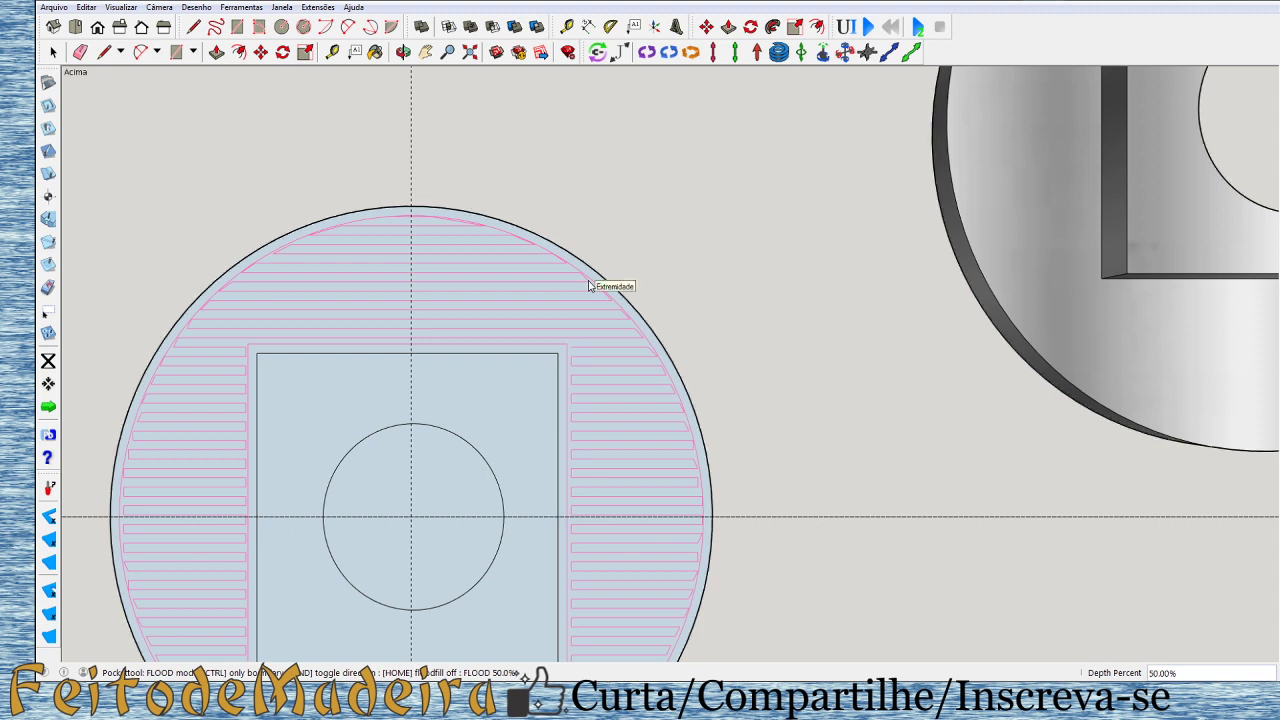
pyautogui.click(466, 294)
# Inspect the pink zigzag pocket passes and return to the Select tool.
pyautogui.scroll(-1, 634, 113)
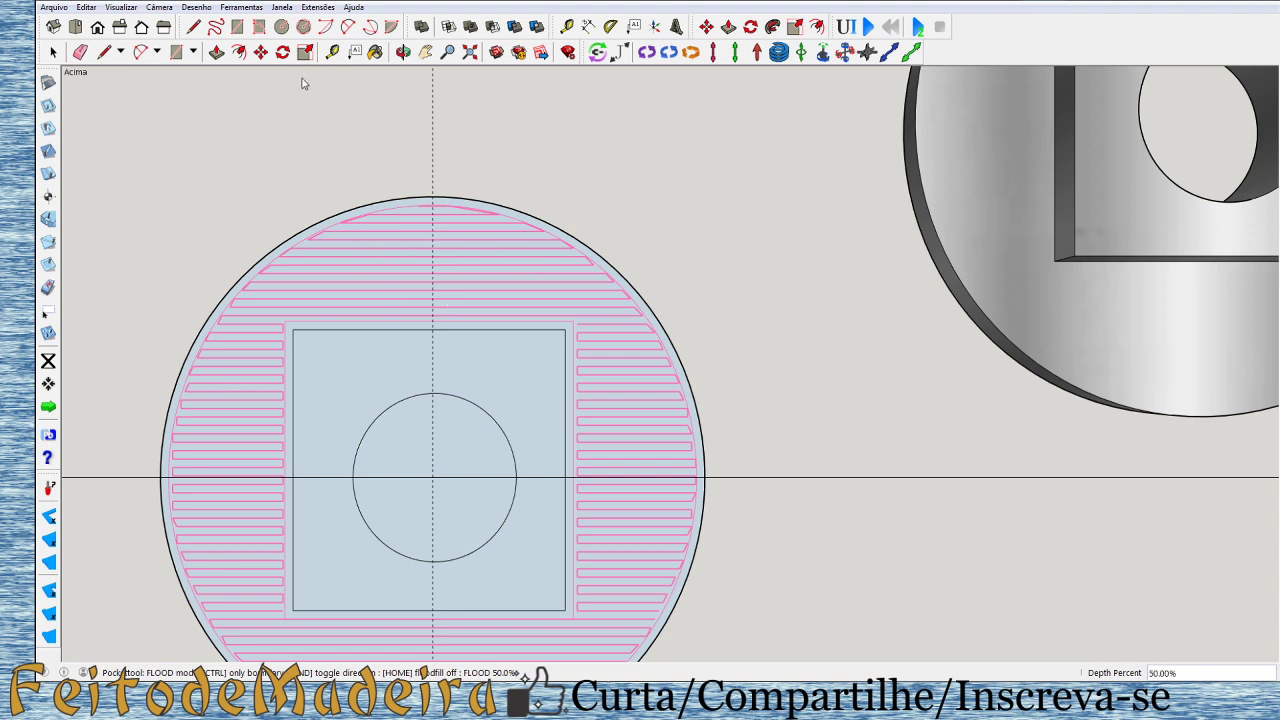
pyautogui.scroll(1, 305, 84)
pyautogui.scroll(1, 270, 130)
pyautogui.scroll(-1, 275, 124)
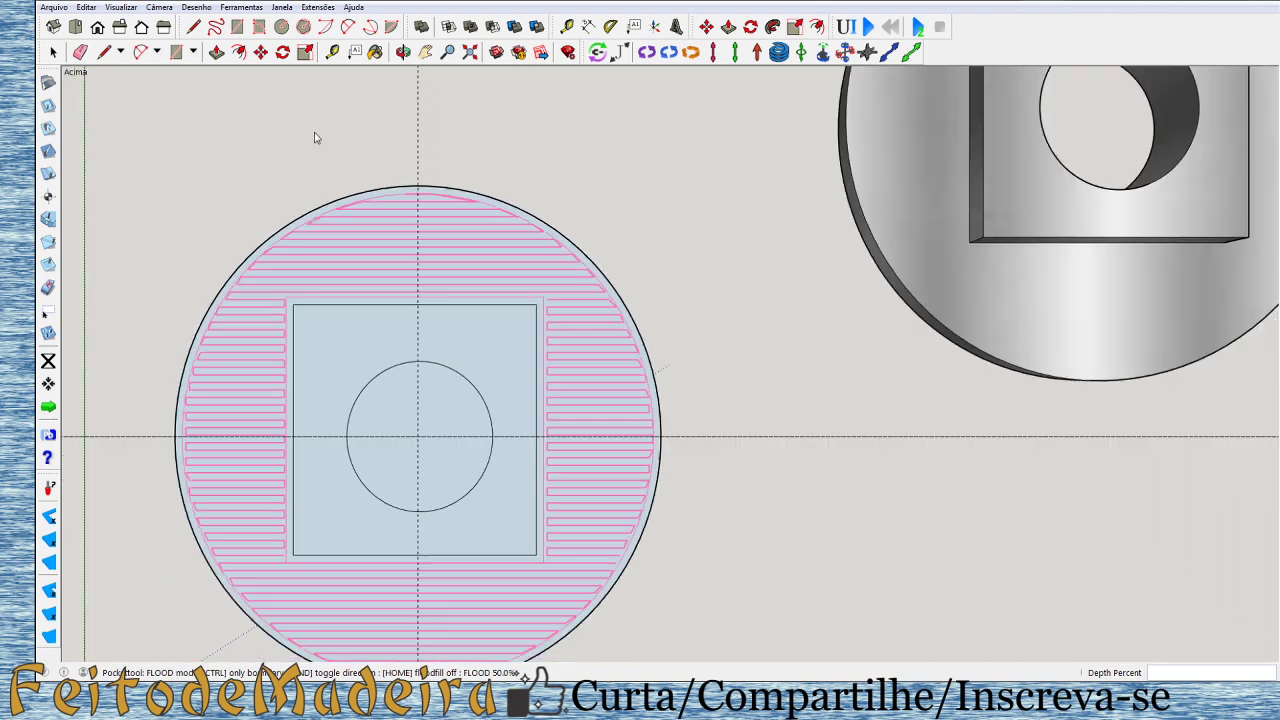
pyautogui.scroll(-1, 314, 134)
pyautogui.scroll(-1, 403, 143)
pyautogui.scroll(1, 613, 242)
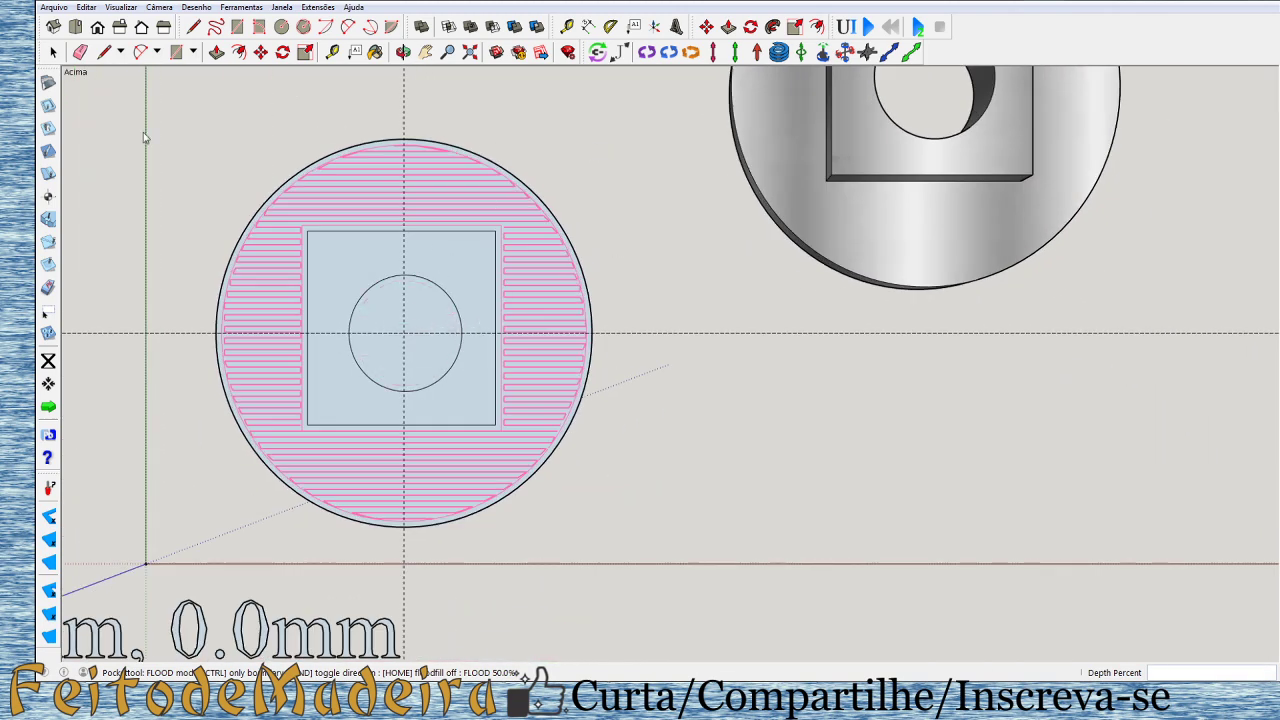
pyautogui.click(53, 52)
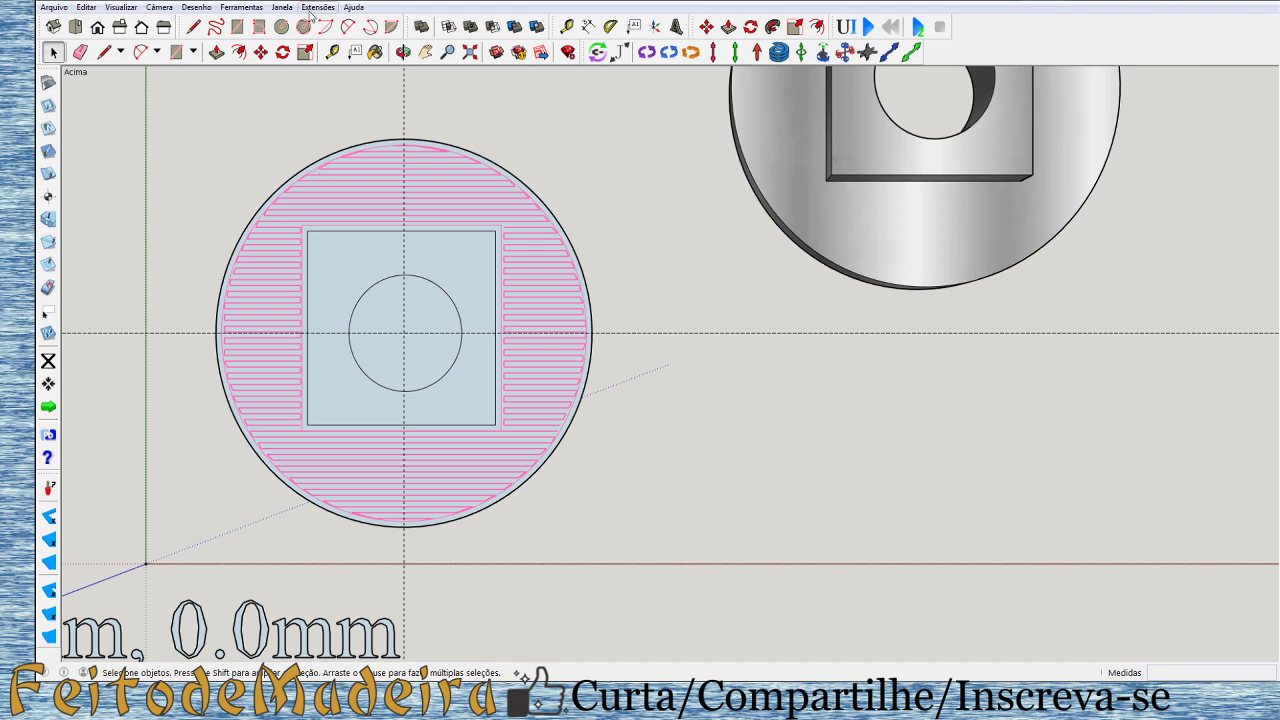
# Apply a SketchUcam inside profile toolpath to the disc's small centre circle face.
pyautogui.click(41, 154)
pyautogui.click(47, 128)
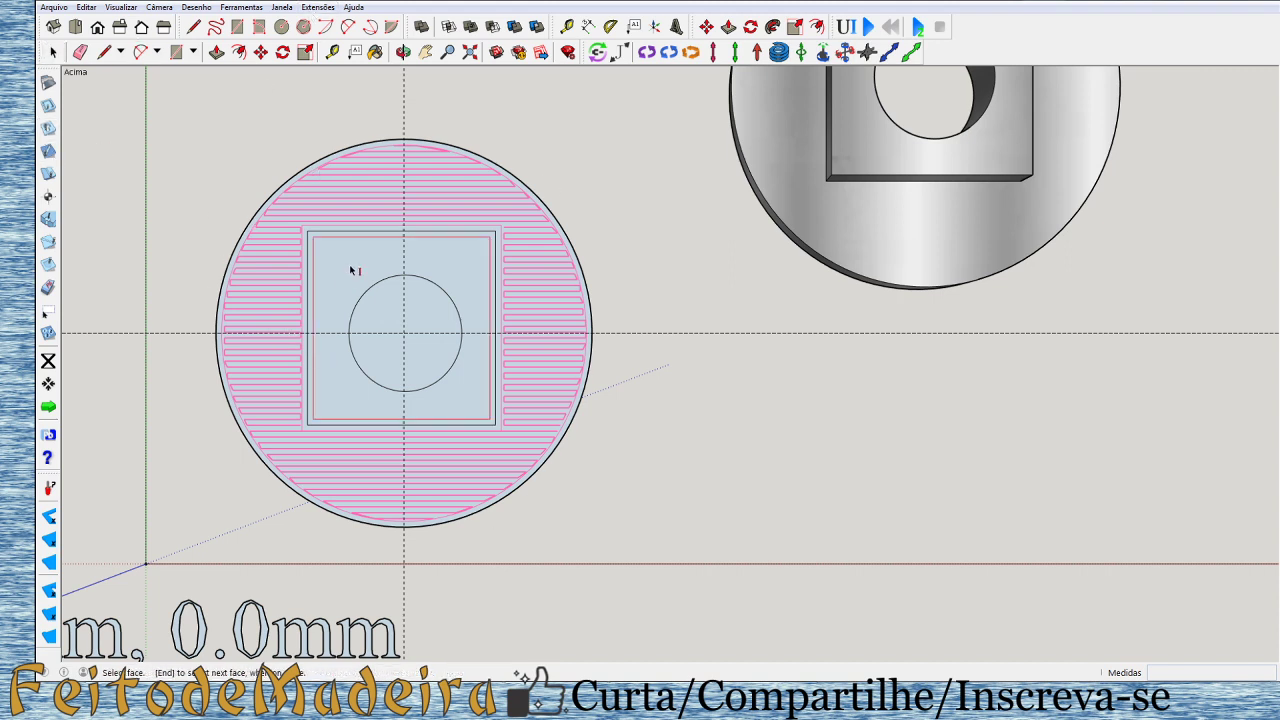
pyautogui.click(377, 309)
pyautogui.click(379, 311)
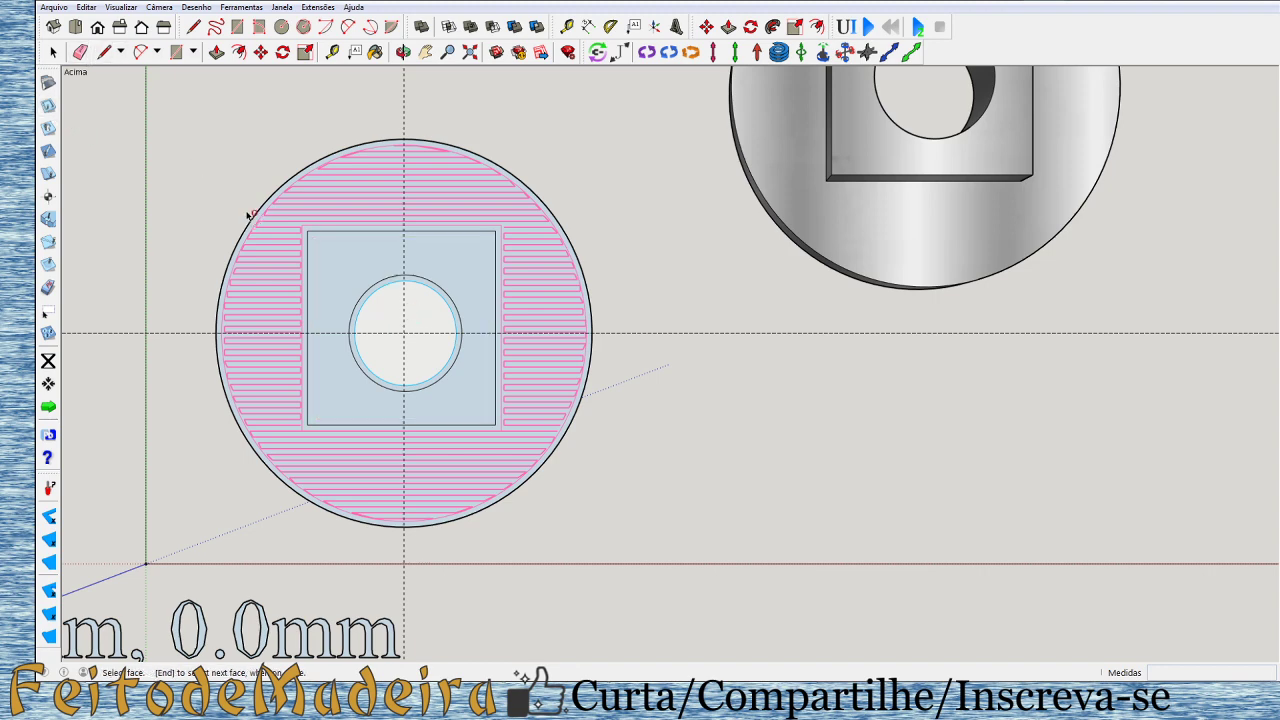
pyautogui.scroll(-1, 253, 218)
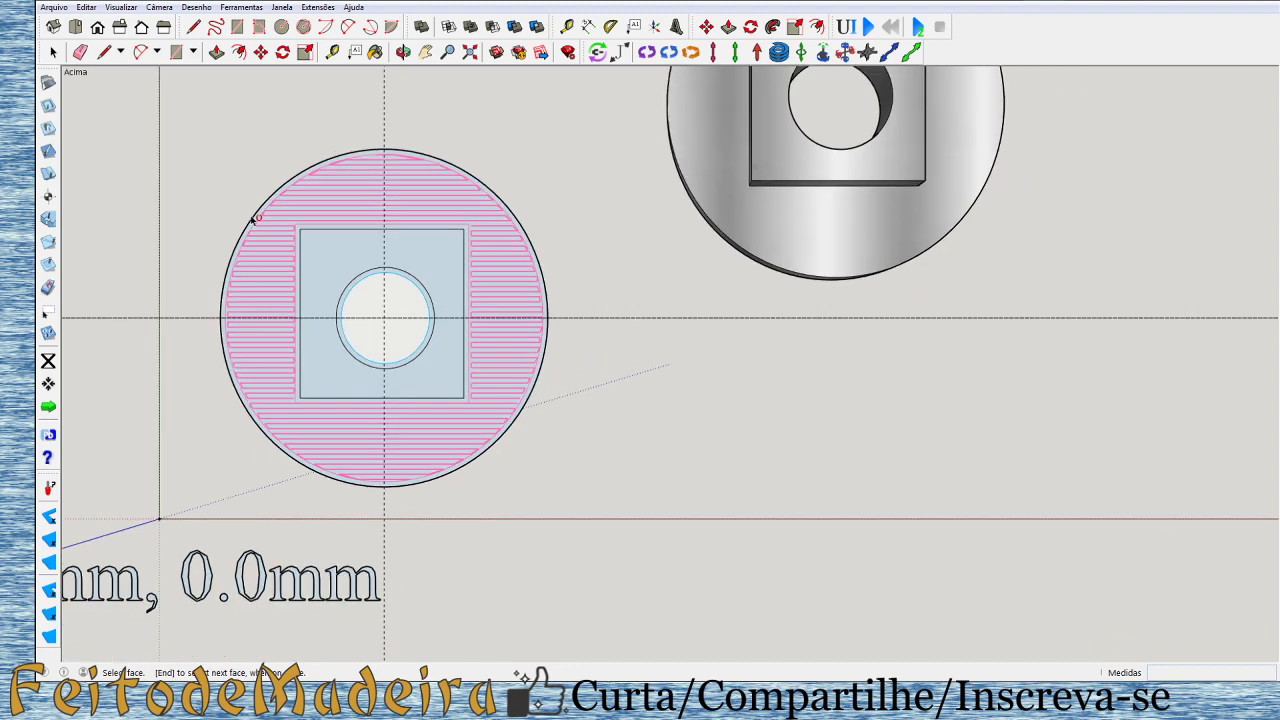
pyautogui.scroll(-1, 255, 218)
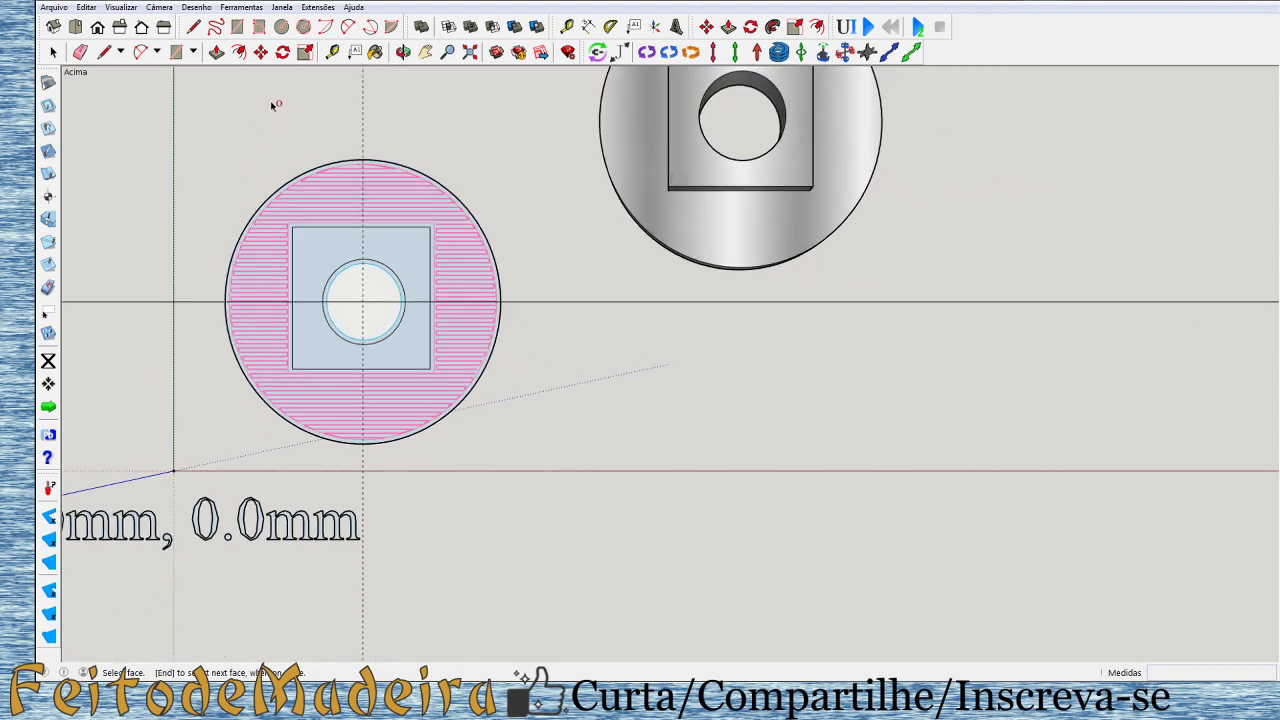
pyautogui.scroll(-1, 275, 105)
pyautogui.scroll(2, 311, 123)
pyautogui.scroll(2, 240, 120)
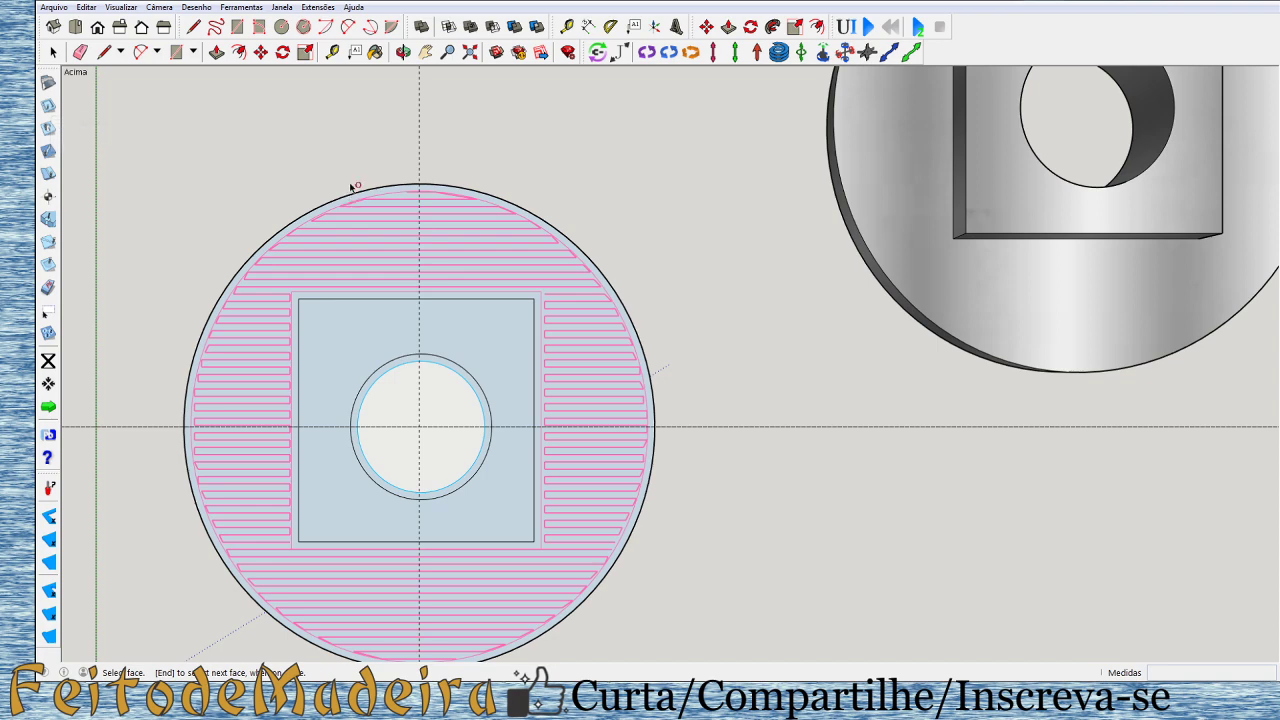
# Run an outside profile toolpath around the disc's outer edge, then return to the Select tool.
pyautogui.scroll(1, 99, 426)
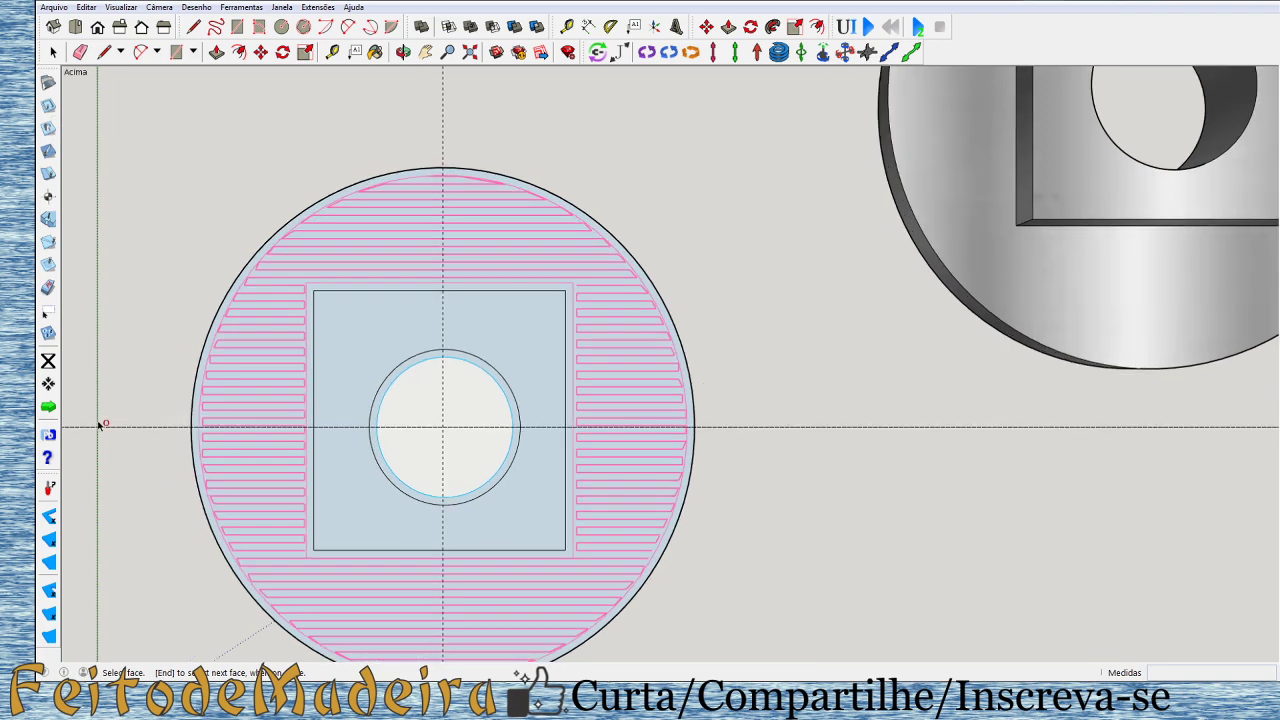
pyautogui.scroll(2, 147, 432)
pyautogui.scroll(1, 150, 428)
pyautogui.scroll(1, 200, 360)
pyautogui.scroll(2, 220, 343)
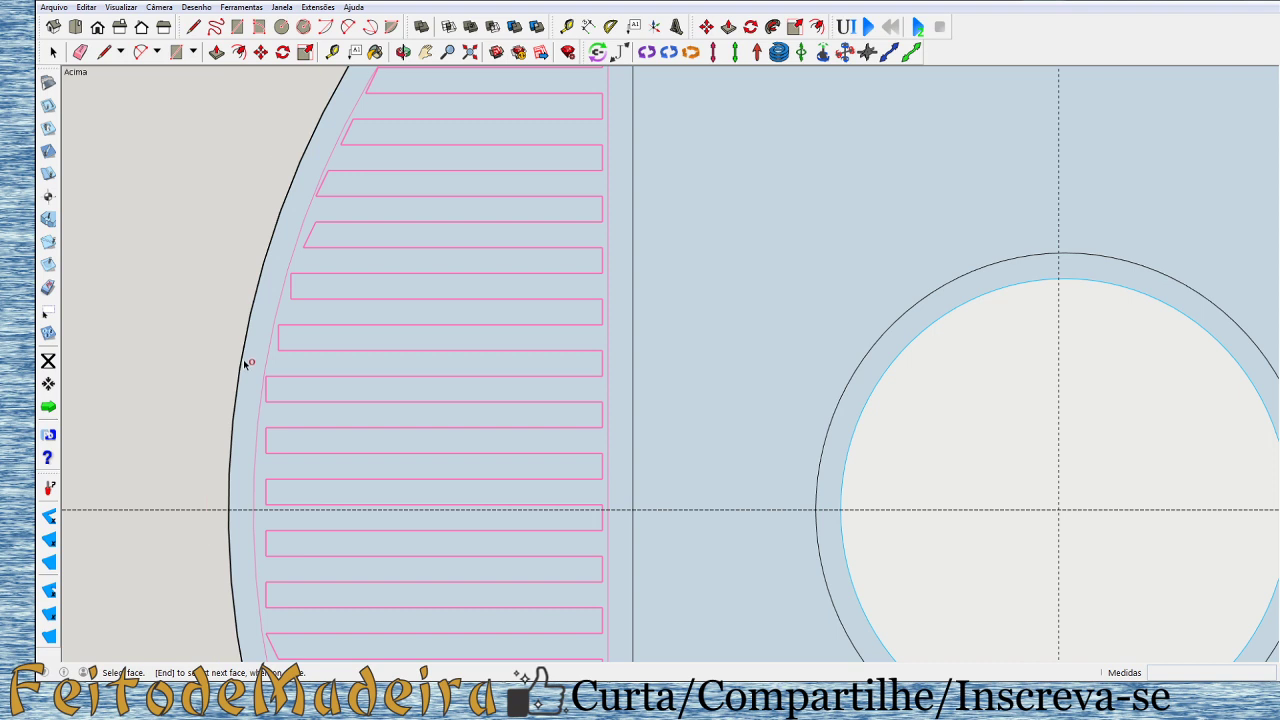
pyautogui.scroll(-1, 242, 360)
pyautogui.scroll(1, 244, 363)
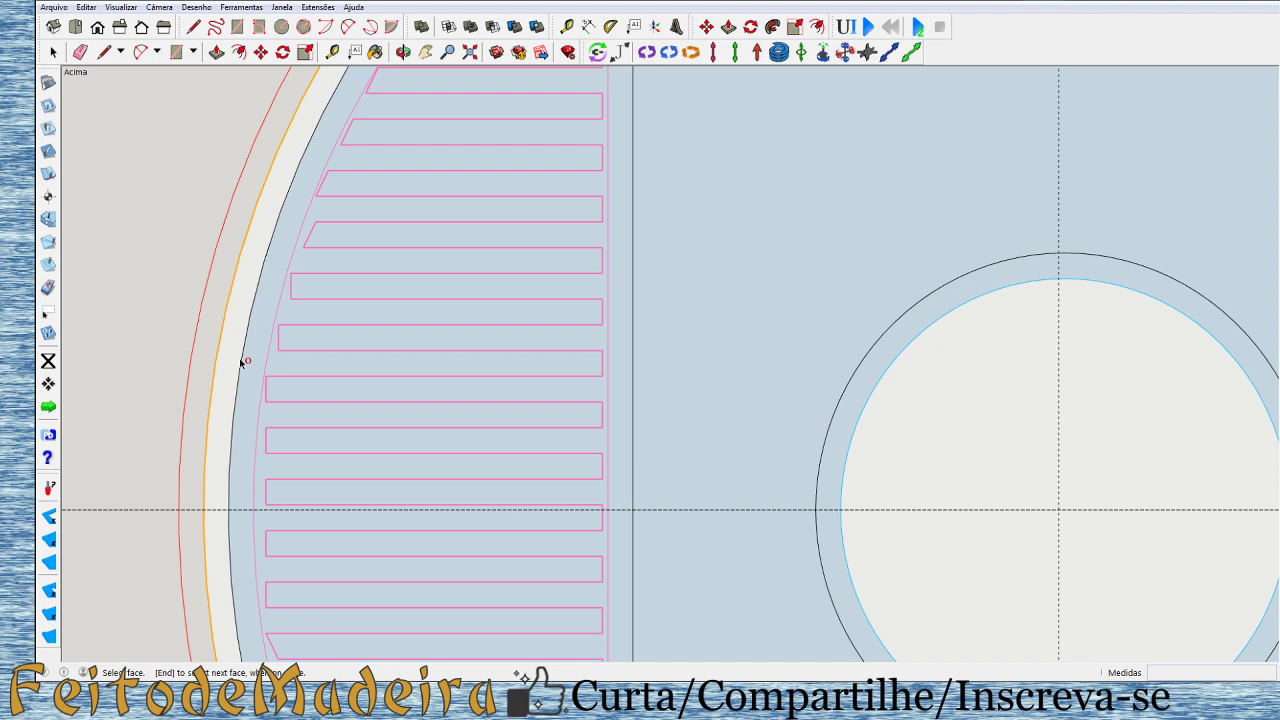
pyautogui.scroll(-3, 245, 370)
pyautogui.scroll(-2, 266, 385)
pyautogui.scroll(-2, 271, 394)
pyautogui.scroll(-2, 440, 375)
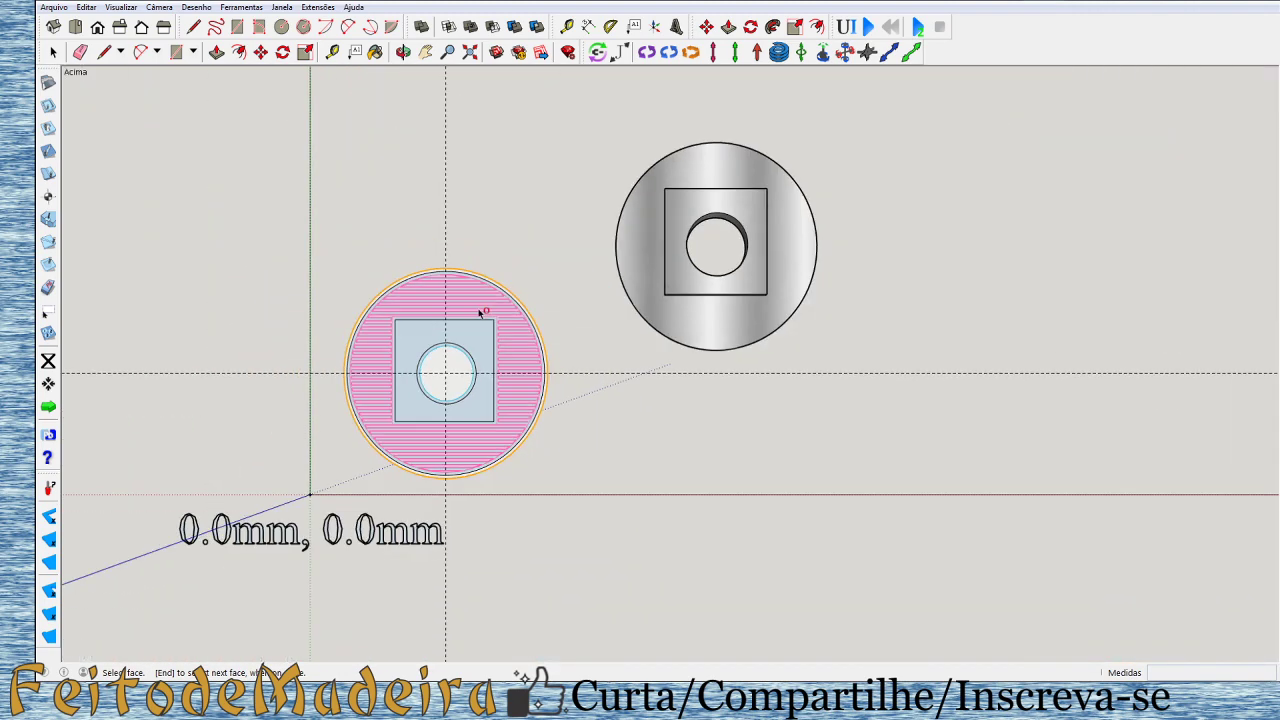
pyautogui.scroll(-1, 481, 314)
pyautogui.scroll(2, 380, 277)
pyautogui.scroll(2, 437, 363)
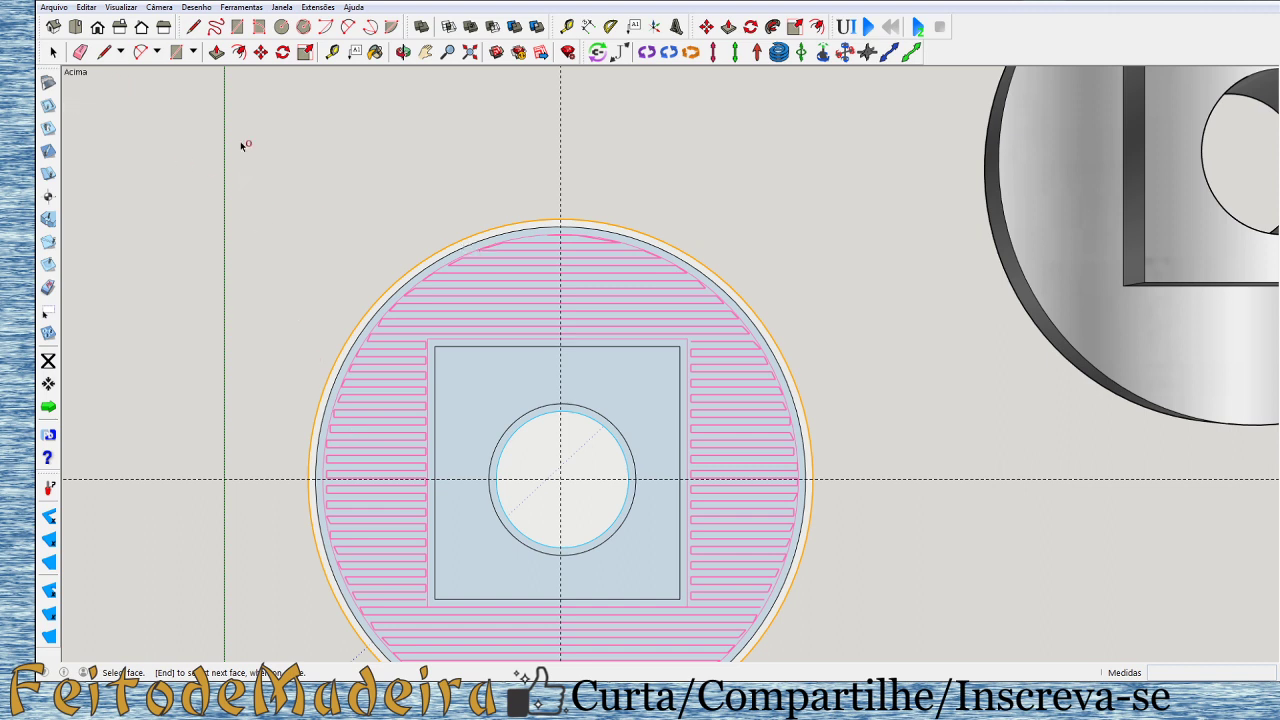
pyautogui.click(53, 52)
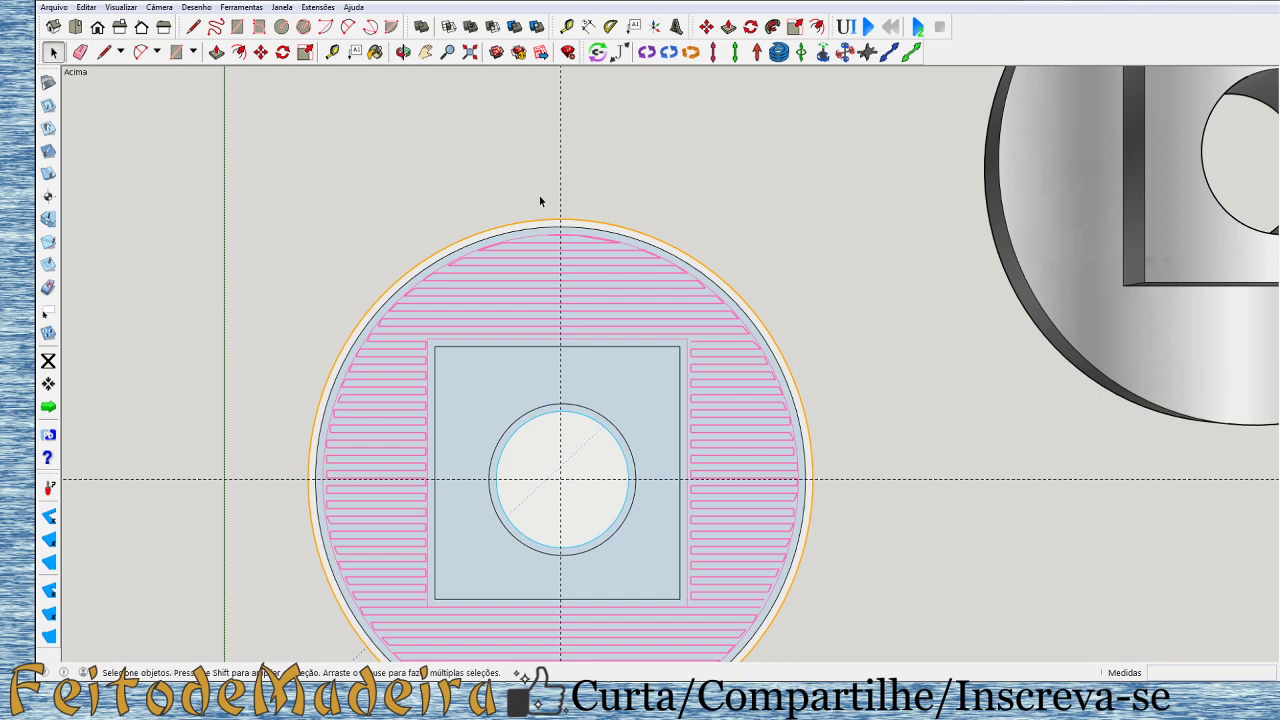
# Generate the G-code and save it as 'Recorte no skectchup arquivo unico'.
pyautogui.scroll(-2, 539, 195)
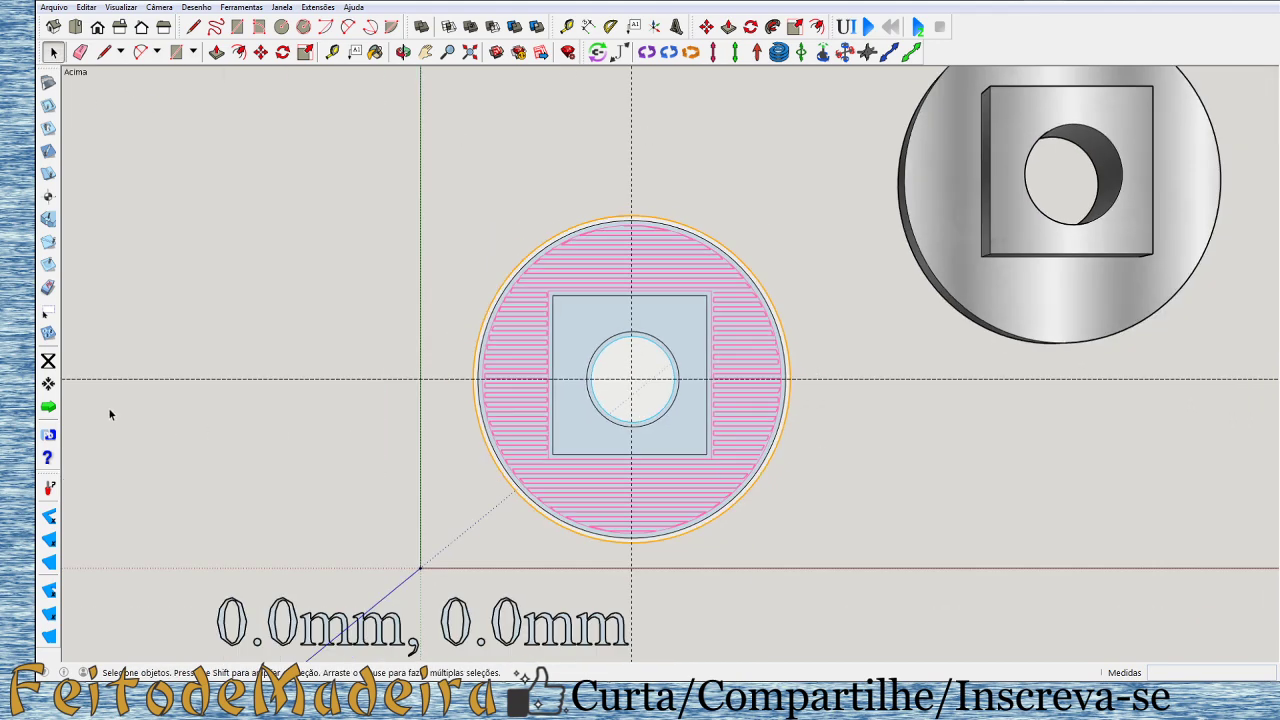
pyautogui.click(48, 406)
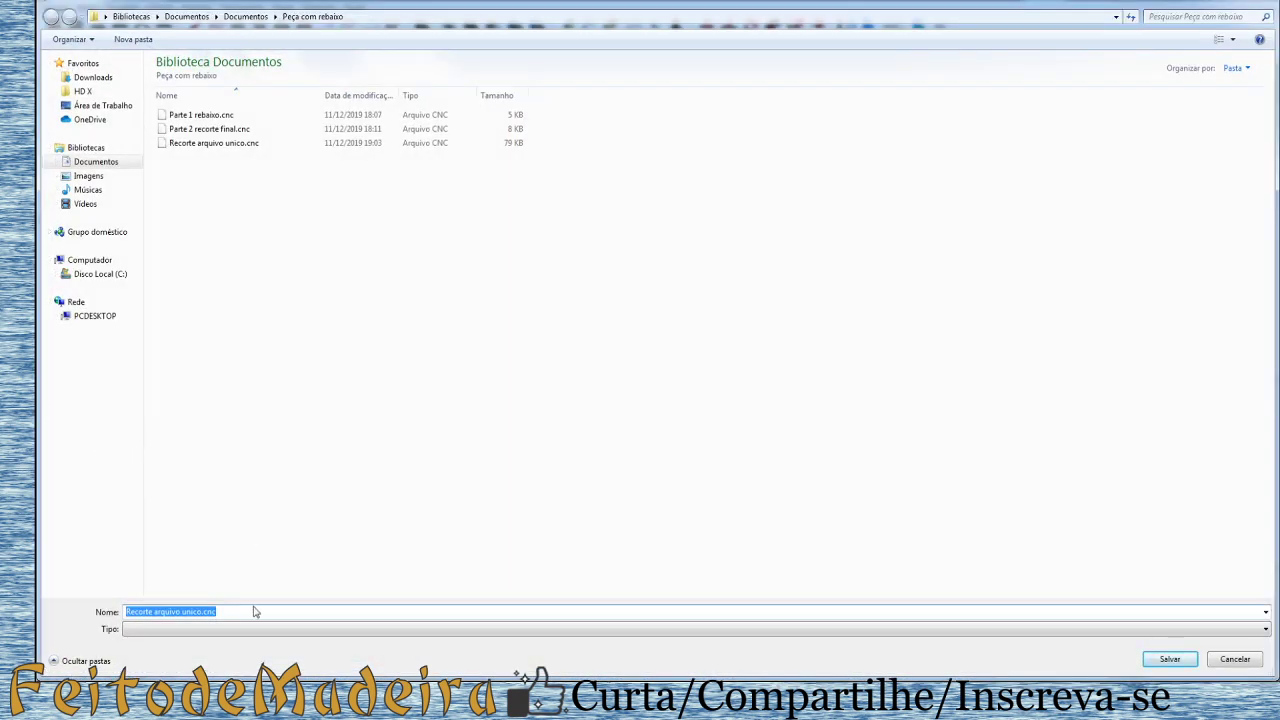
pyautogui.write('Reco')
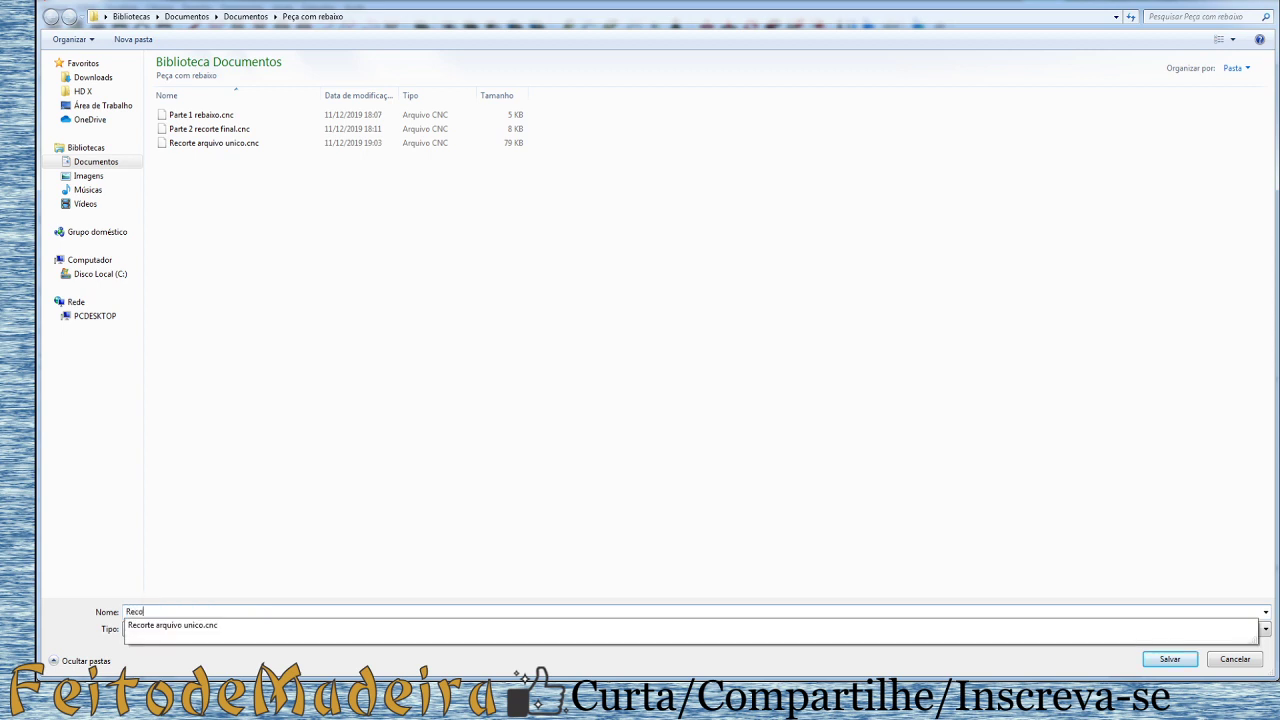
pyautogui.write('rte no sk')
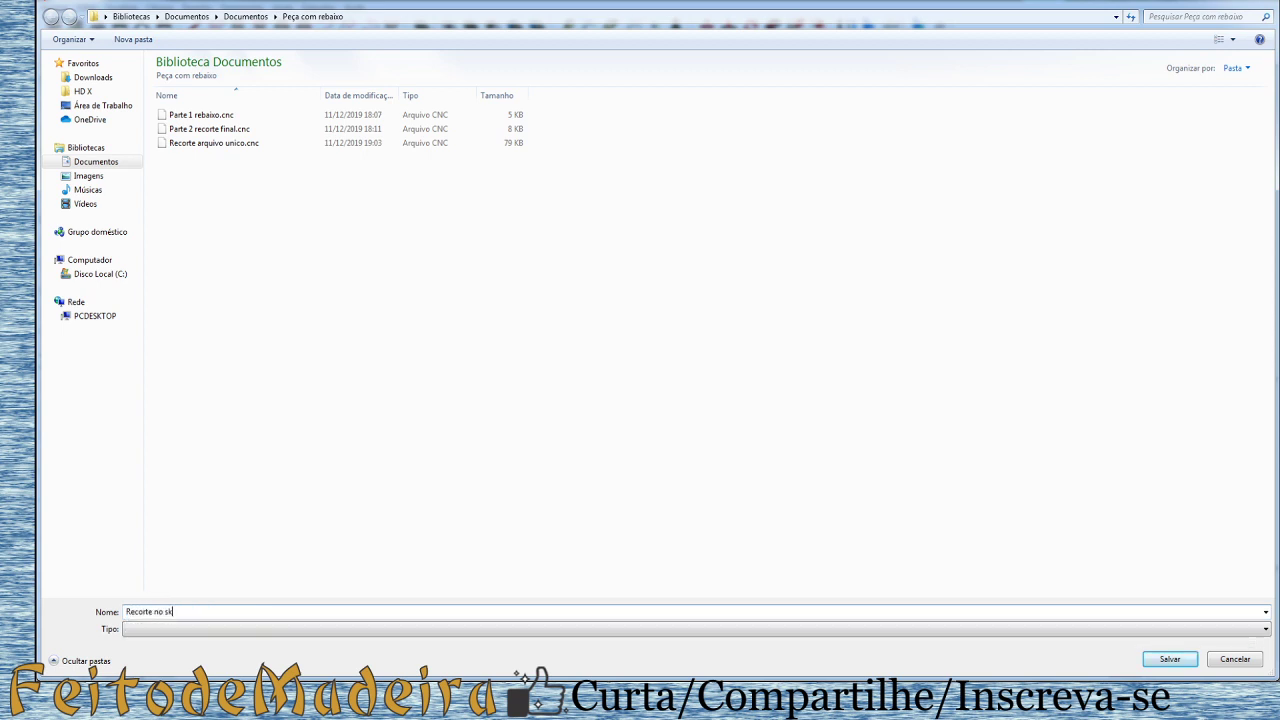
pyautogui.write('ec')
pyautogui.write('tchup ')
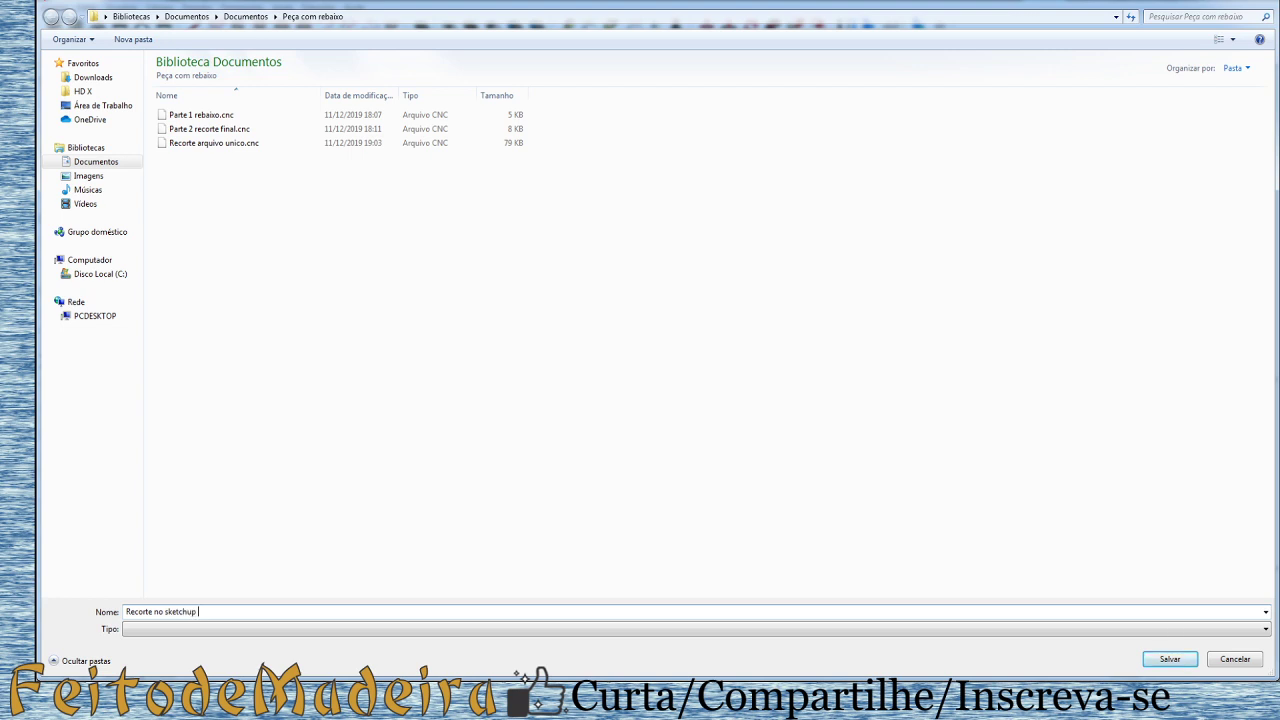
pyautogui.write('arquivo ')
pyautogui.write('unico')
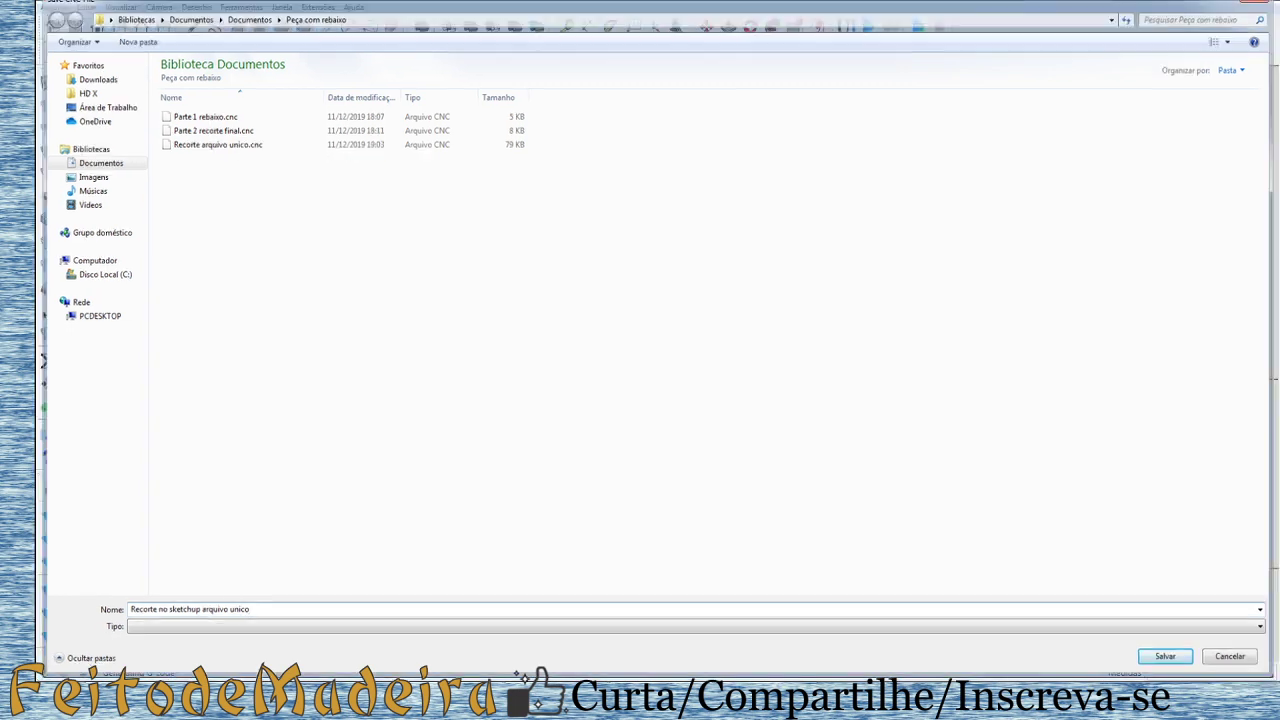
pyautogui.press('Return')
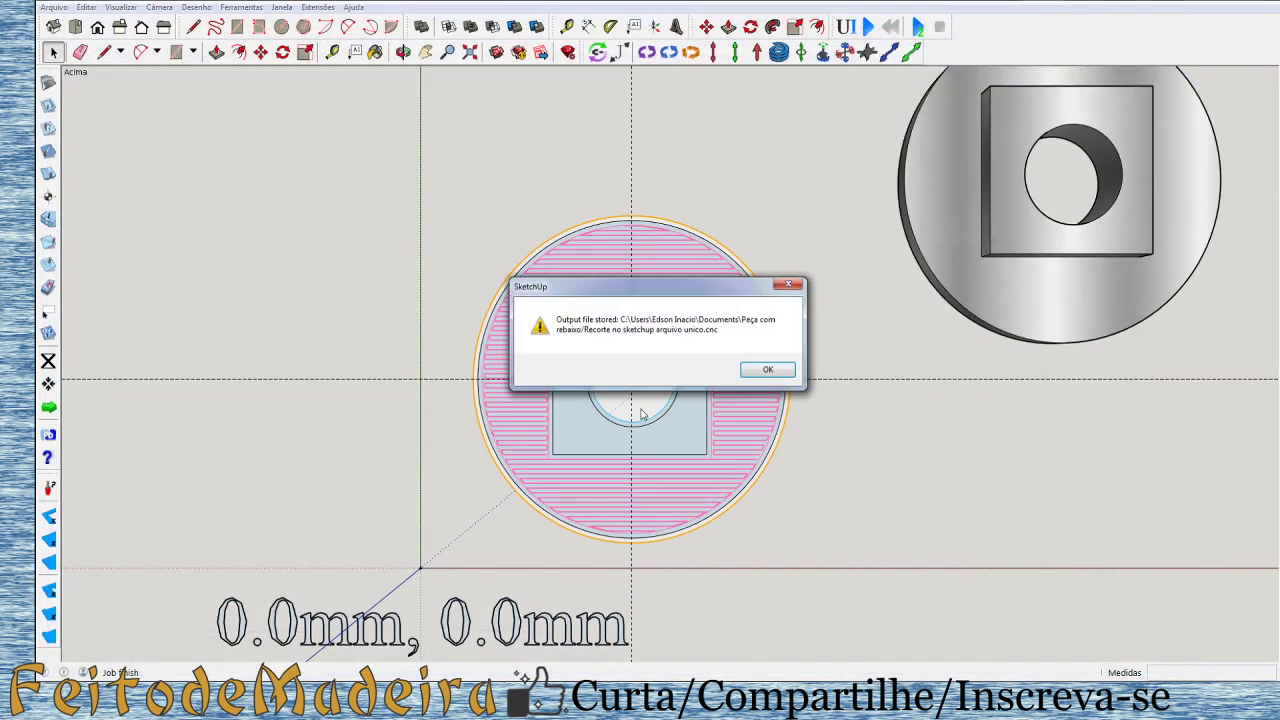
pyautogui.click(770, 370)
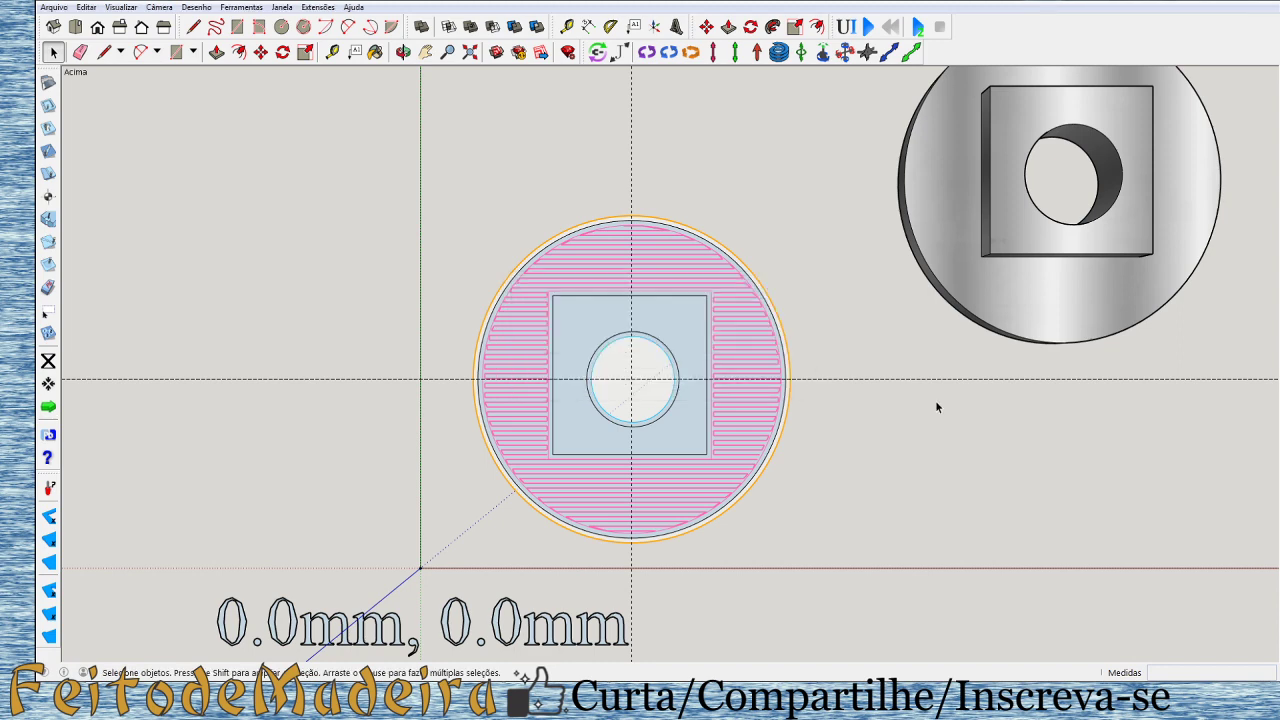
pyautogui.scroll(-1, 318, 462)
pyautogui.scroll(-1, 308, 521)
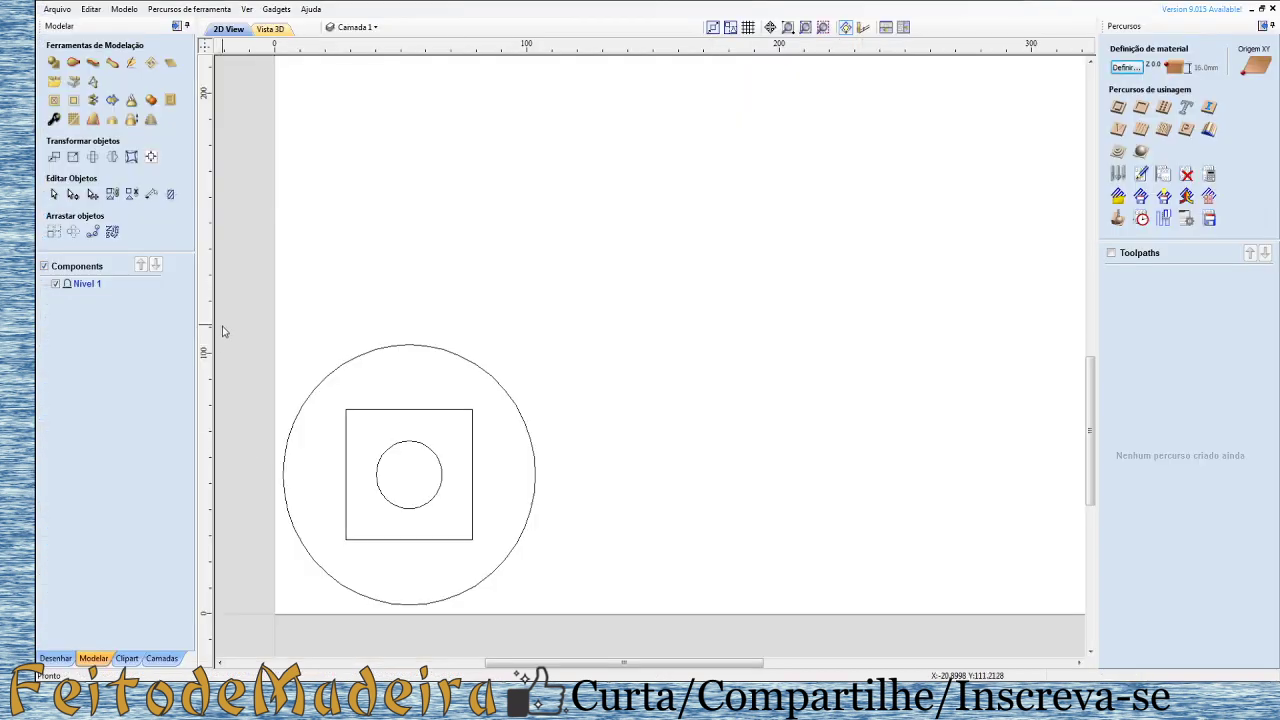
# Box-select all three disc vectors, then drop the inner hole circle from the selection.
pyautogui.moveTo(234, 318); pyautogui.dragTo(634, 614)
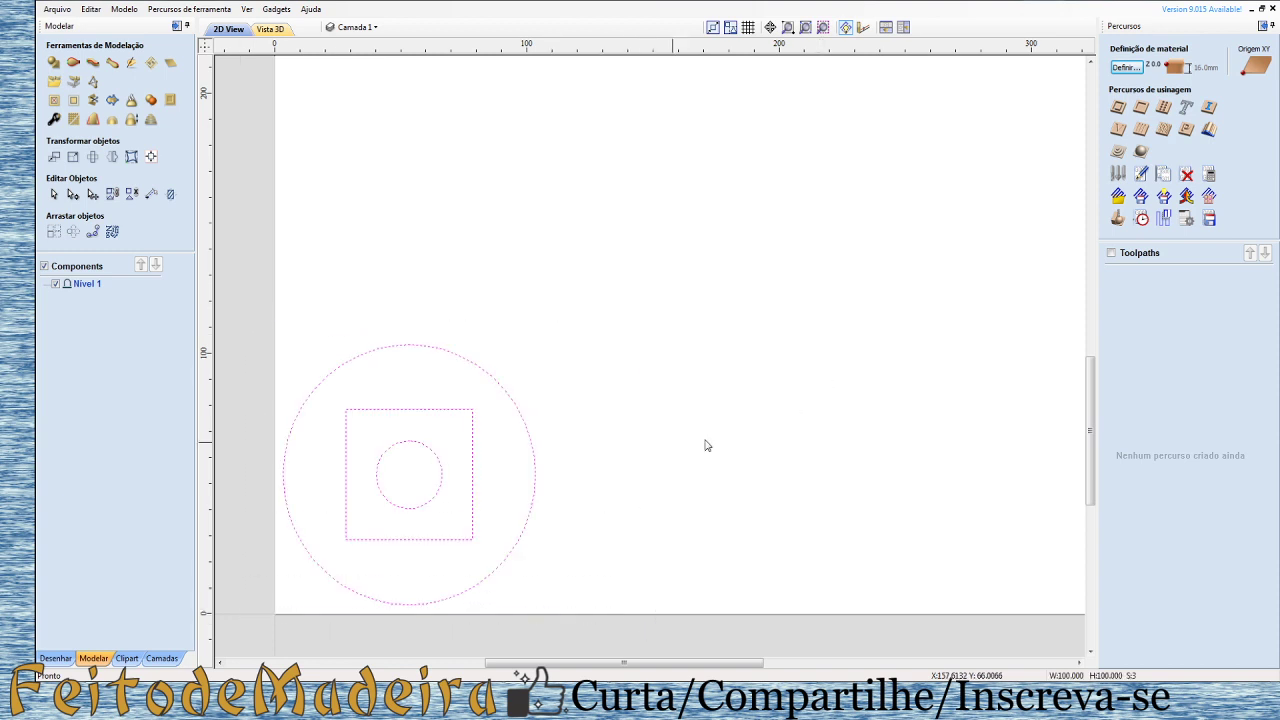
pyautogui.click(672, 449)
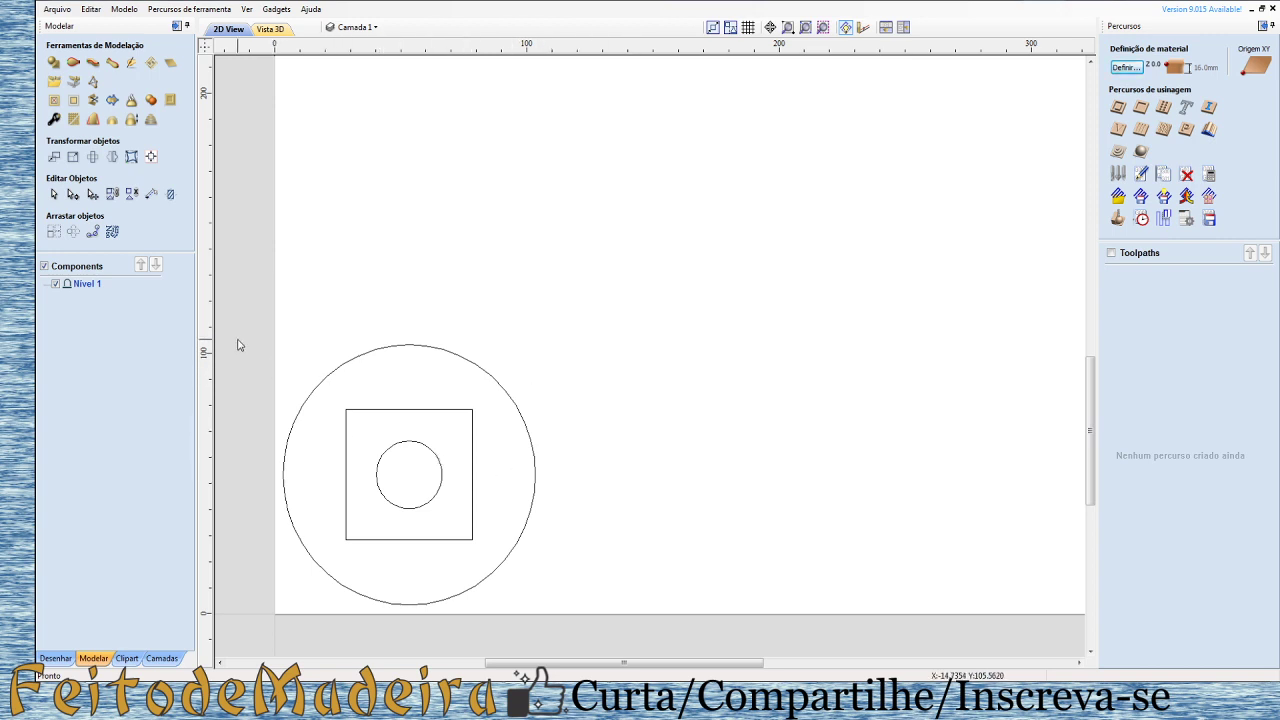
pyautogui.moveTo(248, 310)
pyautogui.mouseDown()
pyautogui.moveTo(591, 648)
pyautogui.moveTo(572, 636)
pyautogui.mouseUp()
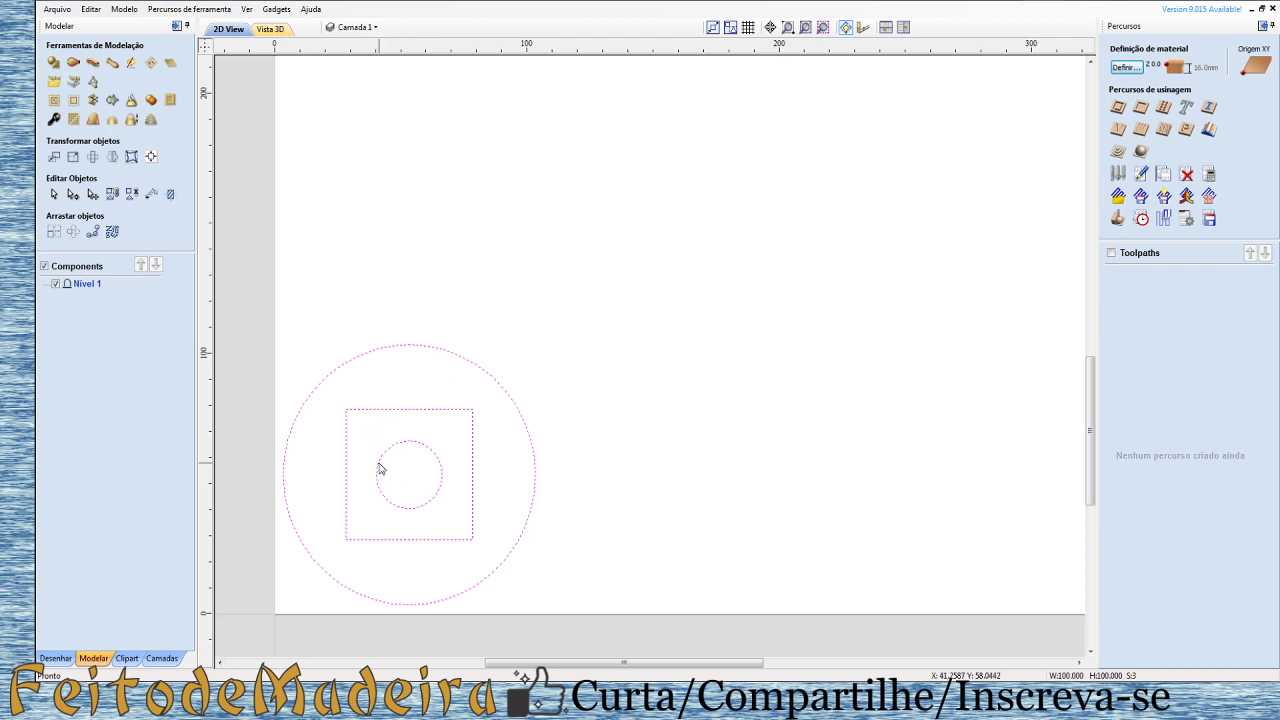
pyautogui.keyDown('shift'); pyautogui.click(378, 468); pyautogui.keyUp('shift')
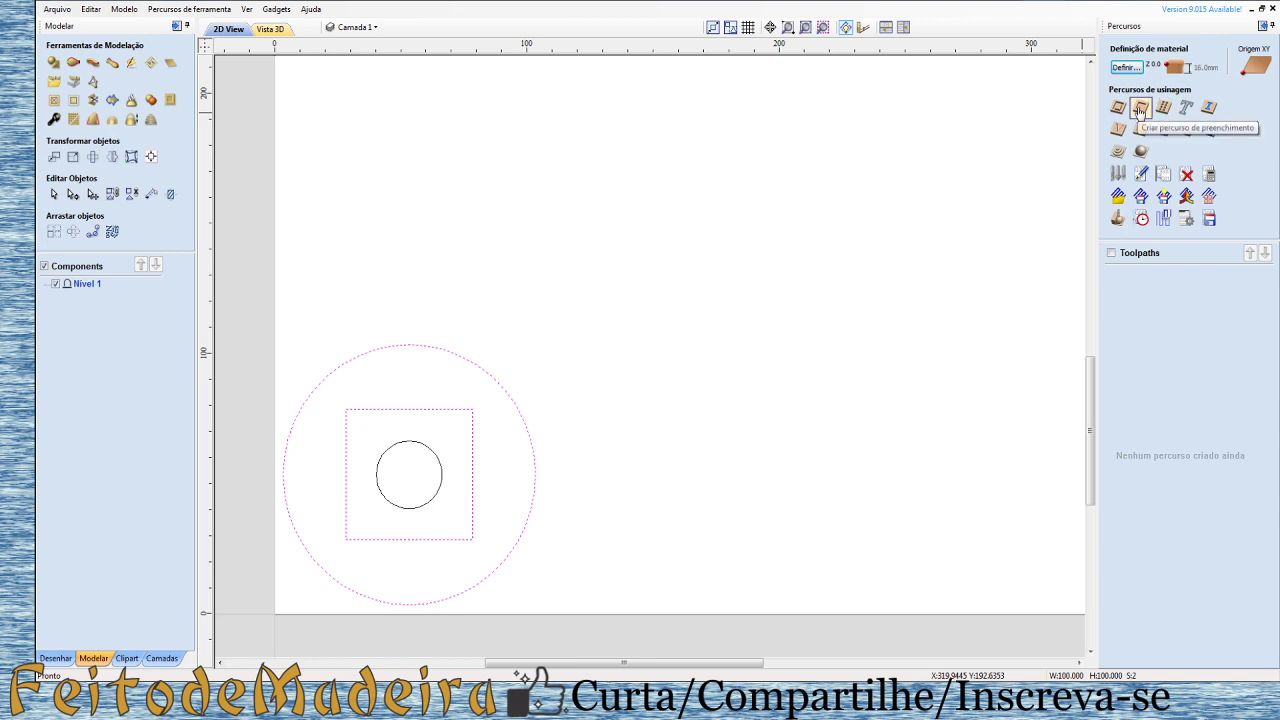
# Start a pocket toolpath for the selection and set its cut depth to 8 mm.
pyautogui.click(1139, 110)
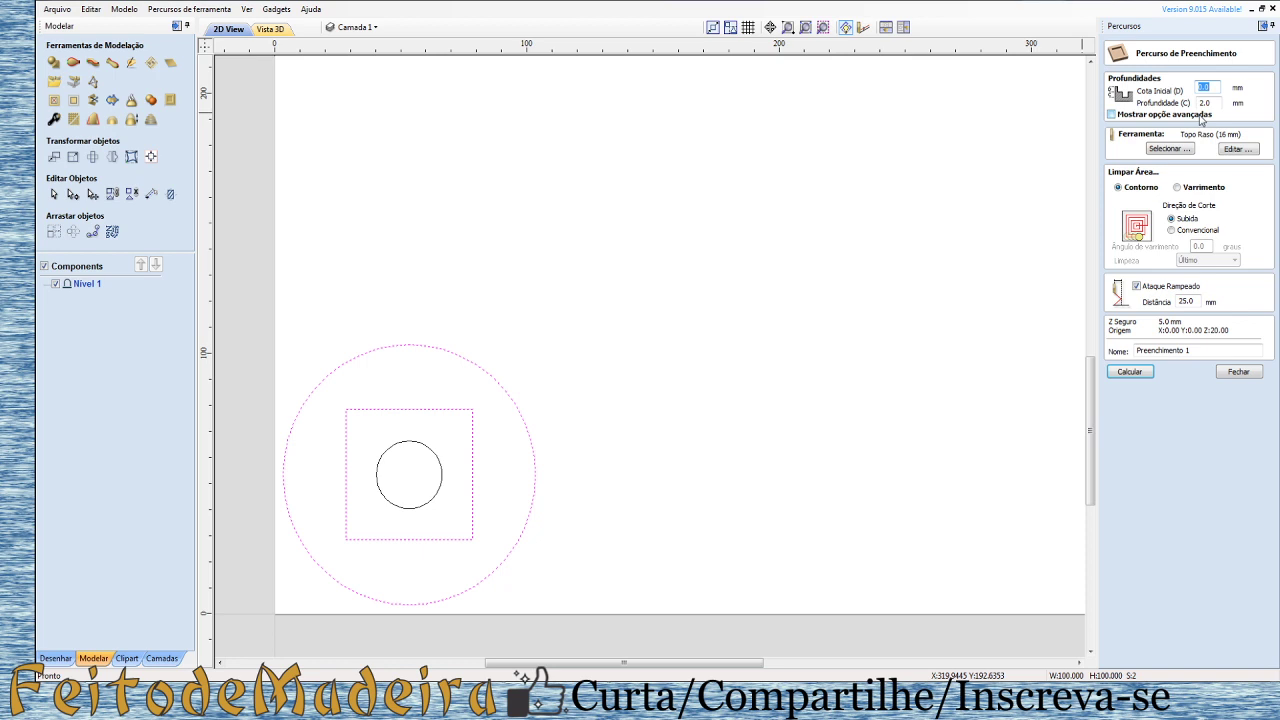
pyautogui.click(1218, 102)
pyautogui.doubleClick(1218, 102)
pyautogui.write('8')
# Choose the End Mill (3 mm) bit from the tool database for the pocket.
pyautogui.click(1170, 150)
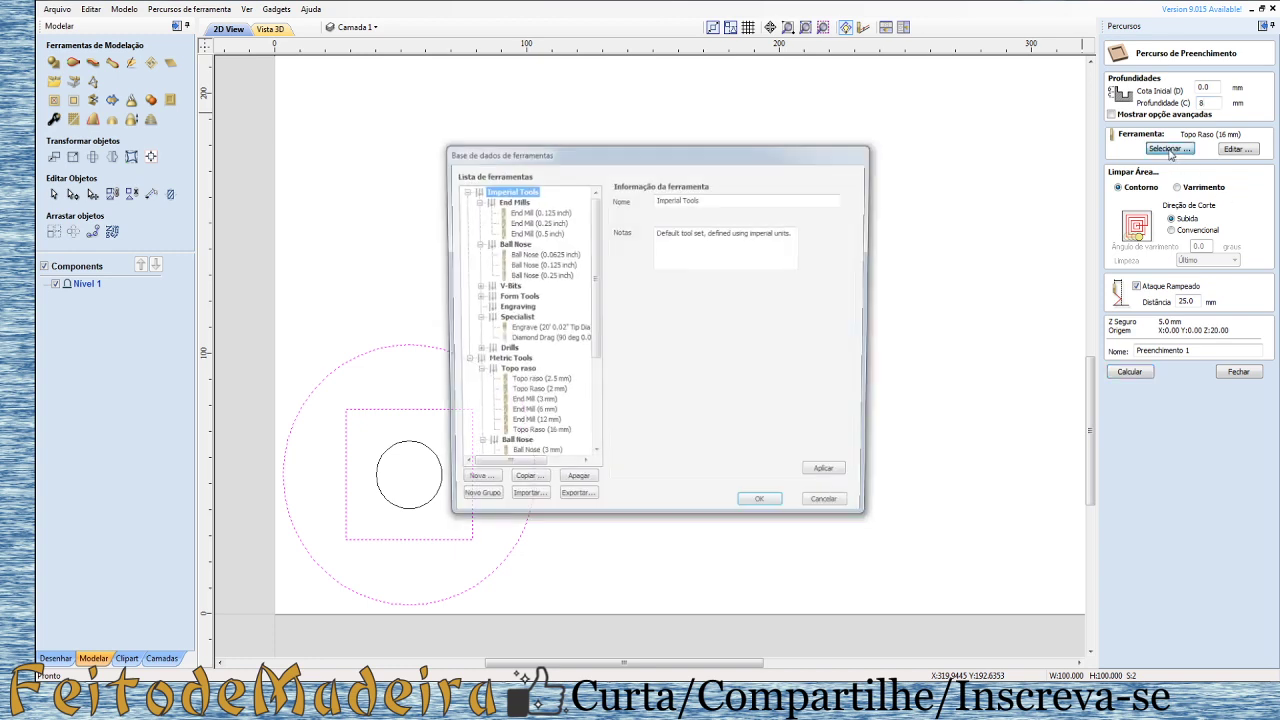
pyautogui.click(528, 405)
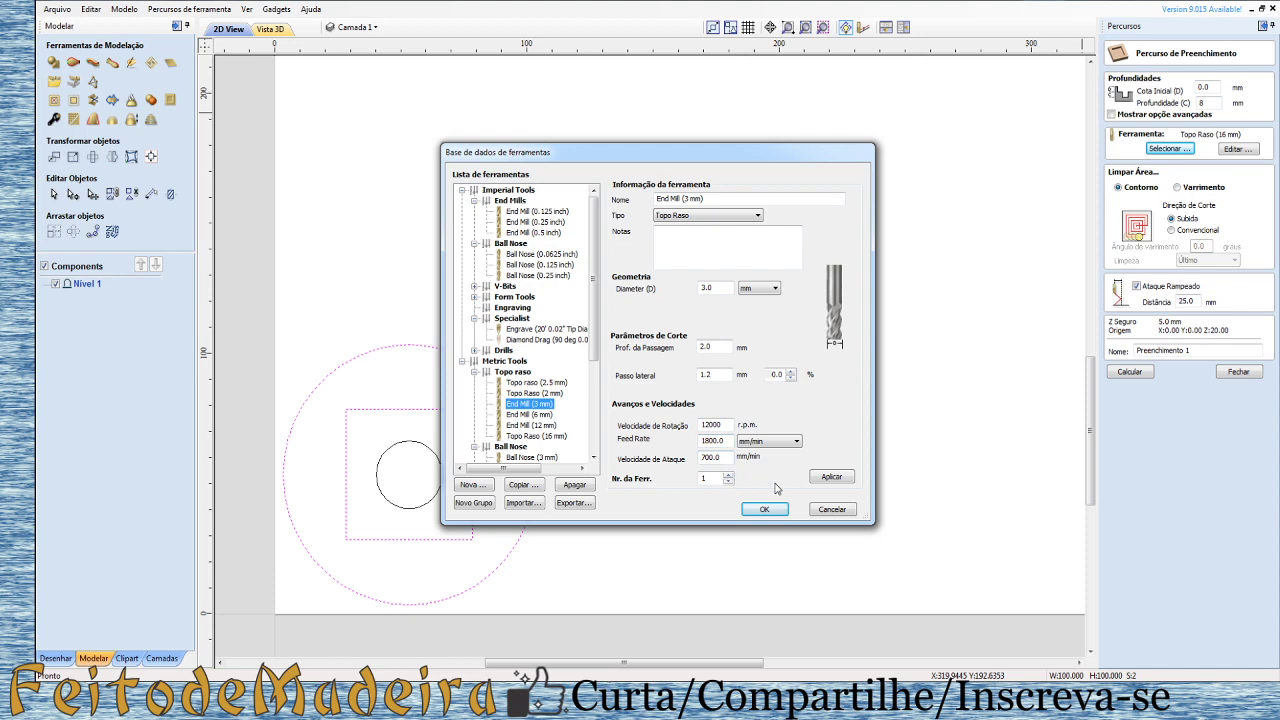
pyautogui.click(761, 512)
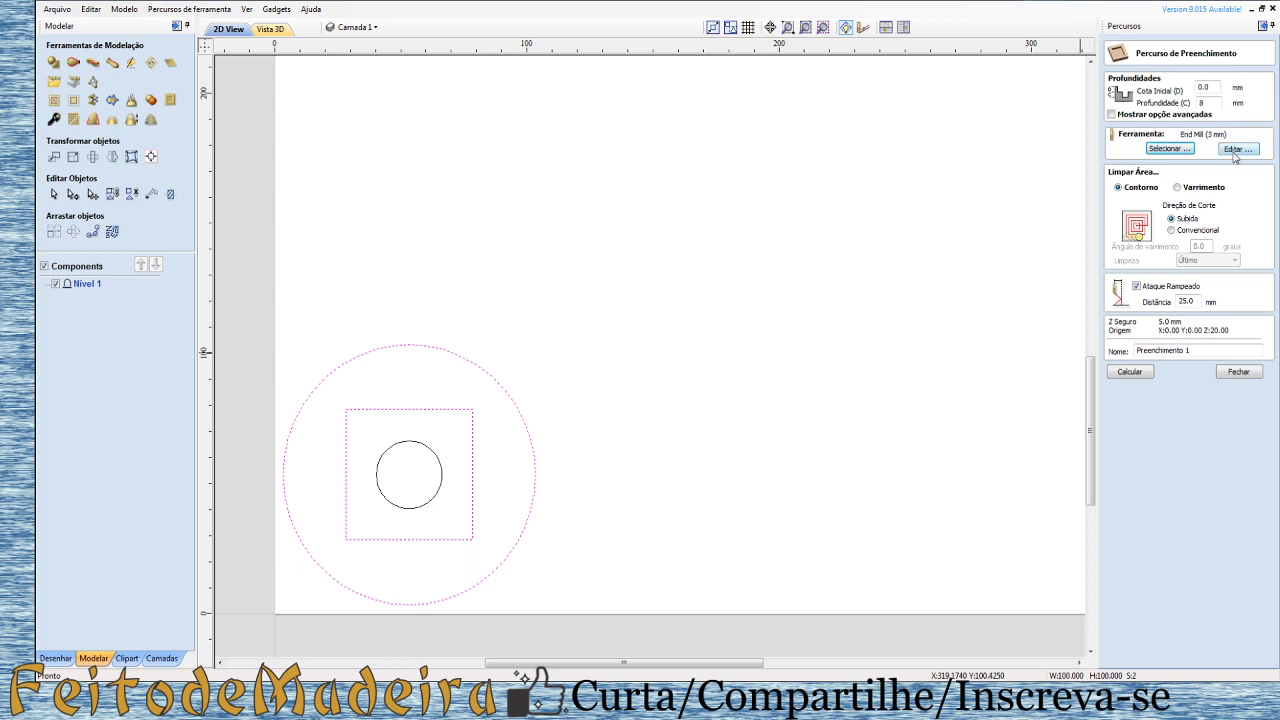
# Set the 3 mm end mill's pass depth to 8 mm and adjust its stepover percentage.
pyautogui.click(1235, 150)
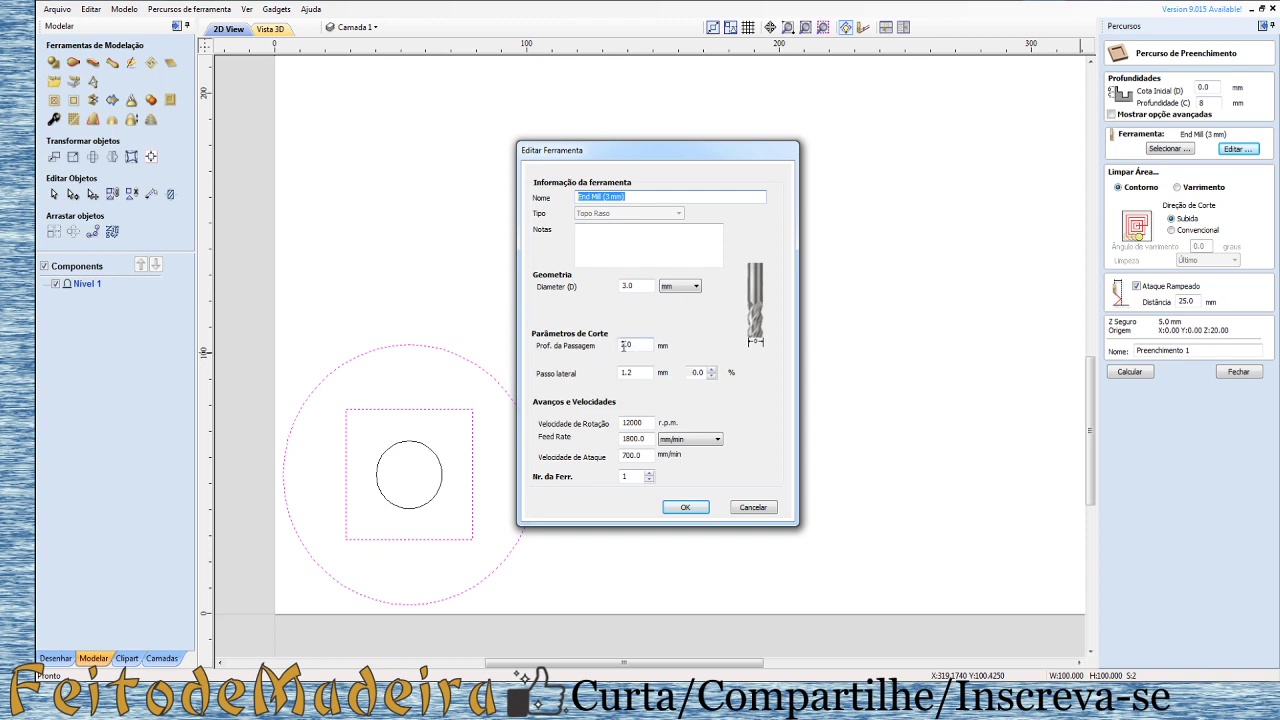
pyautogui.moveTo(642, 345); pyautogui.dragTo(612, 337)
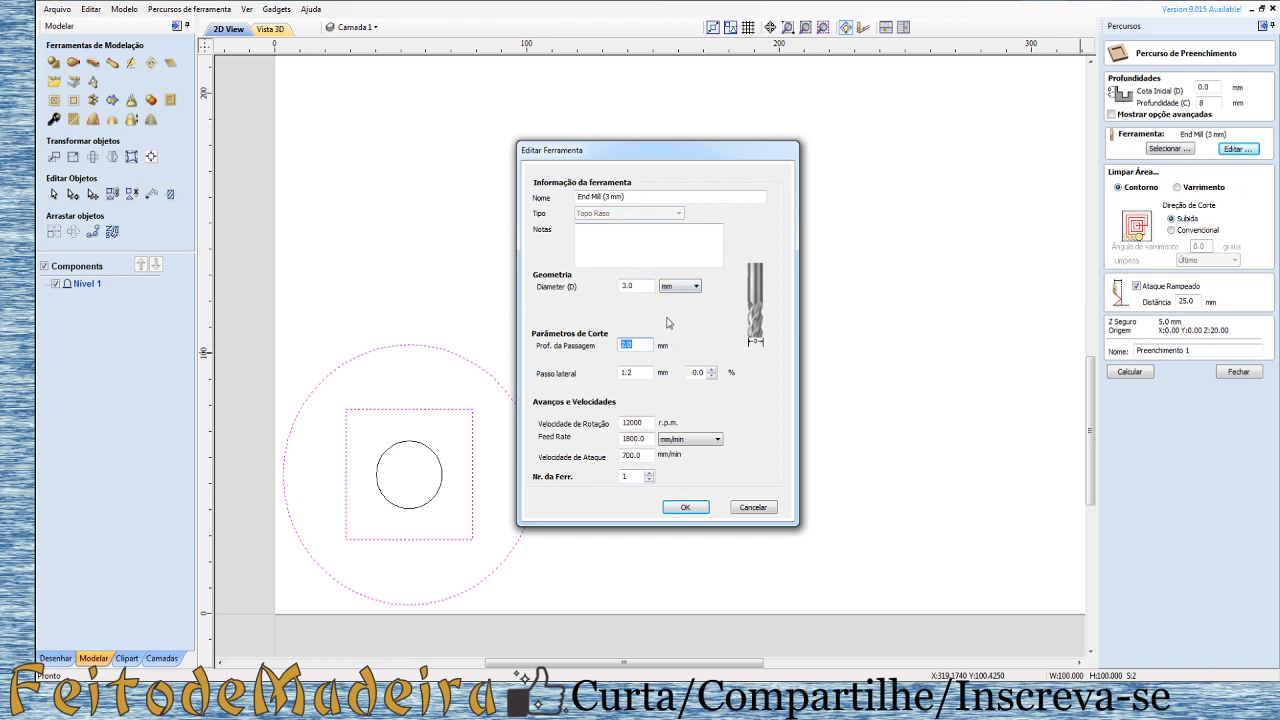
pyautogui.write('8')
pyautogui.moveTo(640, 372); pyautogui.dragTo(623, 373)
pyautogui.click(710, 370)
pyautogui.click(711, 377)
pyautogui.click(711, 371)
pyautogui.press('Return')
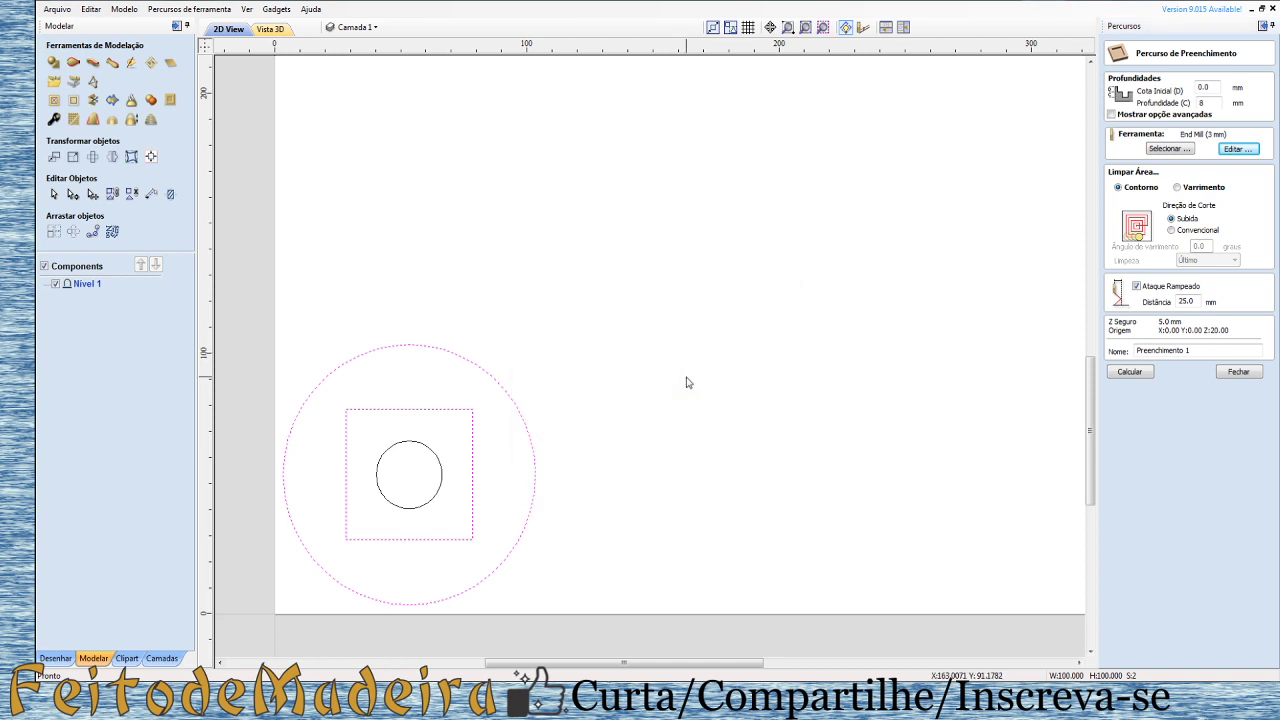
# Re-enter the end mill's stepover so it becomes 1.5 mm (50%).
pyautogui.click(1232, 149)
pyautogui.doubleClick(620, 369)
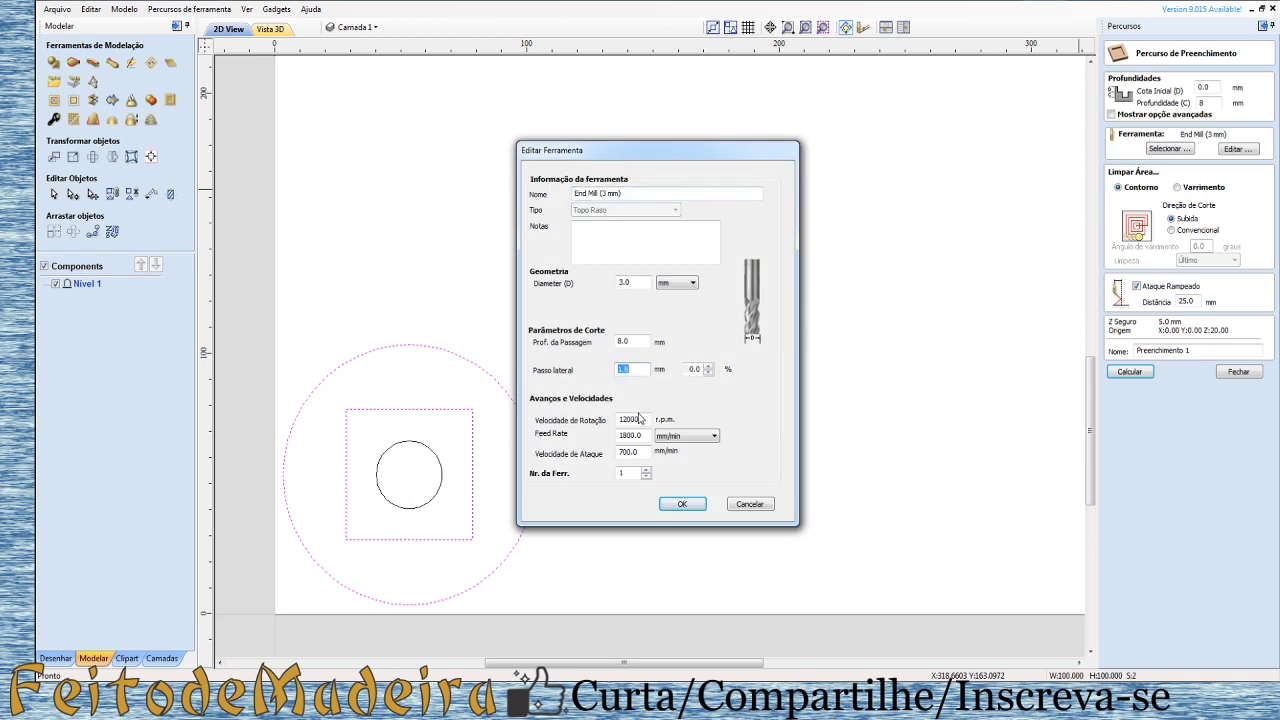
pyautogui.write('2')
pyautogui.write('3')
pyautogui.doubleClick(620, 369)
pyautogui.write('1.5')
# Confirm the tool edit, then reselect only the square and outer circle as the rebaixo pocket boundaries.
pyautogui.click(683, 504)
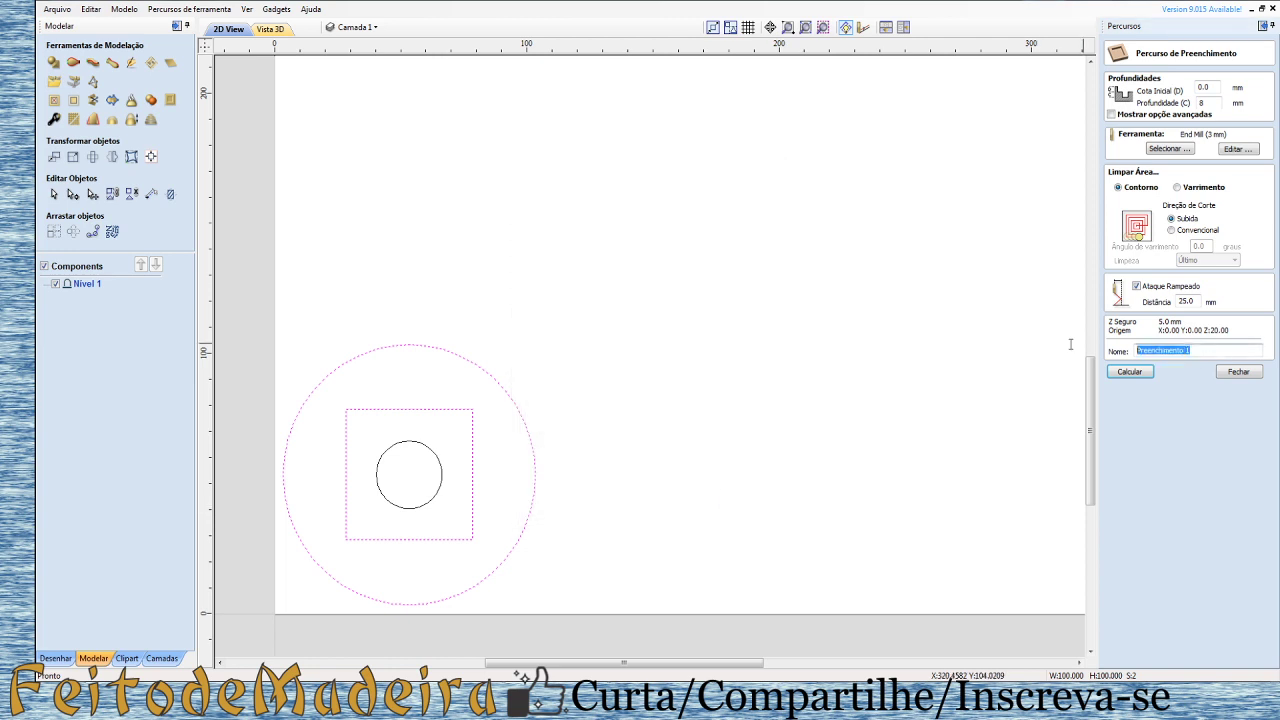
pyautogui.write('f')
pyautogui.rightClick(1066, 344)
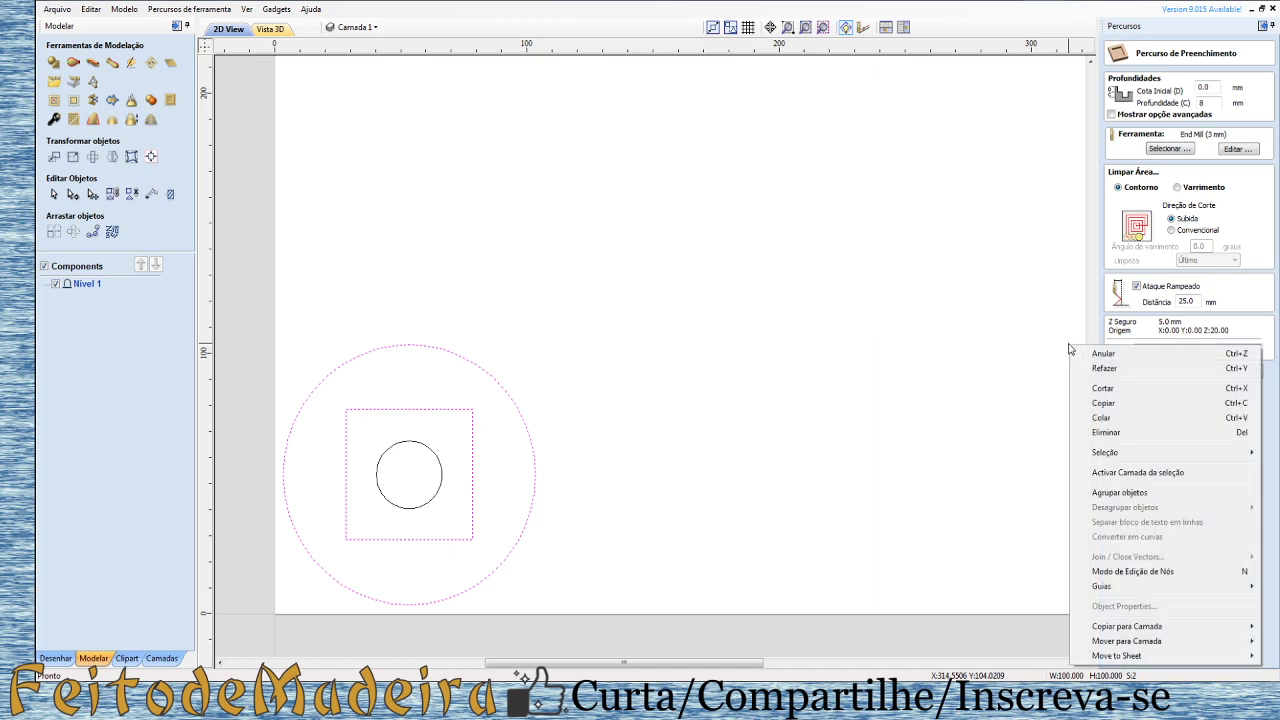
pyautogui.click(1026, 314)
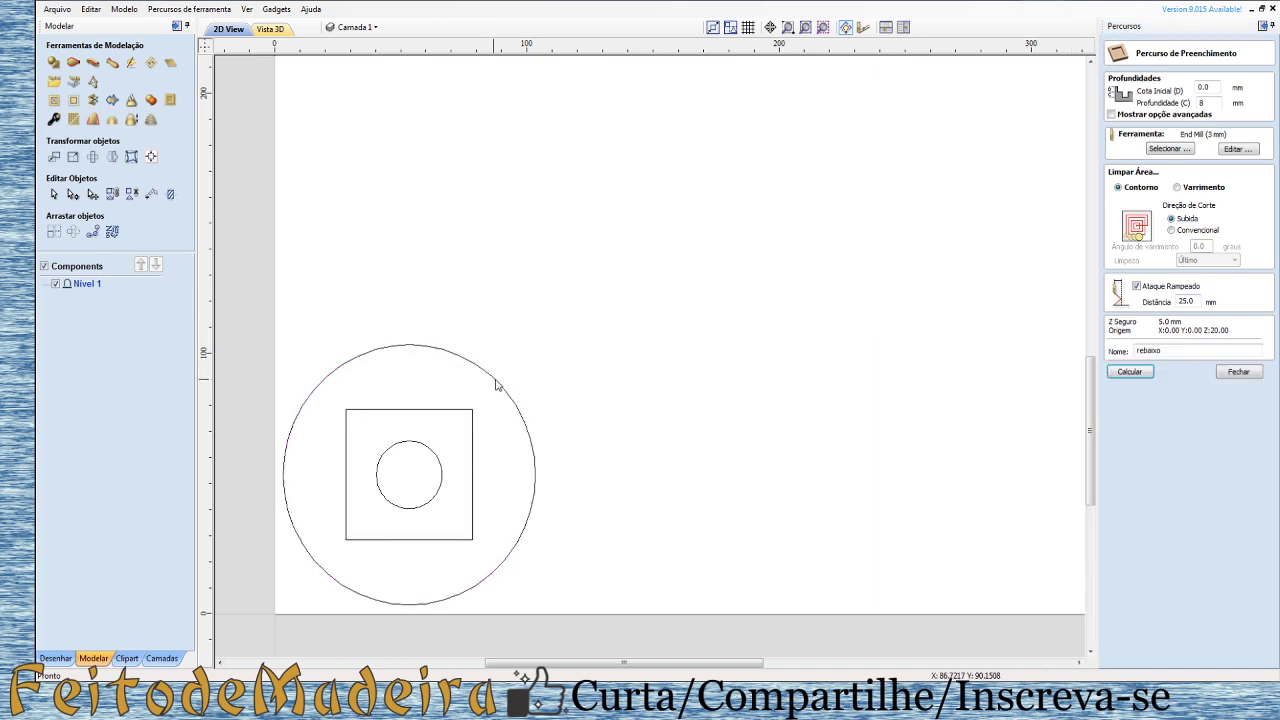
pyautogui.click(424, 411)
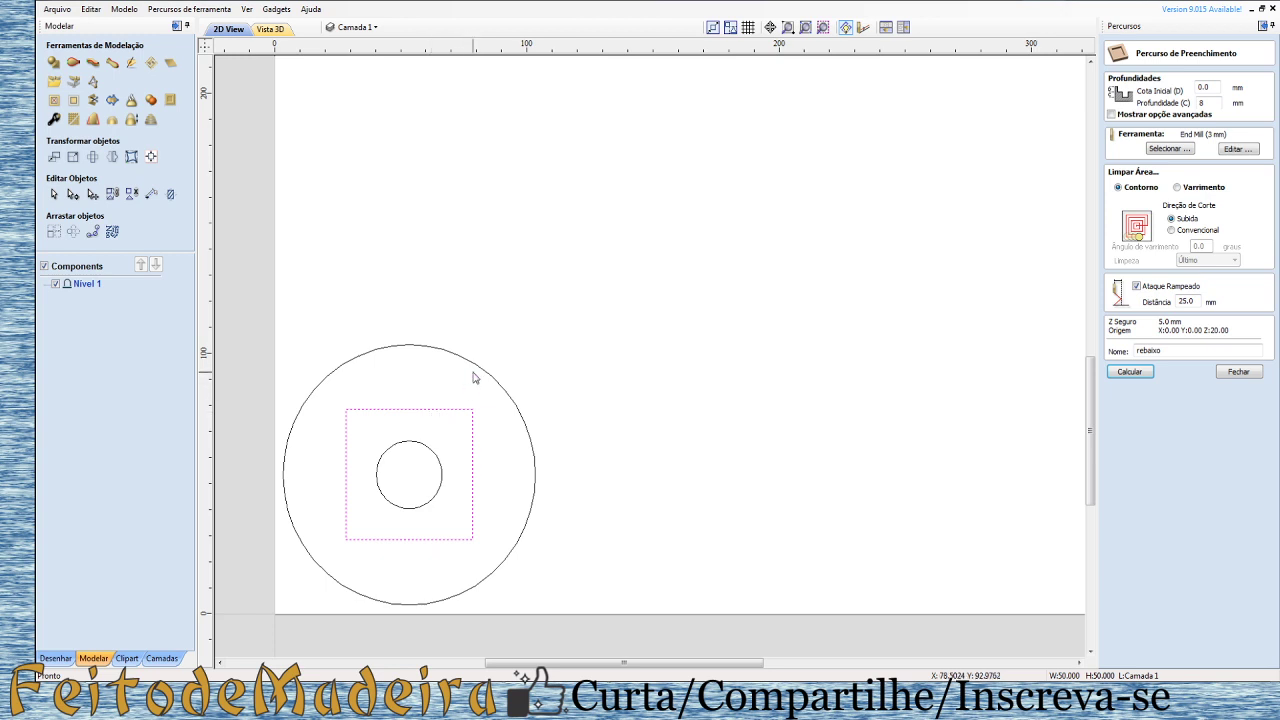
pyautogui.keyDown('shift'); pyautogui.click(425, 347); pyautogui.keyUp('shift')
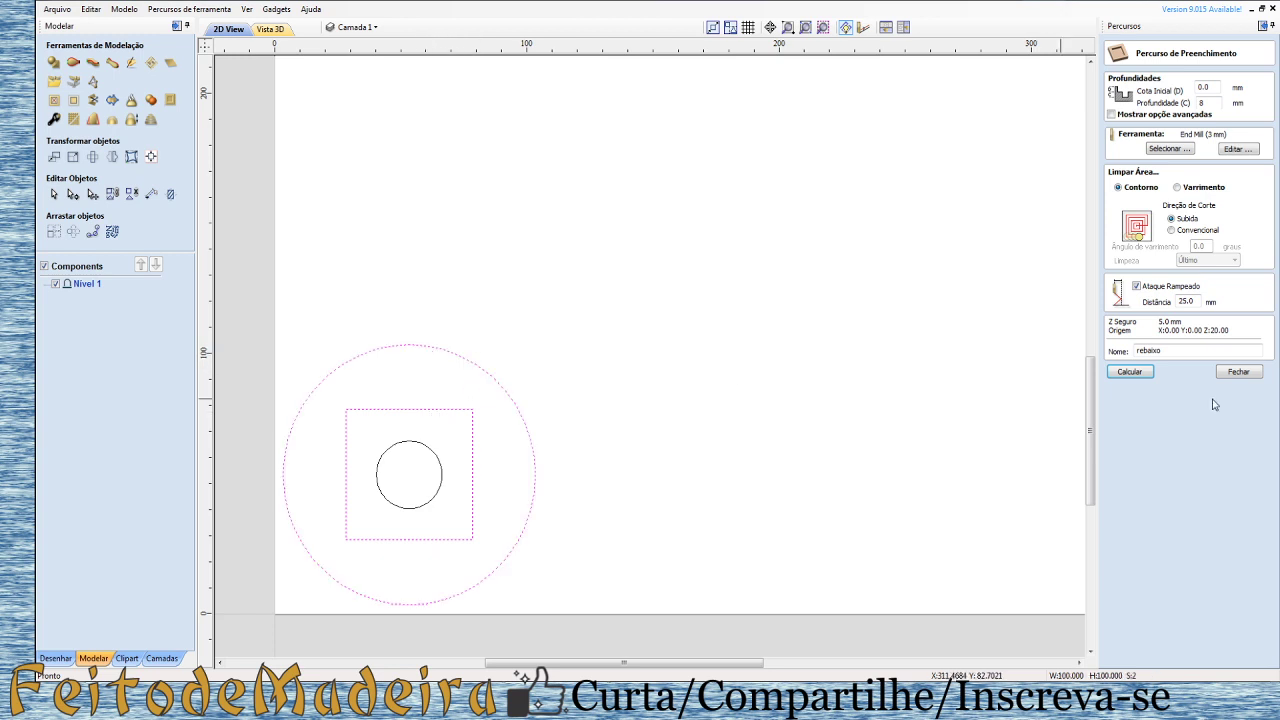
# Calculate the rebaixo pocket and simulate it recessing the ring into the MDF board.
pyautogui.click(1130, 371)
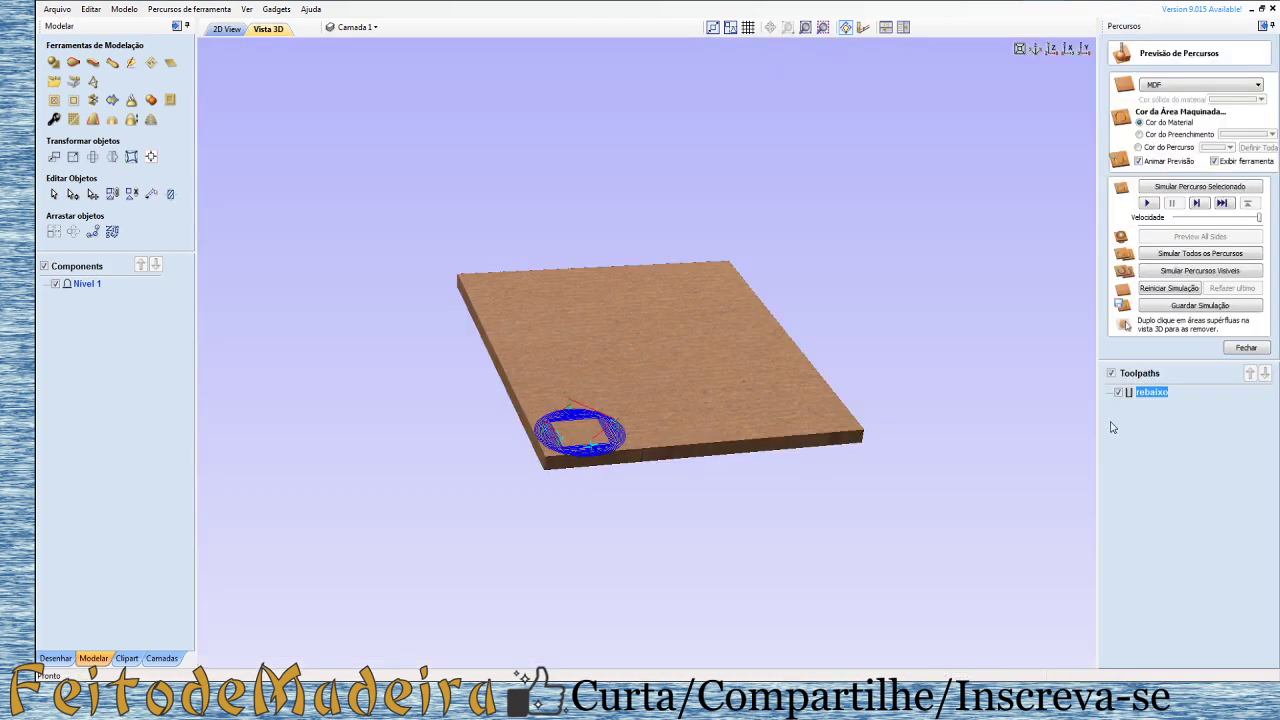
pyautogui.moveTo(678, 405)
pyautogui.mouseDown()
pyautogui.moveTo(557, 554)
pyautogui.moveTo(557, 515)
pyautogui.mouseUp()
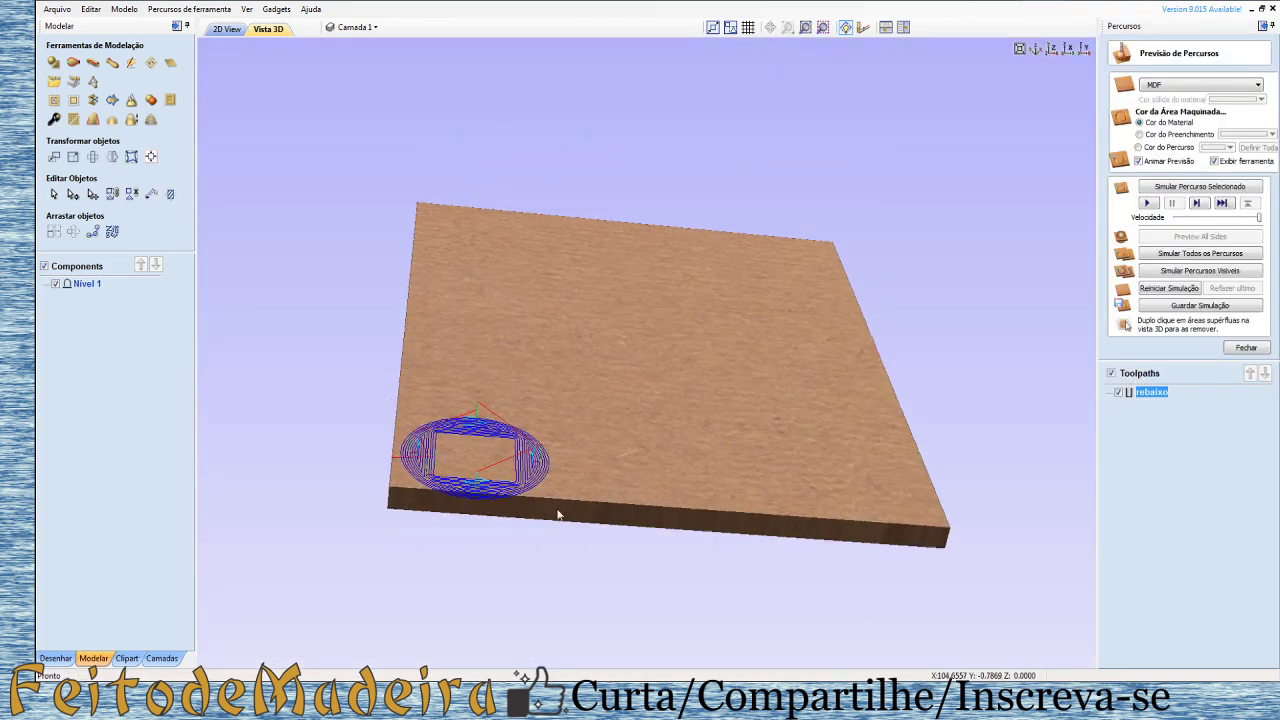
pyautogui.moveTo(558, 515); pyautogui.dragTo(519, 566)
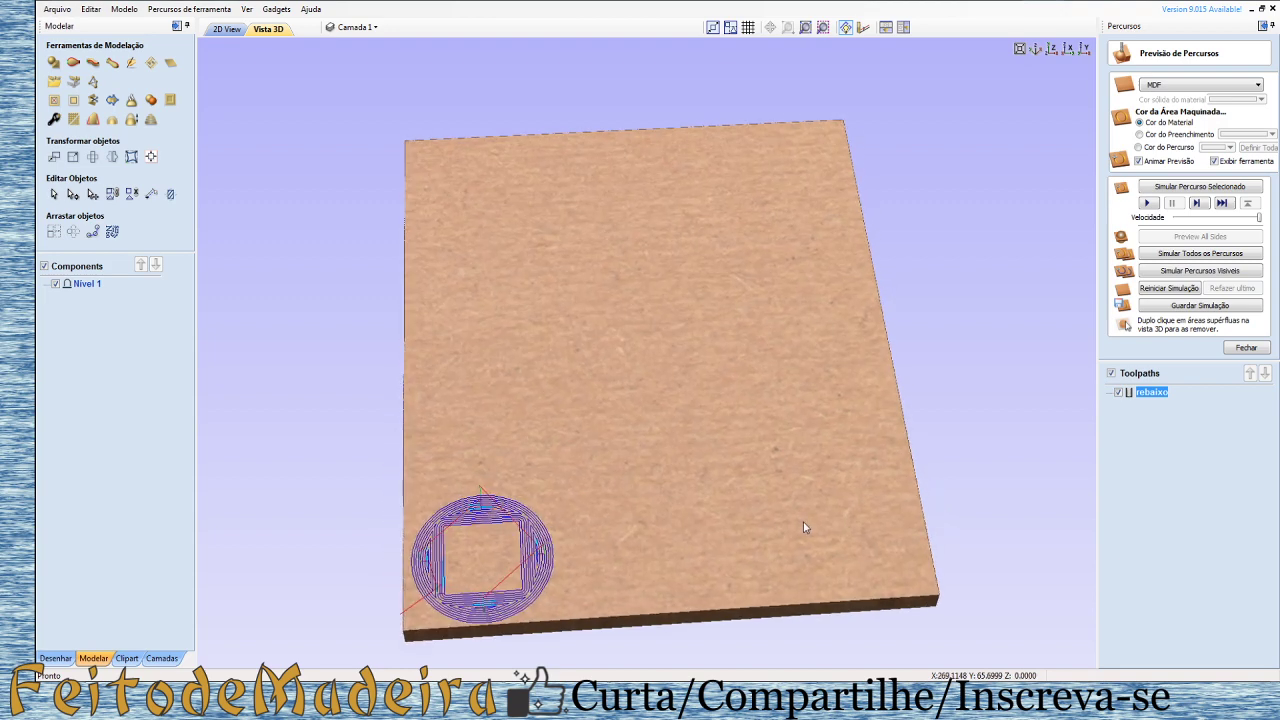
pyautogui.moveTo(798, 525); pyautogui.dragTo(807, 527)
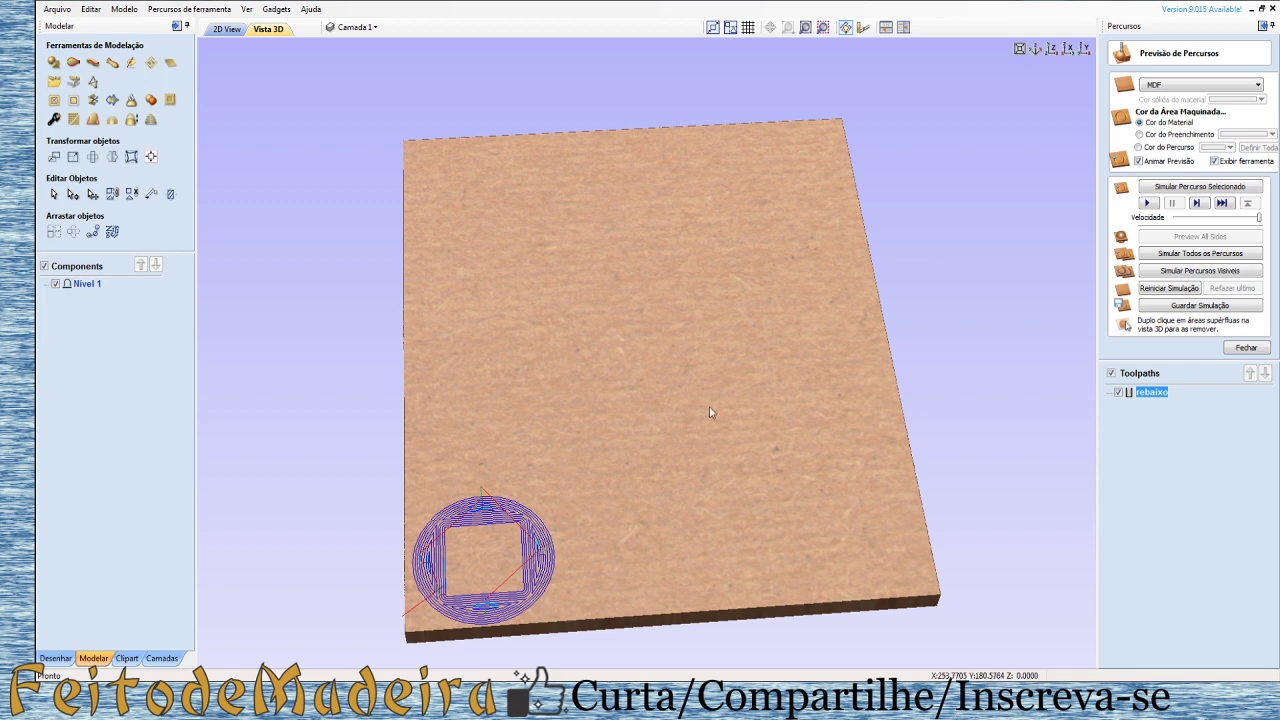
pyautogui.click(1148, 203)
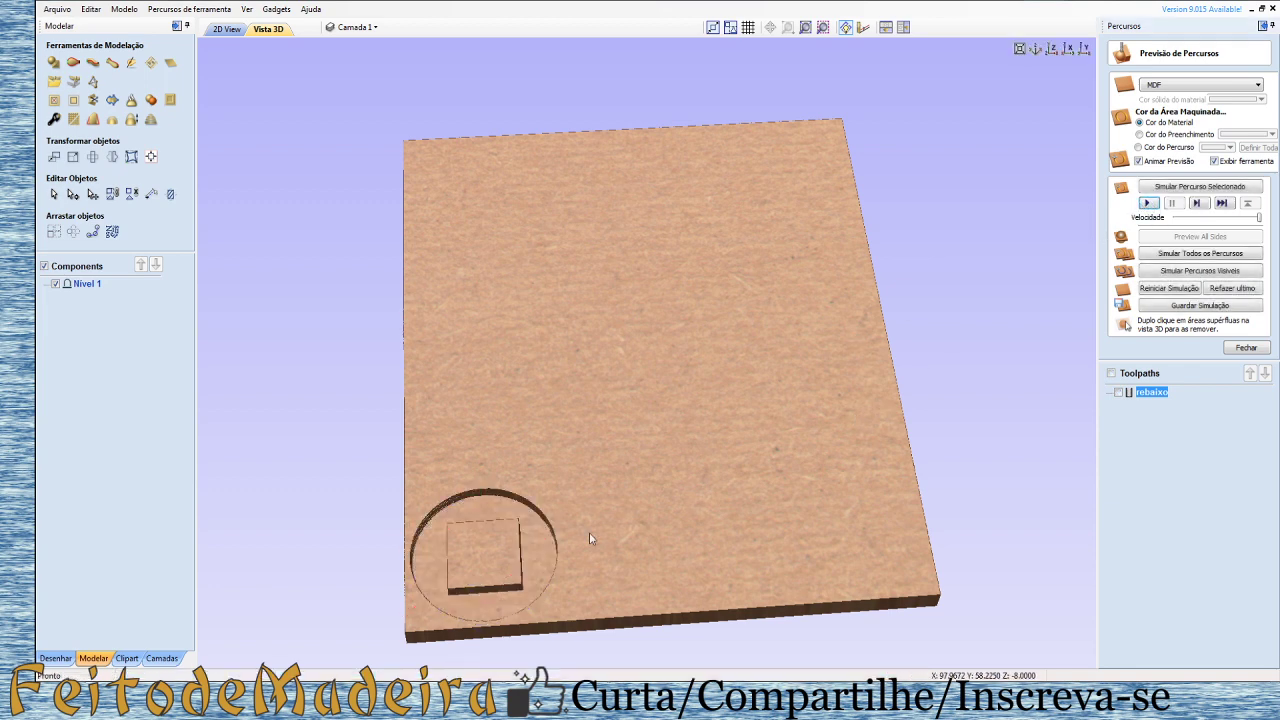
pyautogui.moveTo(400, 600); pyautogui.dragTo(458, 555)
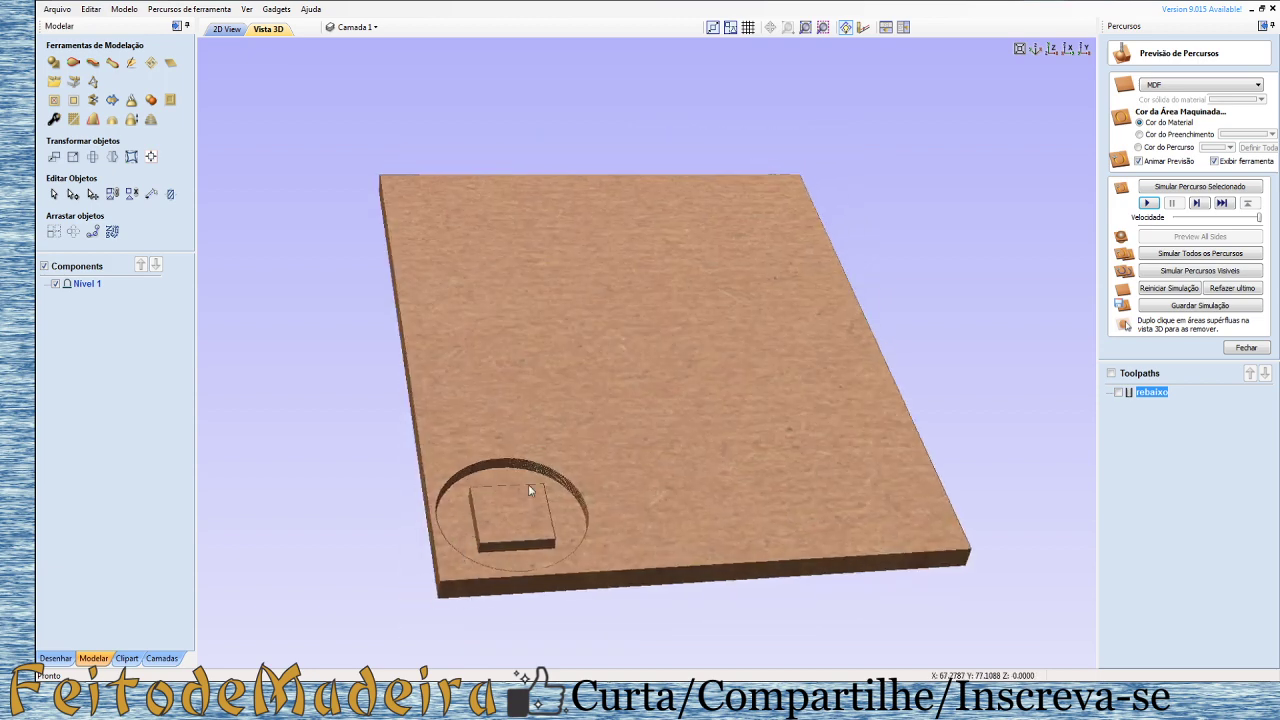
pyautogui.click(226, 29)
# Select only the inner hole circle and close the toolpath preview panel.
pyautogui.click(770, 378)
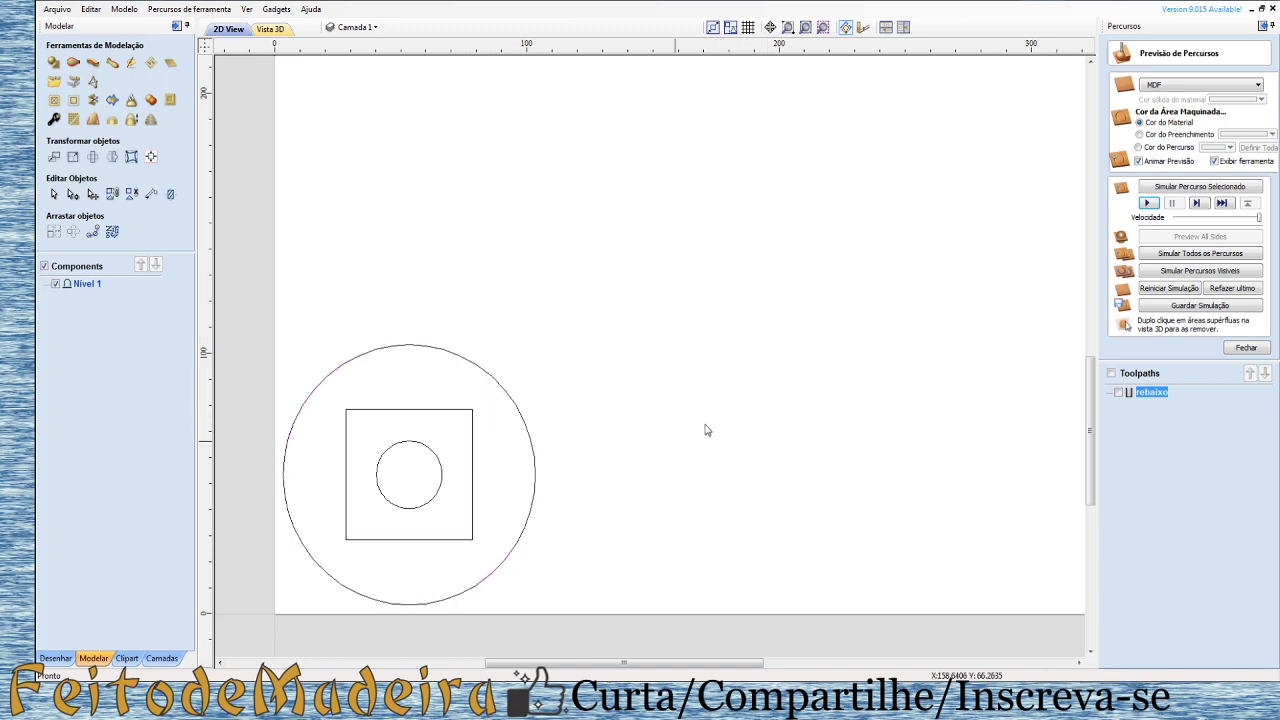
pyautogui.click(383, 462)
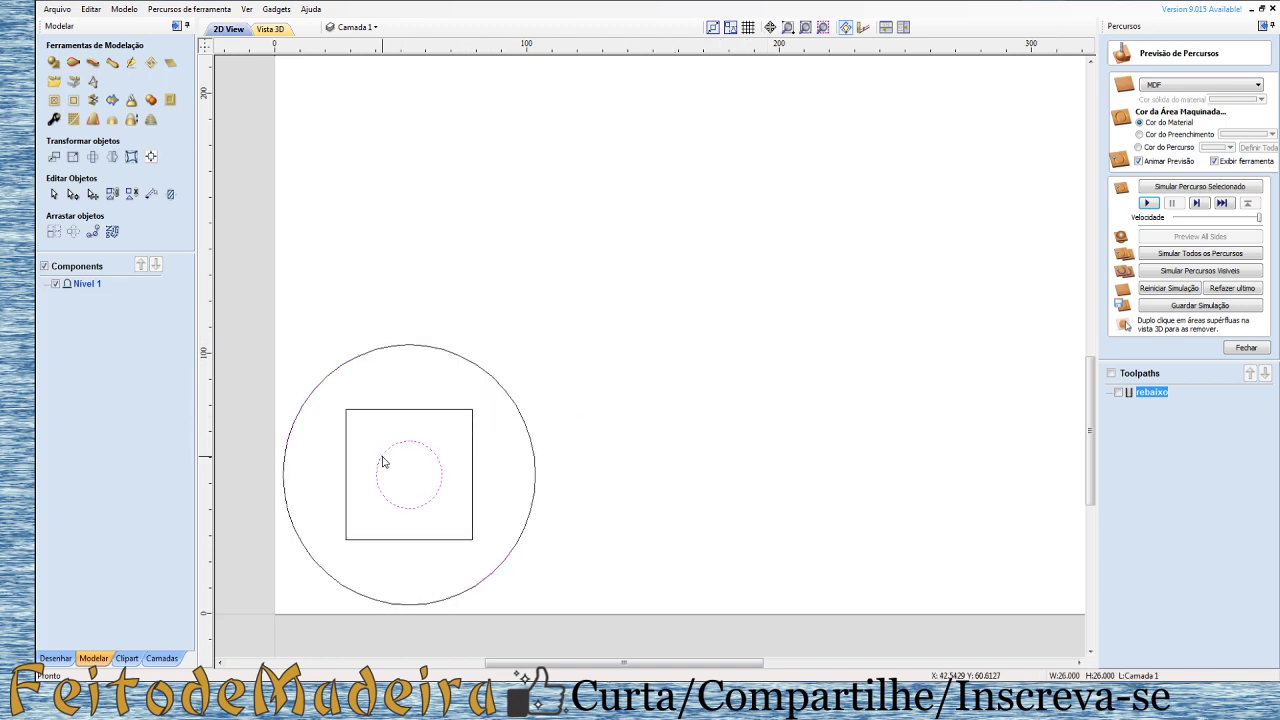
pyautogui.click(362, 358)
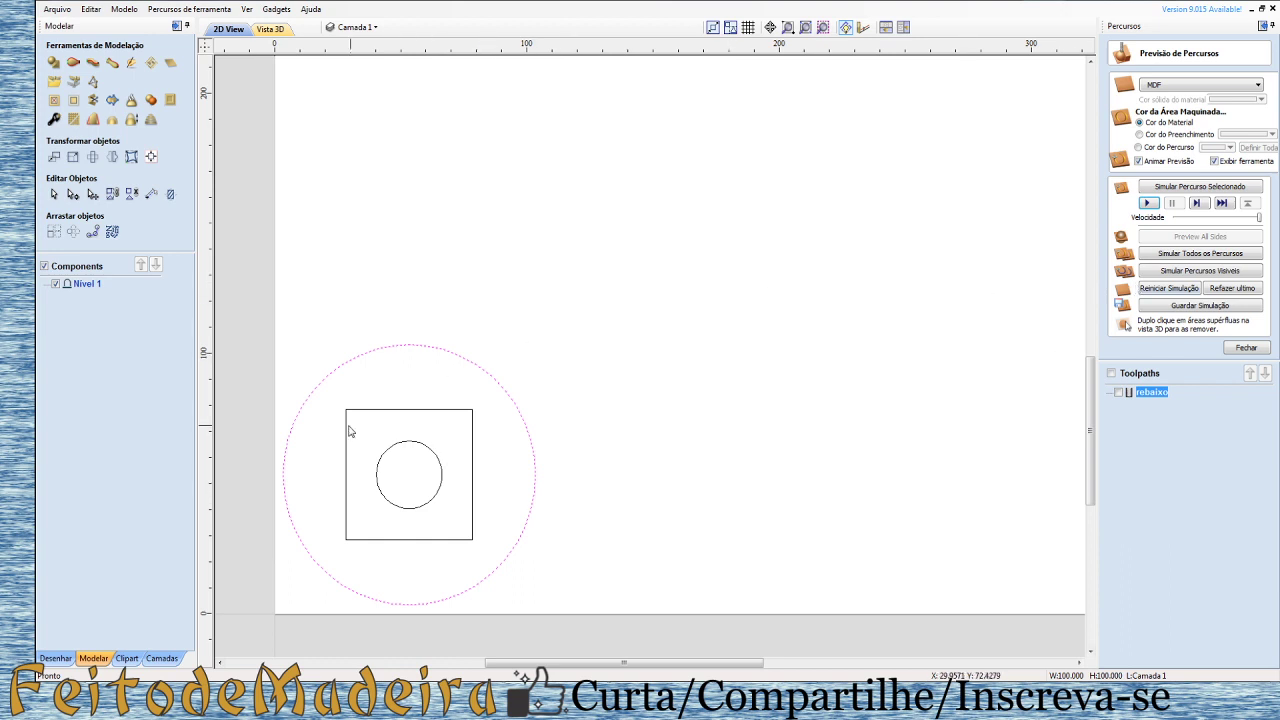
pyautogui.click(378, 482)
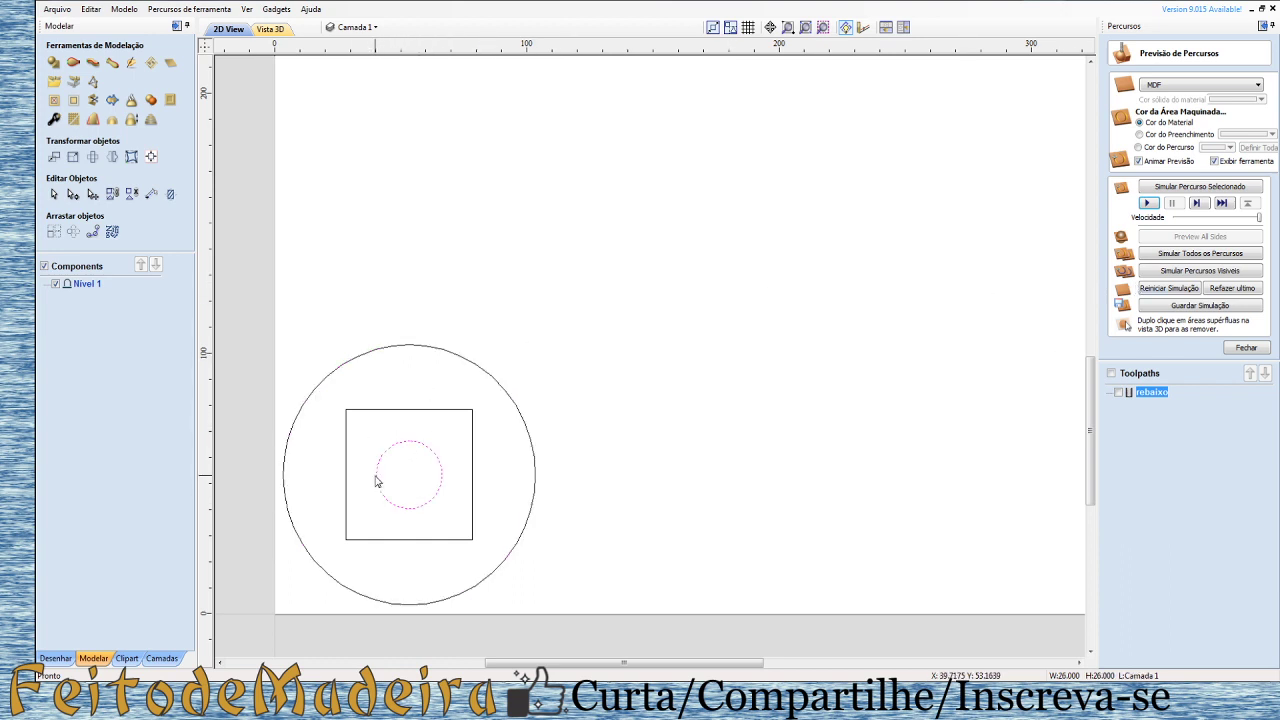
pyautogui.click(1246, 348)
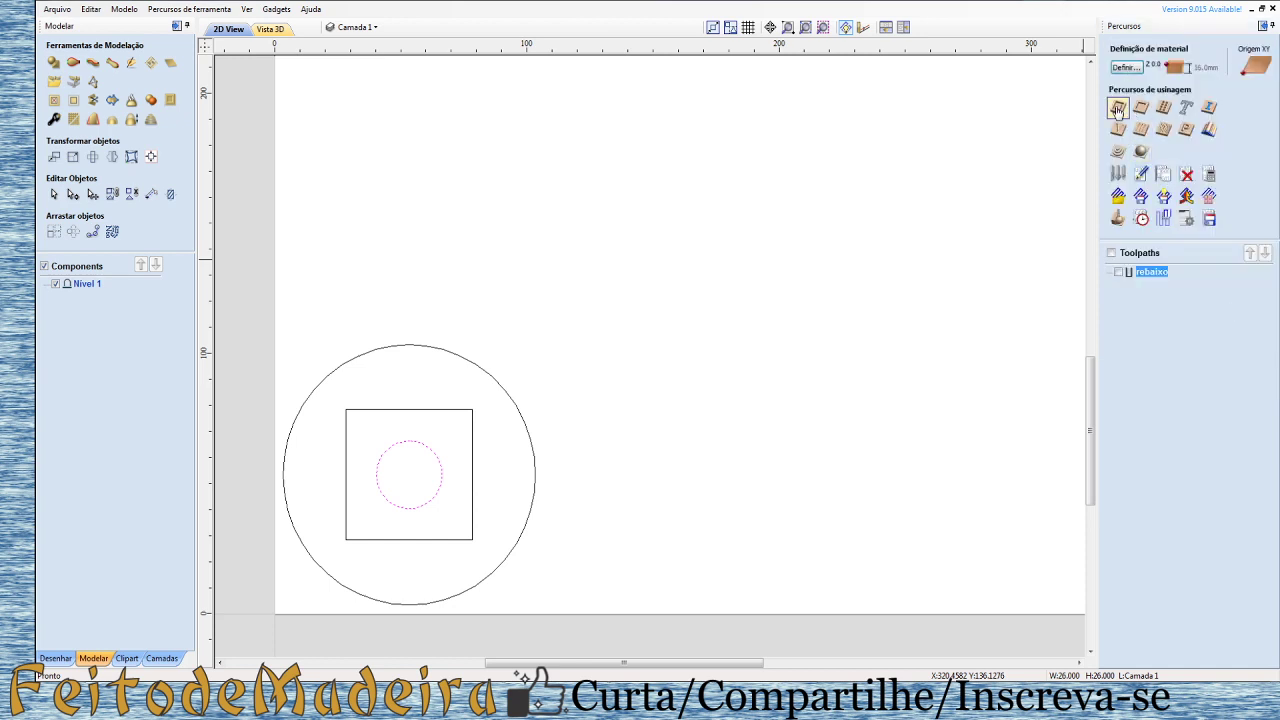
# Set up a 16 mm deep inside profile cut with the 3 mm end mill, named 'interno'.
pyautogui.click(1118, 108)
pyautogui.click(1118, 108)
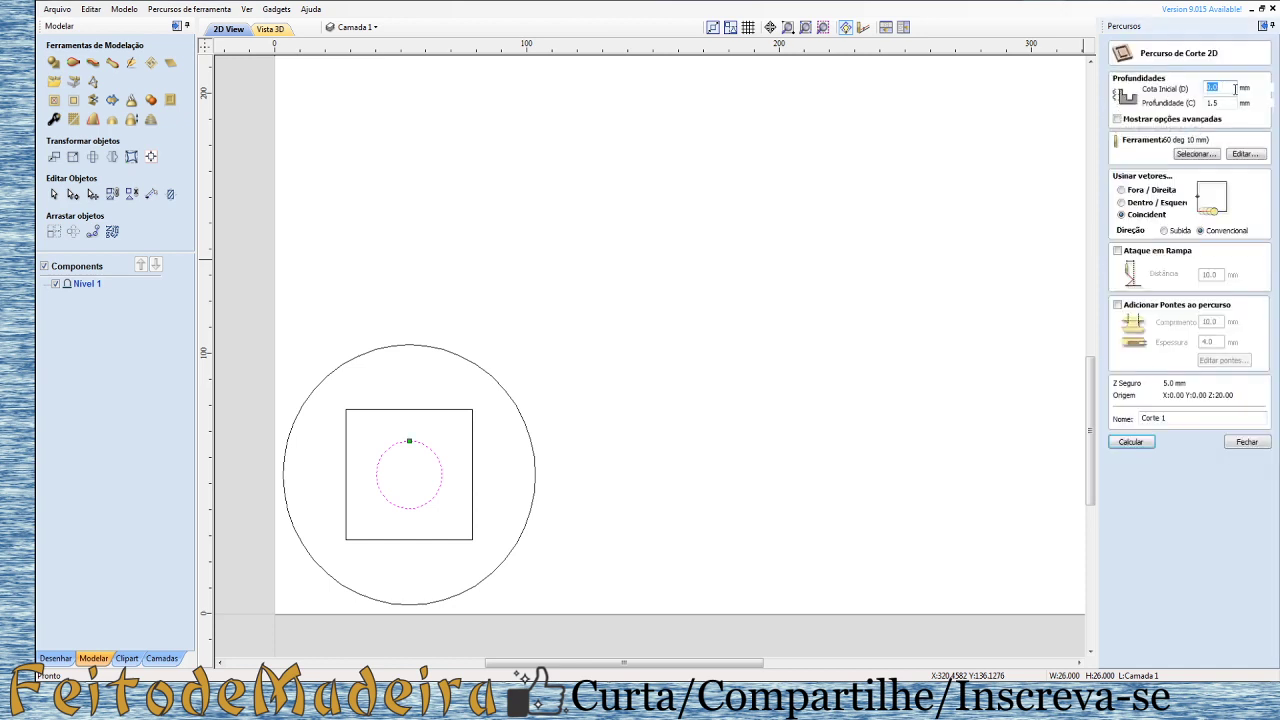
pyautogui.press('Tab')
pyautogui.write('1')
pyautogui.click(1212, 153)
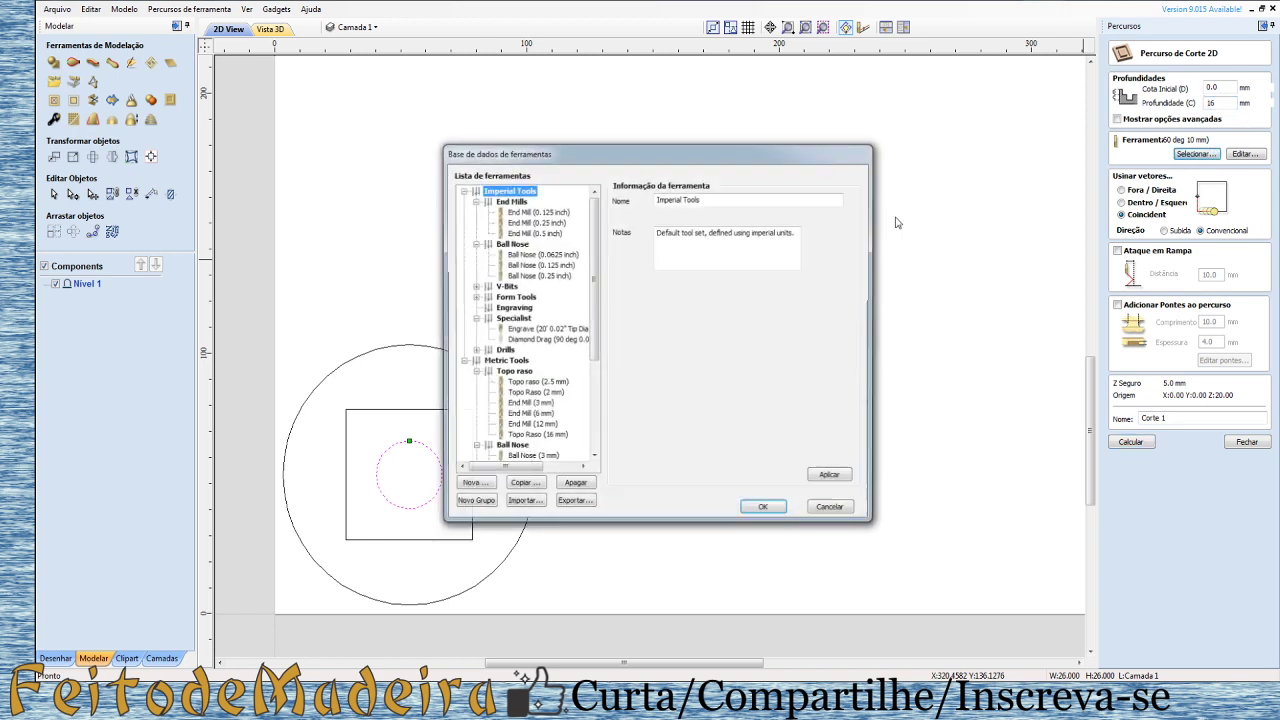
pyautogui.click(528, 403)
pyautogui.click(785, 510)
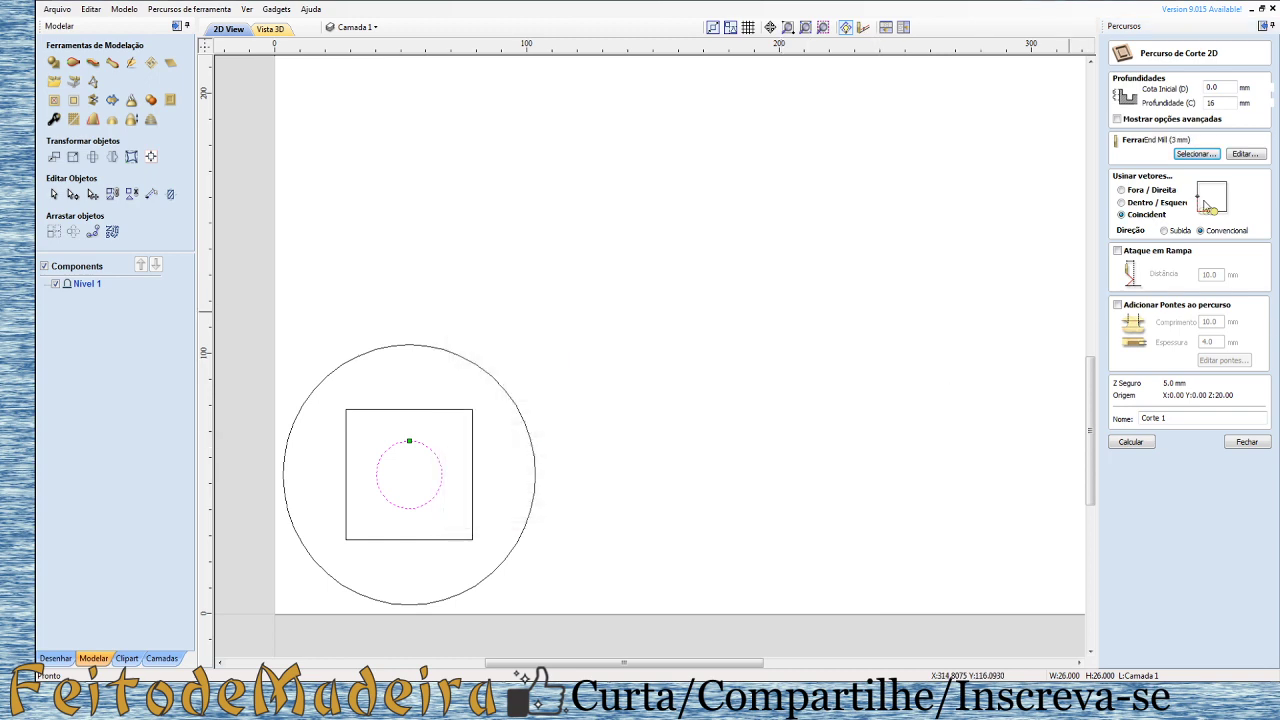
pyautogui.click(1121, 204)
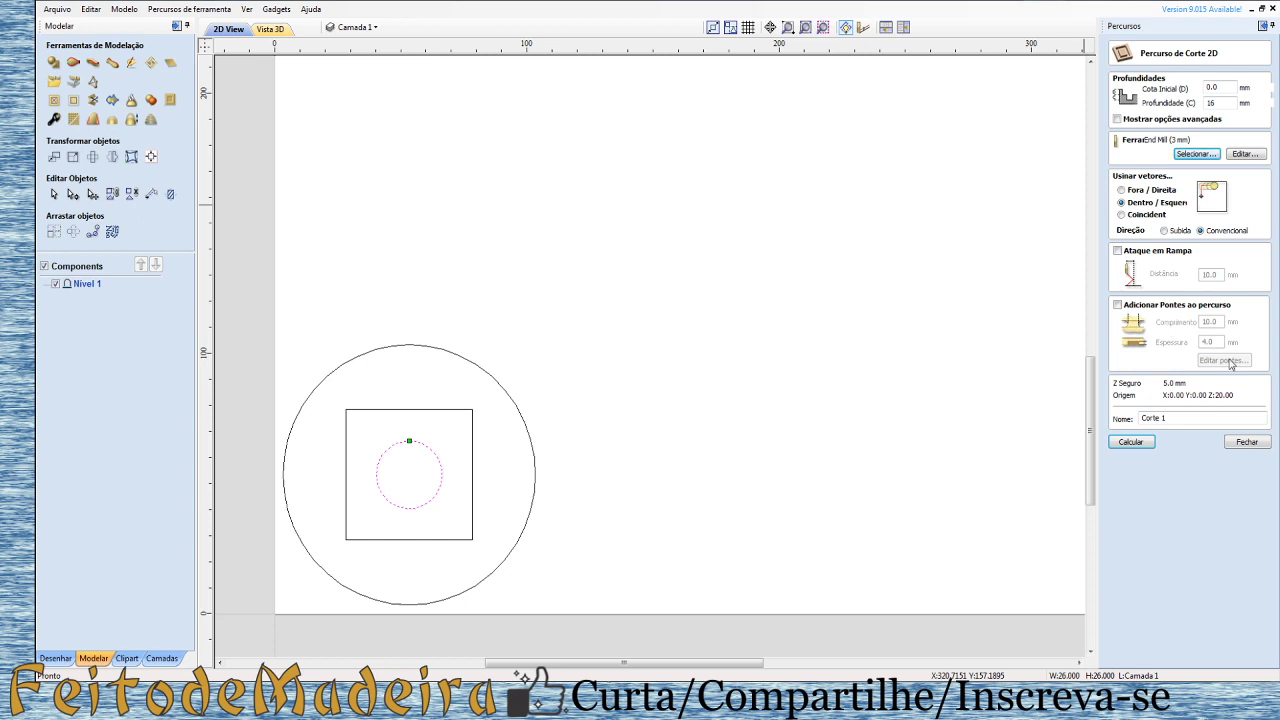
pyautogui.moveTo(1178, 417); pyautogui.dragTo(1145, 417)
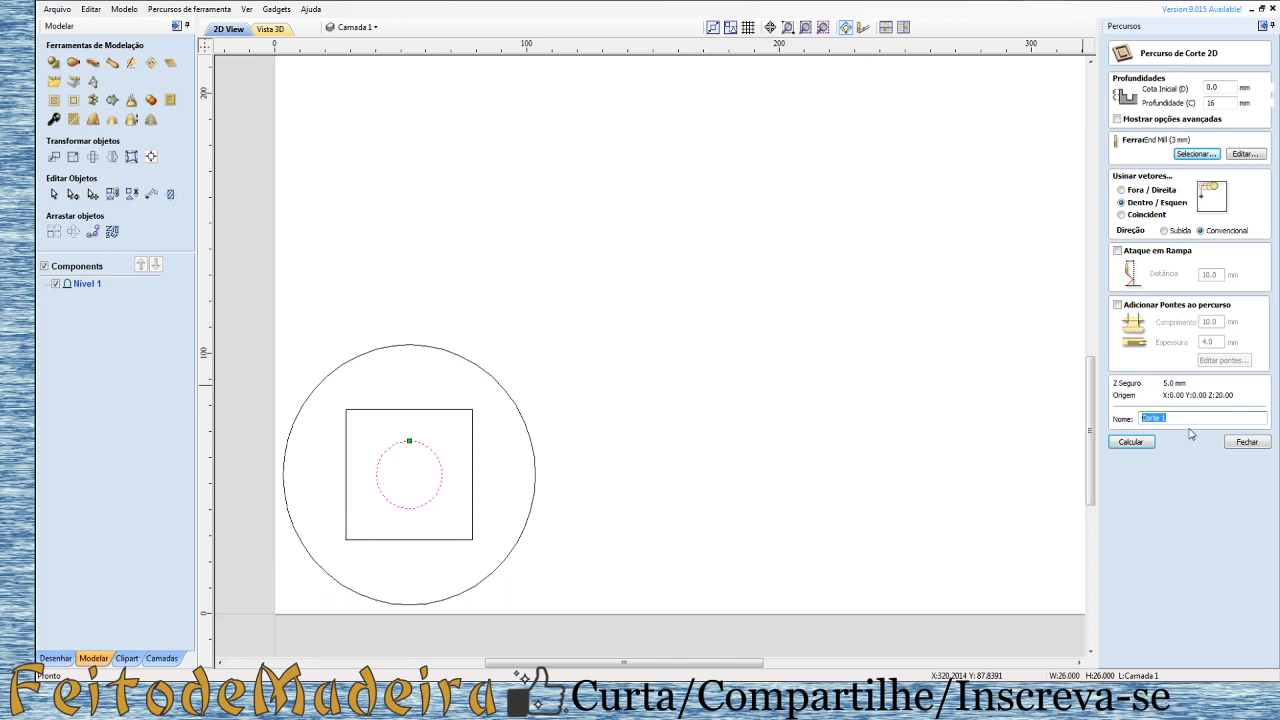
pyautogui.write('interno')
# Calculate and simulate the interno hole, inspect the board in 3D, then close the preview.
pyautogui.click(1134, 442)
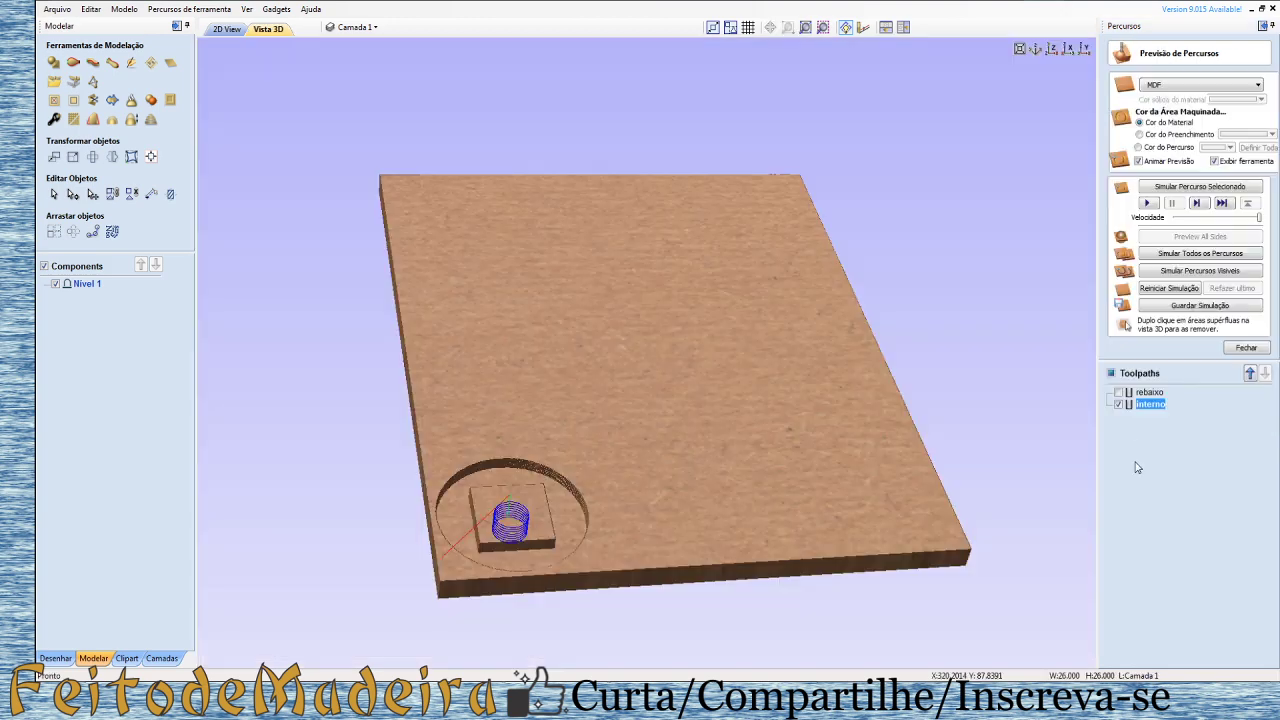
pyautogui.moveTo(635, 561); pyautogui.dragTo(588, 630)
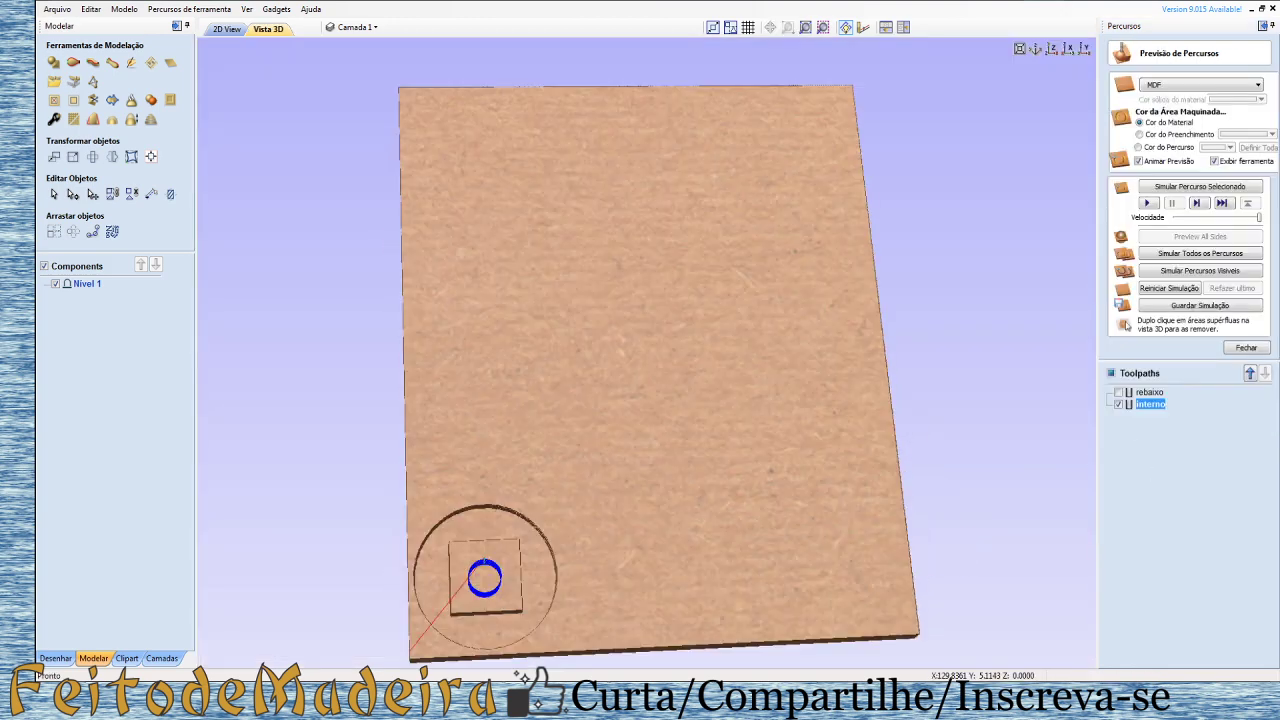
pyautogui.click(1148, 203)
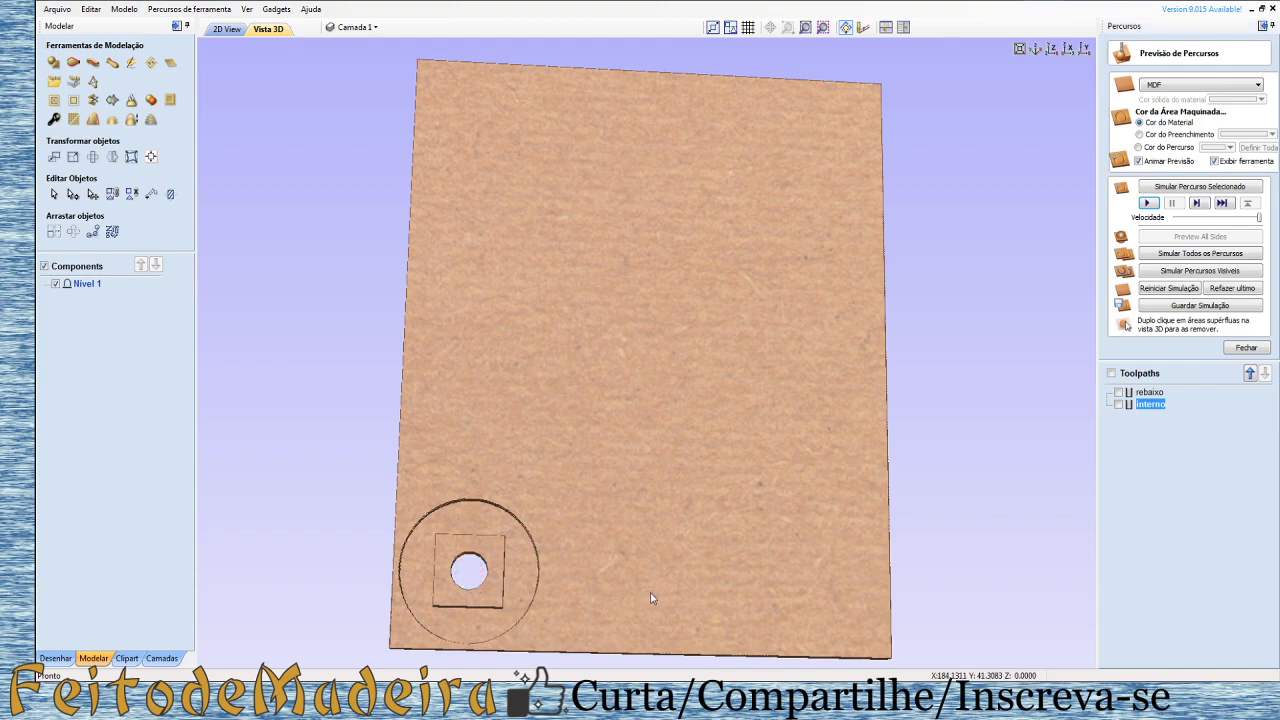
pyautogui.moveTo(665, 562); pyautogui.dragTo(729, 363, button='middle')
pyautogui.moveTo(761, 345); pyautogui.dragTo(763, 328)
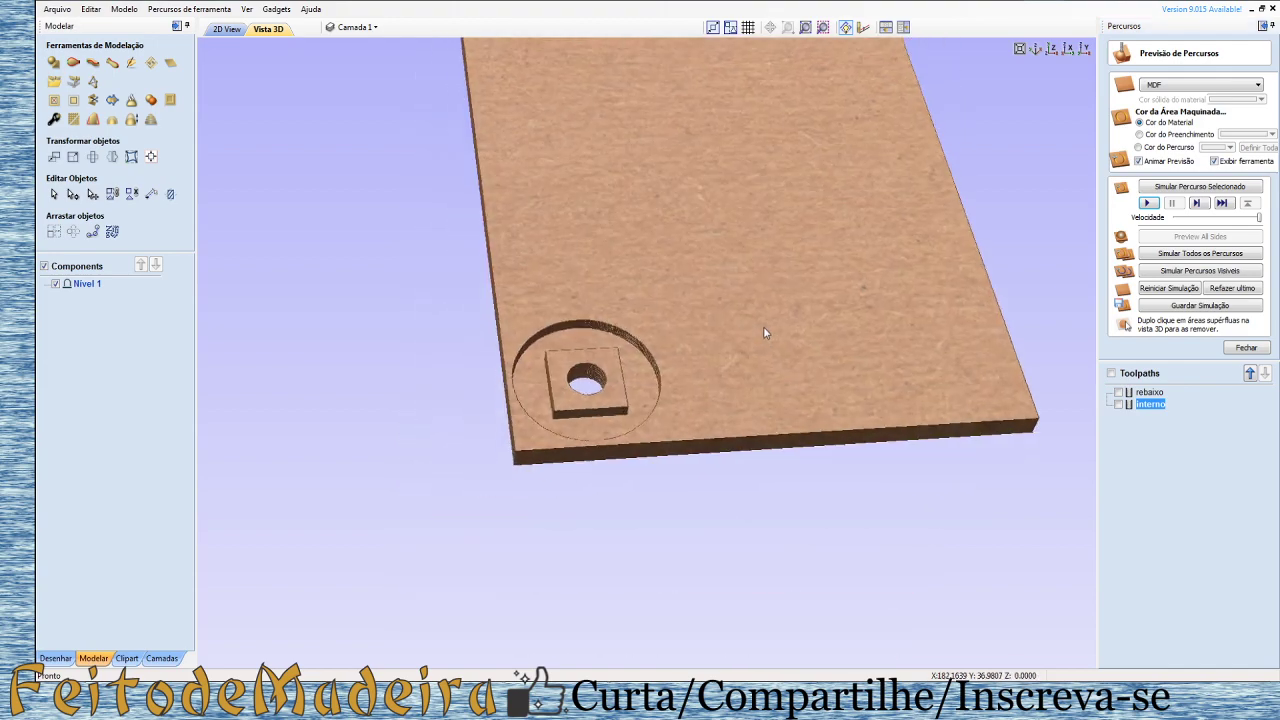
pyautogui.click(1245, 347)
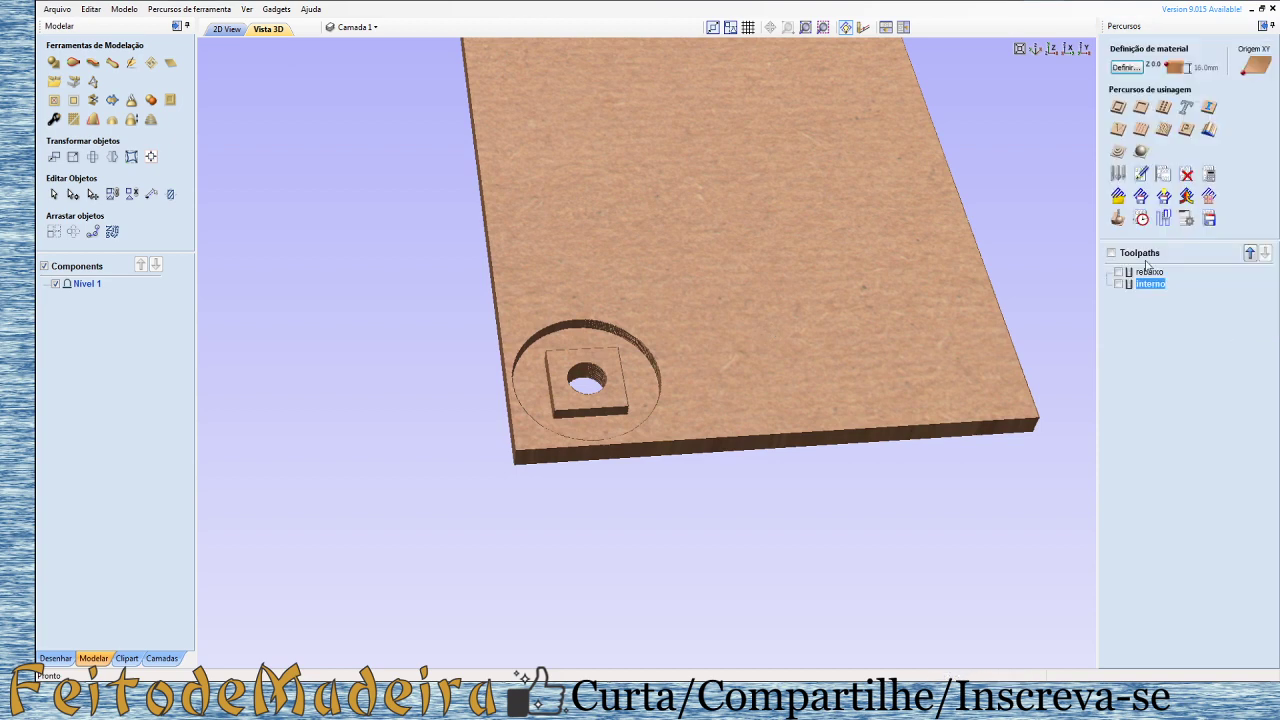
# Select the large outer circle and give it a 16 mm outside profile cut with tabs enabled.
pyautogui.click(224, 31)
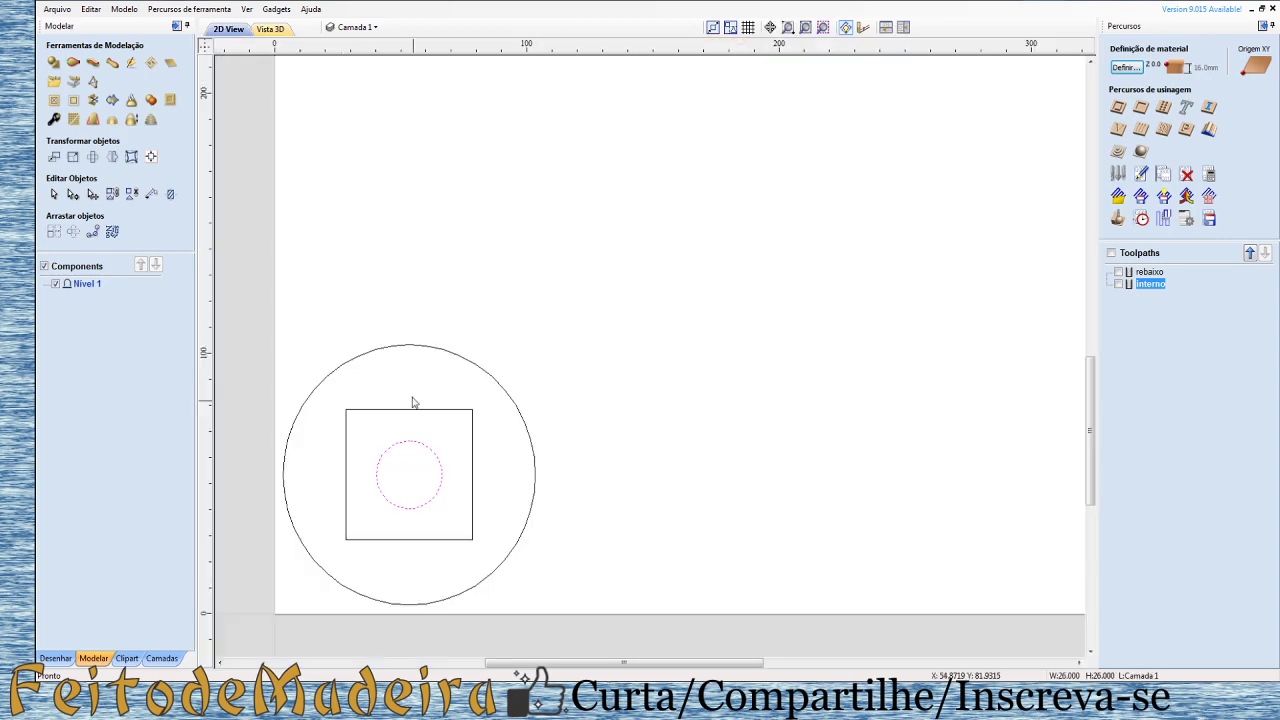
pyautogui.click(407, 344)
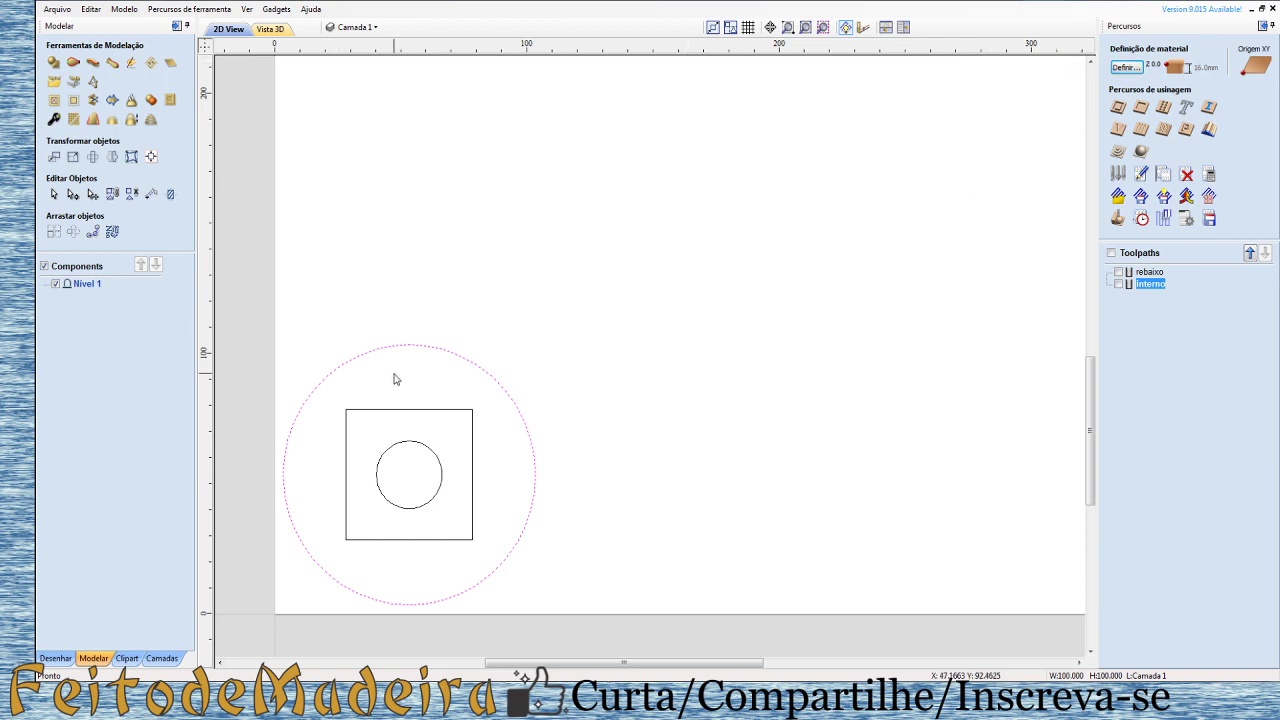
pyautogui.click(1123, 114)
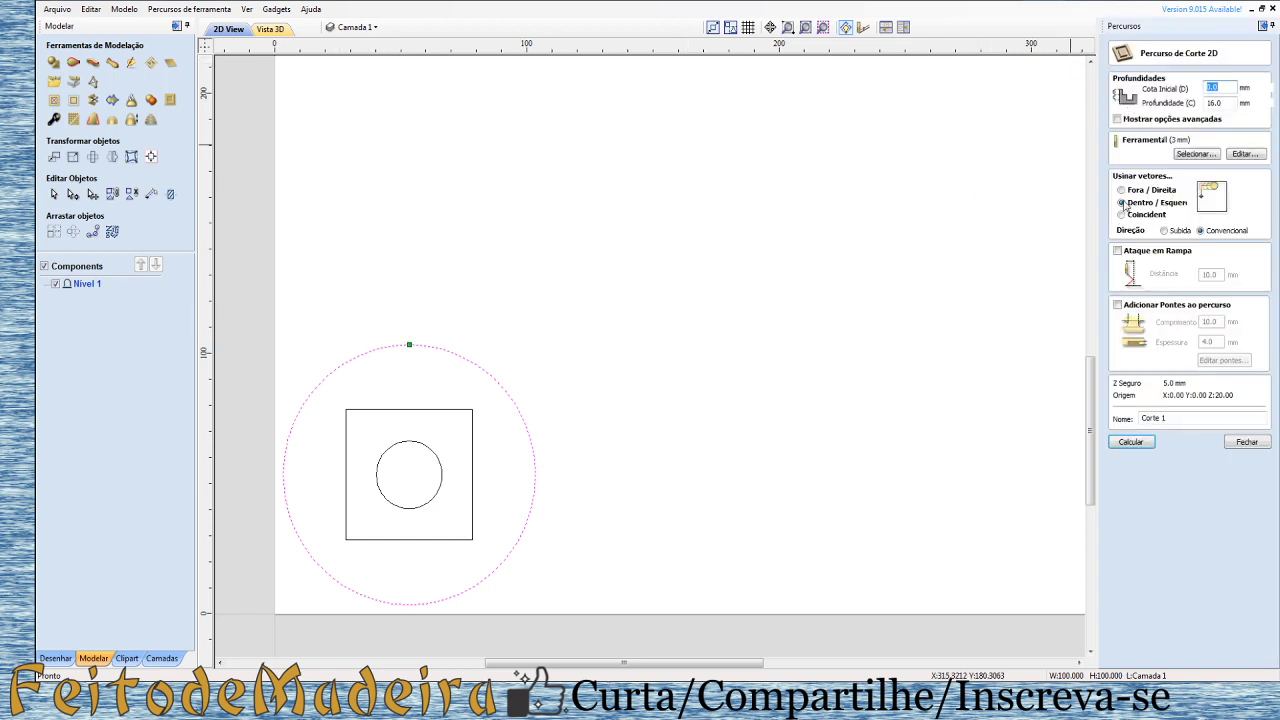
pyautogui.click(1123, 191)
pyautogui.moveTo(1230, 103); pyautogui.dragTo(1190, 102)
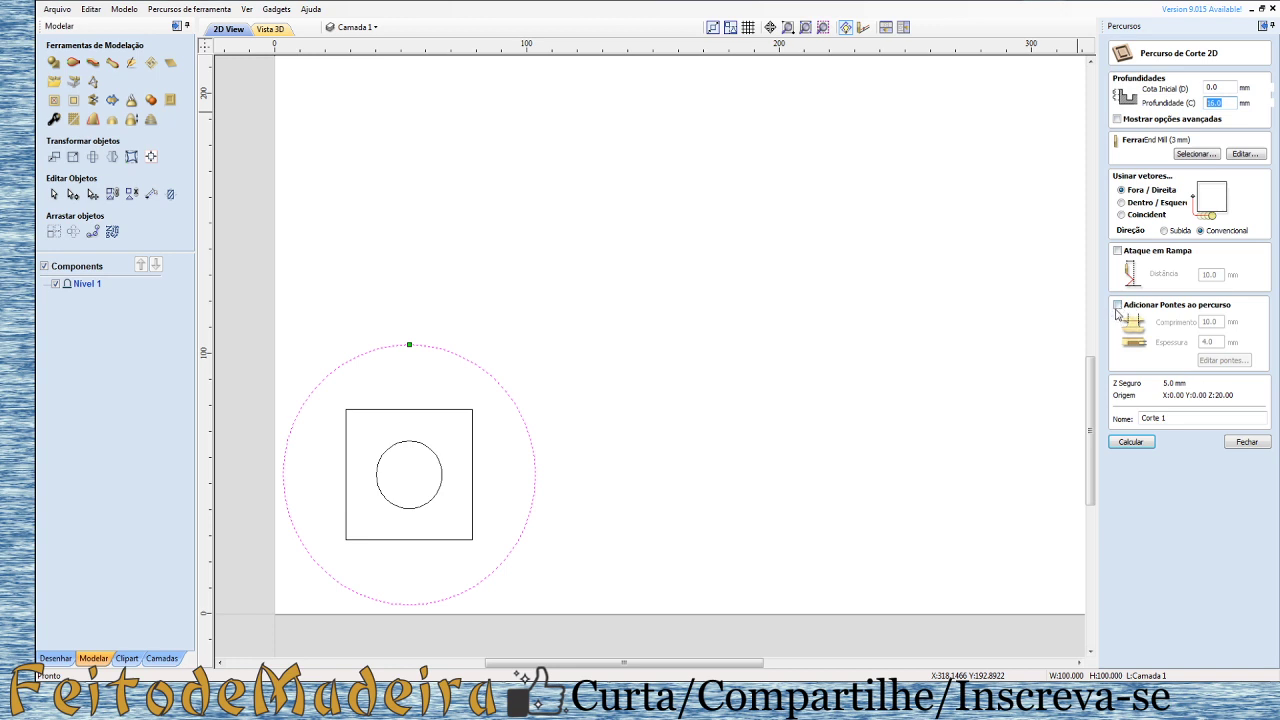
pyautogui.click(1117, 305)
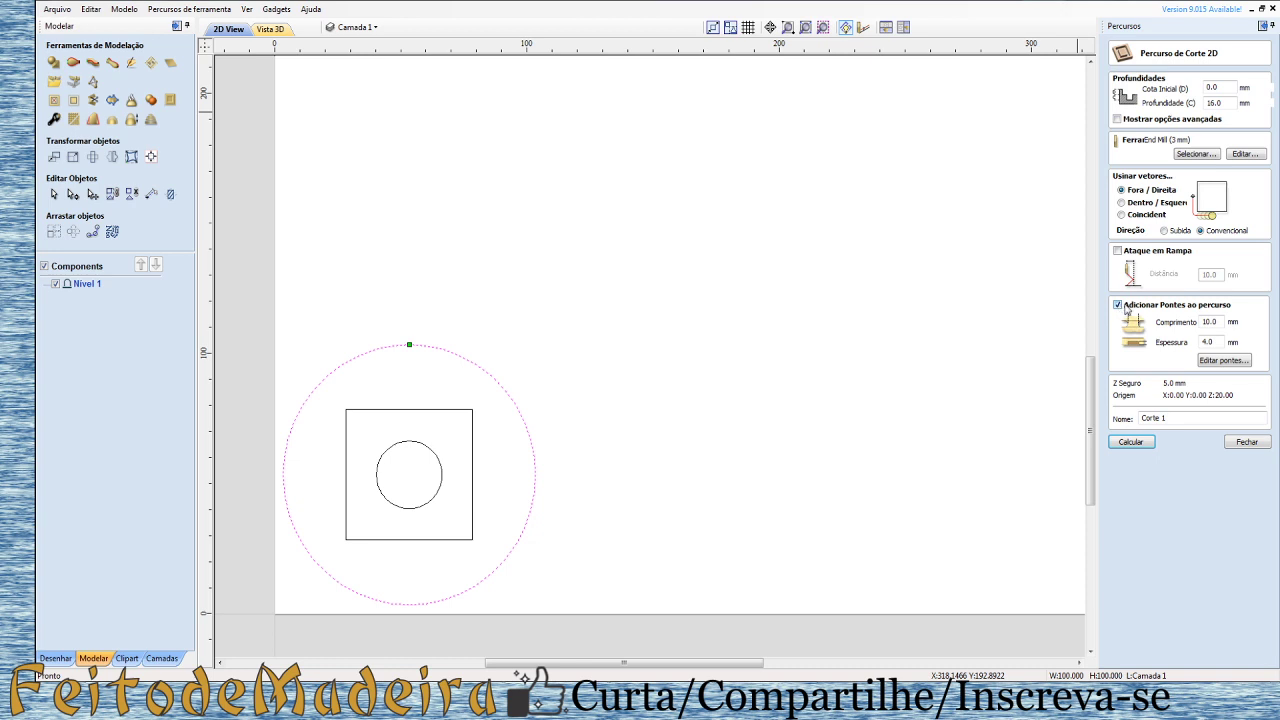
pyautogui.click(1220, 366)
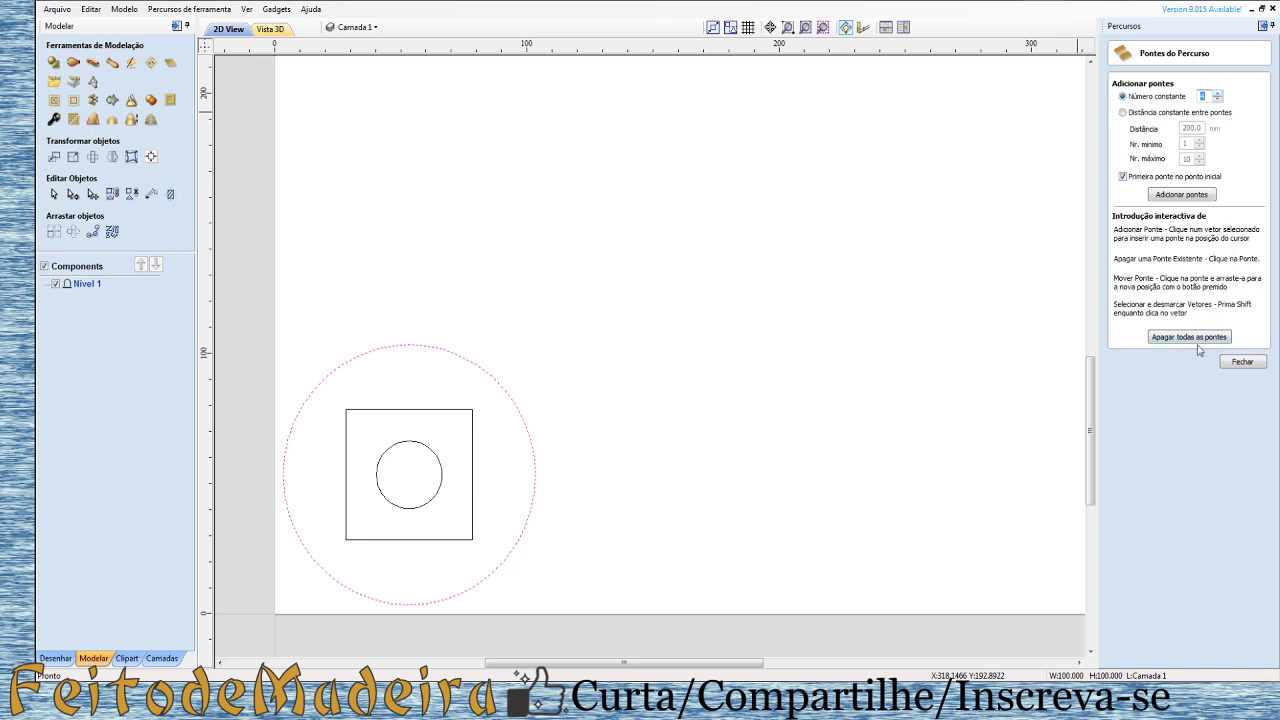
# Add four constant tabs around the outer circle, moving the right tab to the lower right.
pyautogui.click(1180, 195)
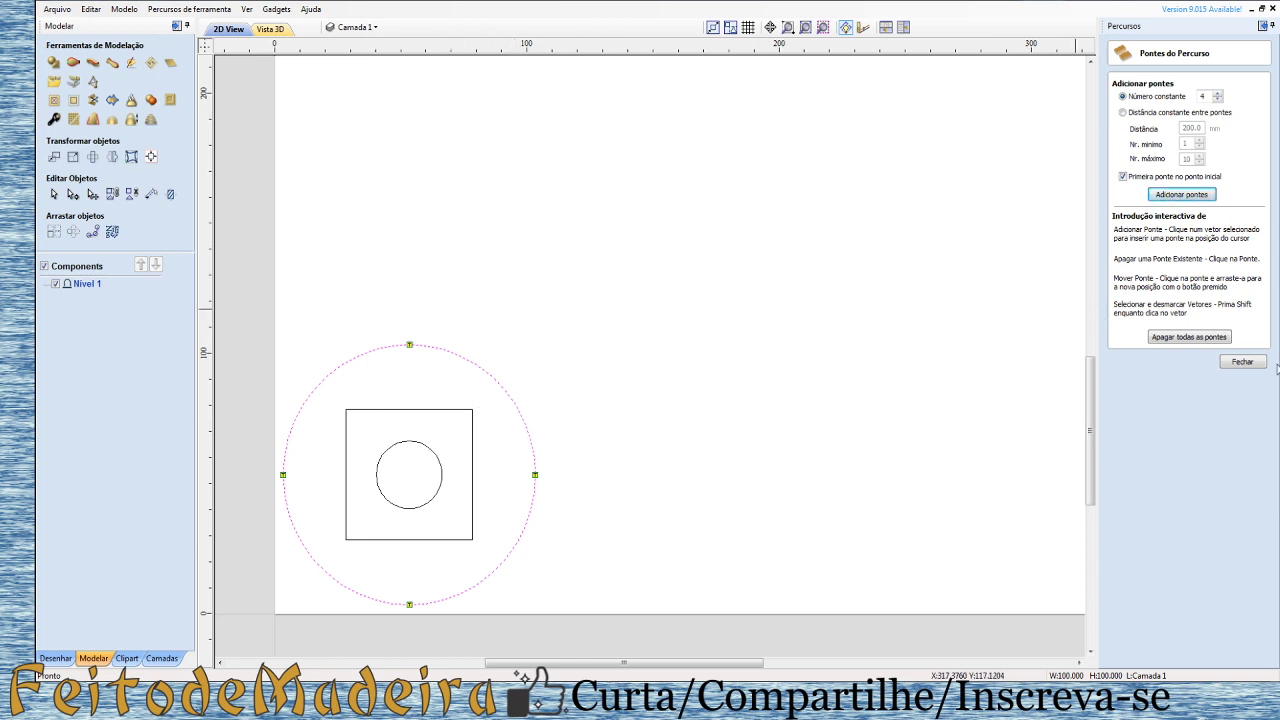
pyautogui.click(1242, 363)
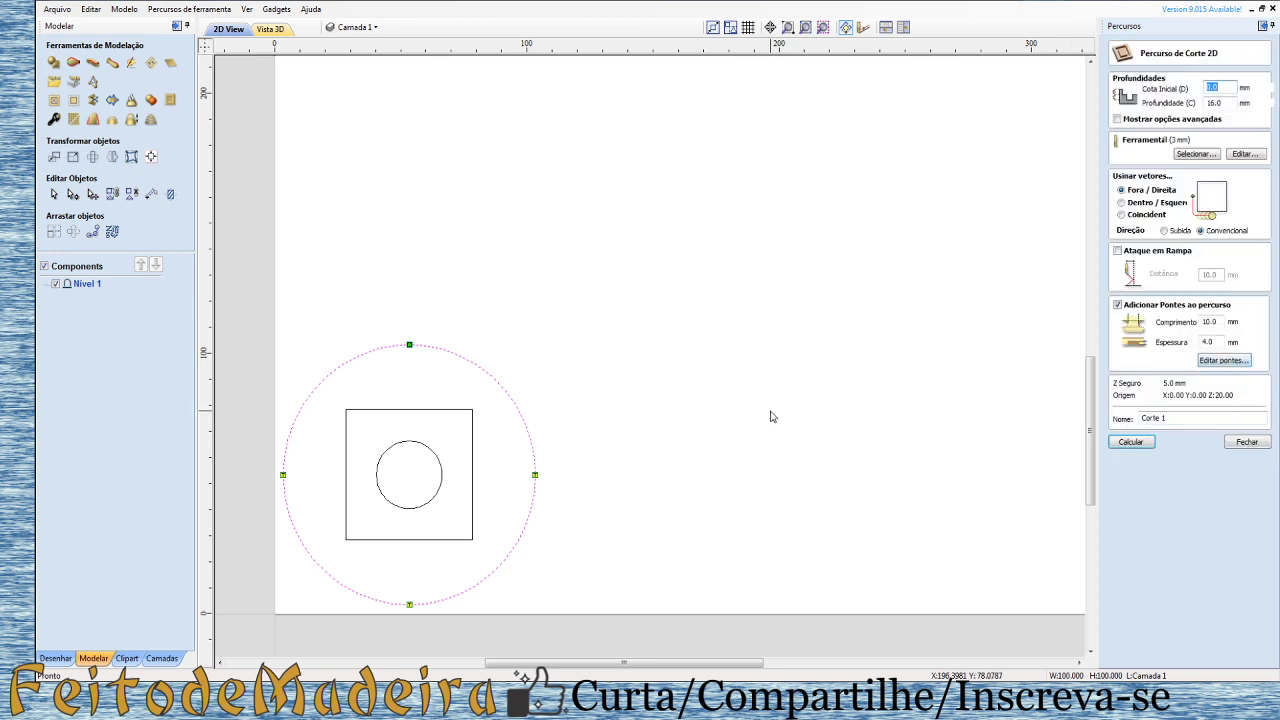
pyautogui.click(1224, 360)
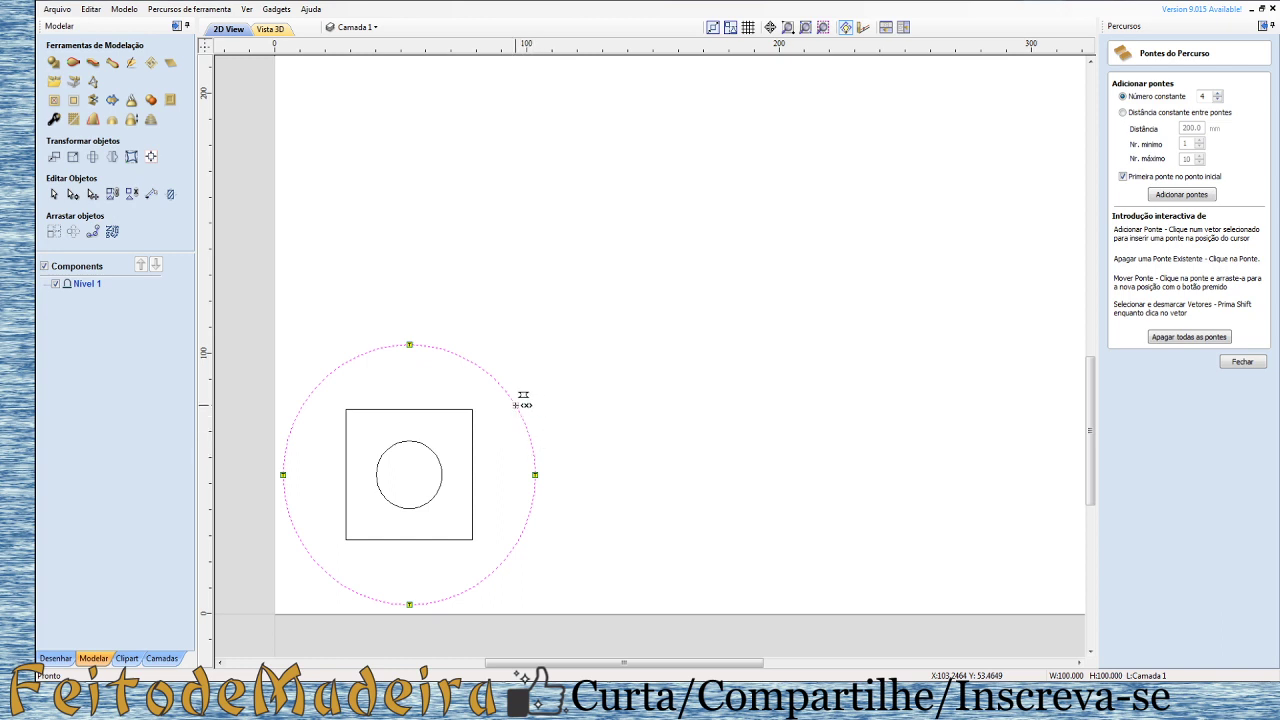
pyautogui.moveTo(535, 474); pyautogui.dragTo(517, 405)
pyautogui.click(480, 584)
pyautogui.moveTo(474, 587); pyautogui.dragTo(535, 474)
pyautogui.moveTo(557, 513); pyautogui.dragTo(531, 515)
pyautogui.click(1240, 365)
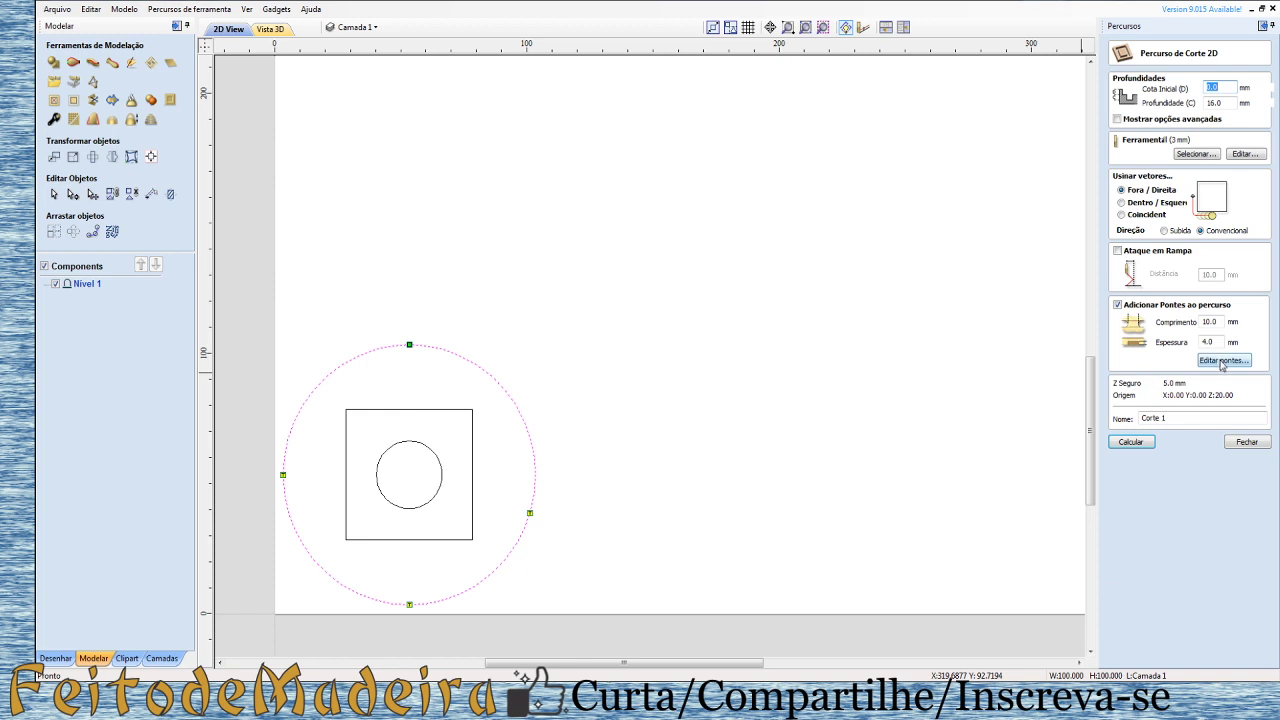
# Turn on 3D tabs in the advanced options and rename the toolpath from Corte 1 to 'externo'.
pyautogui.click(1117, 119)
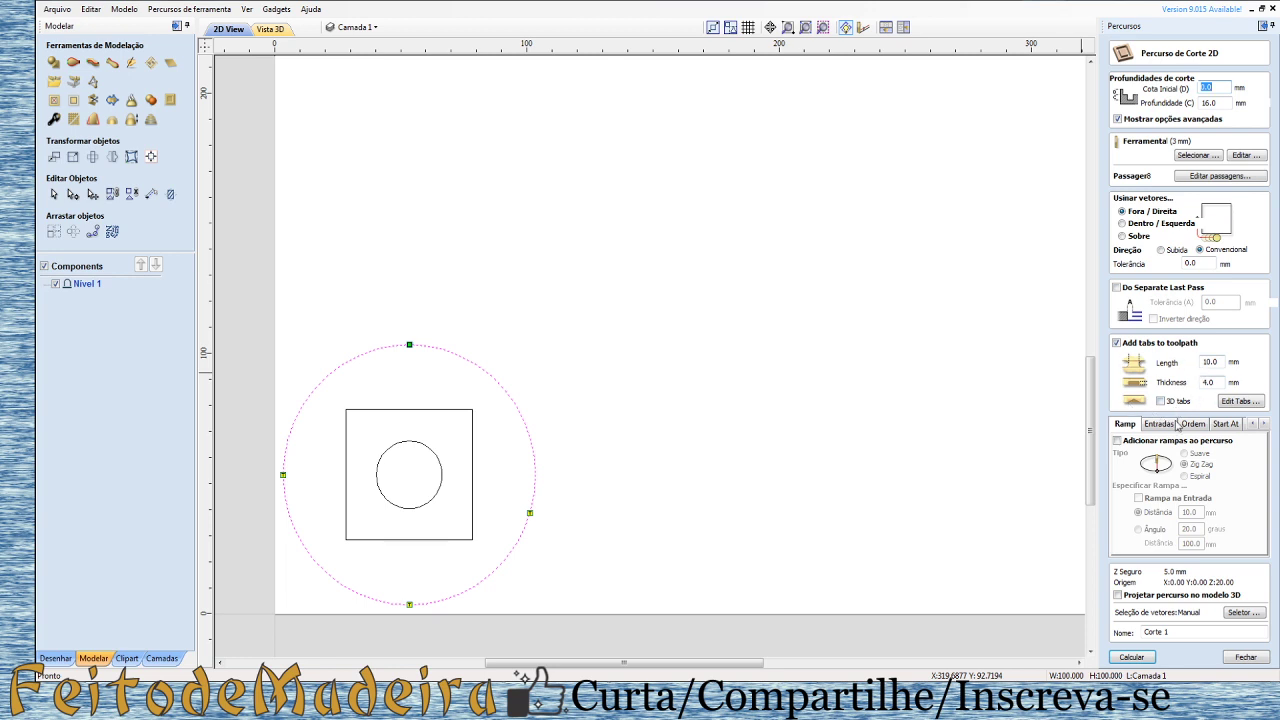
pyautogui.click(1160, 401)
pyautogui.click(1161, 401)
pyautogui.moveTo(1172, 632); pyautogui.dragTo(1097, 638)
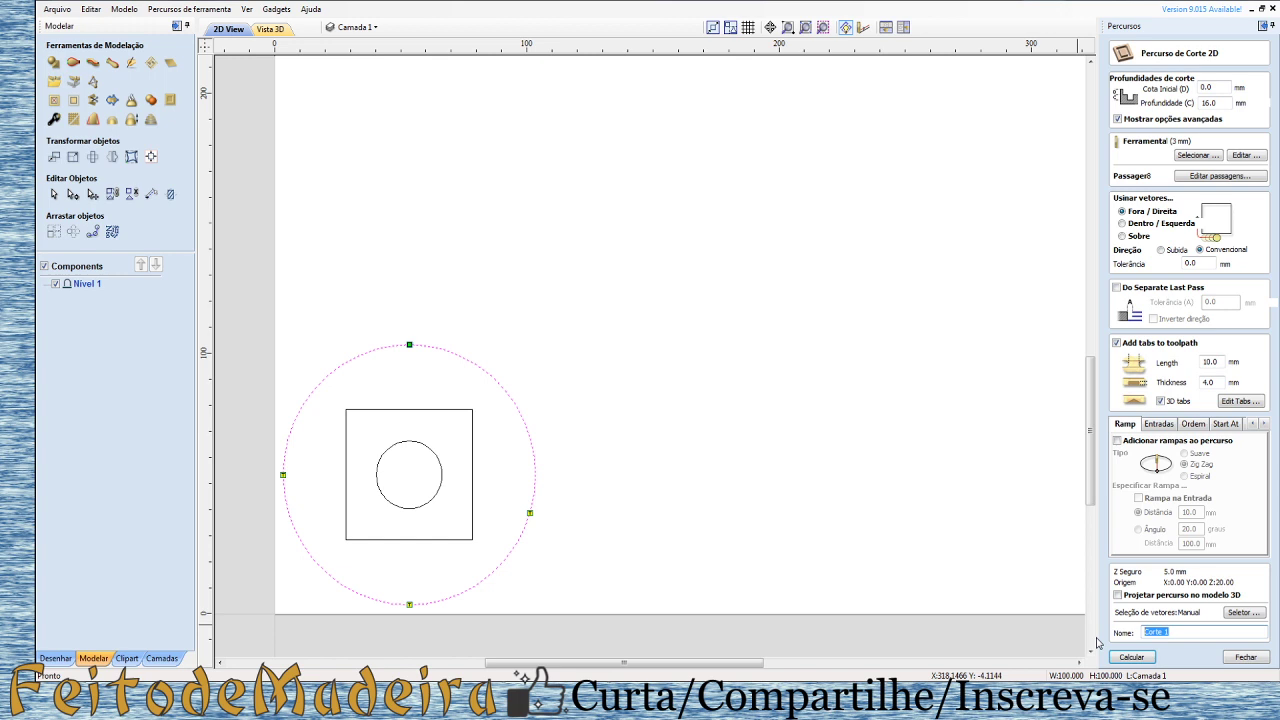
pyautogui.write('ec')
# Calculate externo and play its simulation, orbiting and zooming to inspect the tabbed disc.
pyautogui.click(1122, 656)
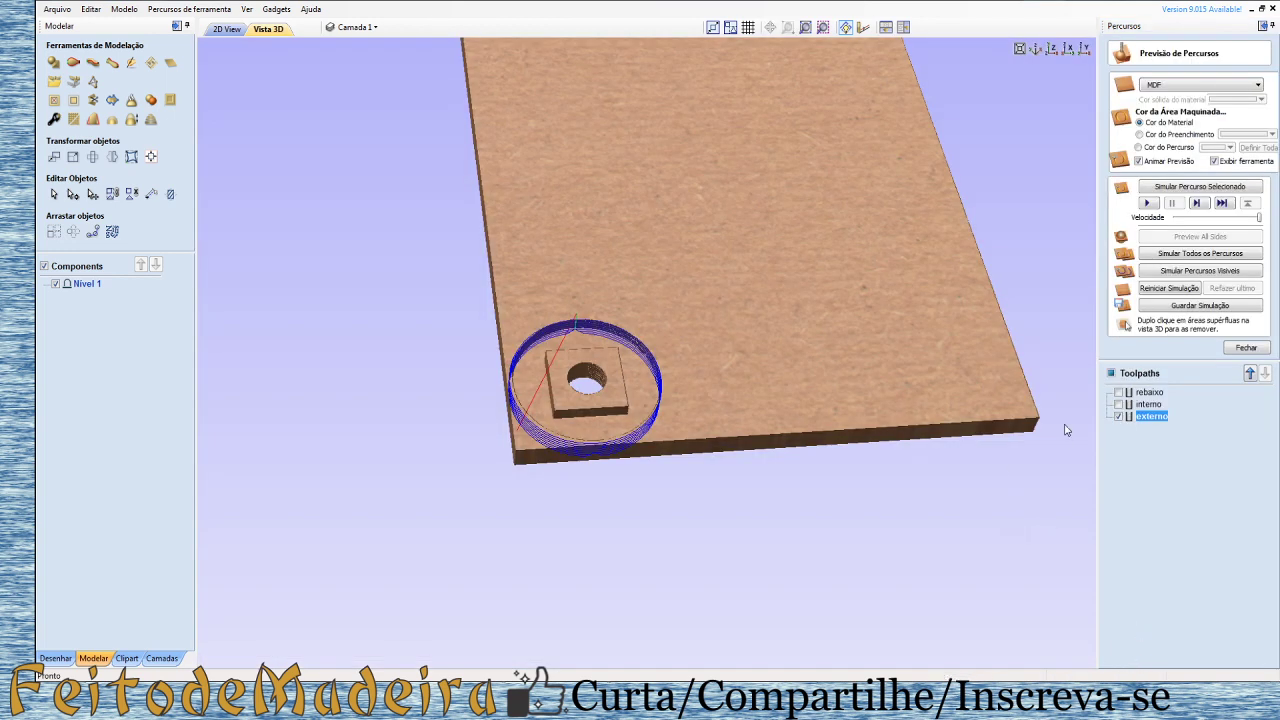
pyautogui.click(1148, 203)
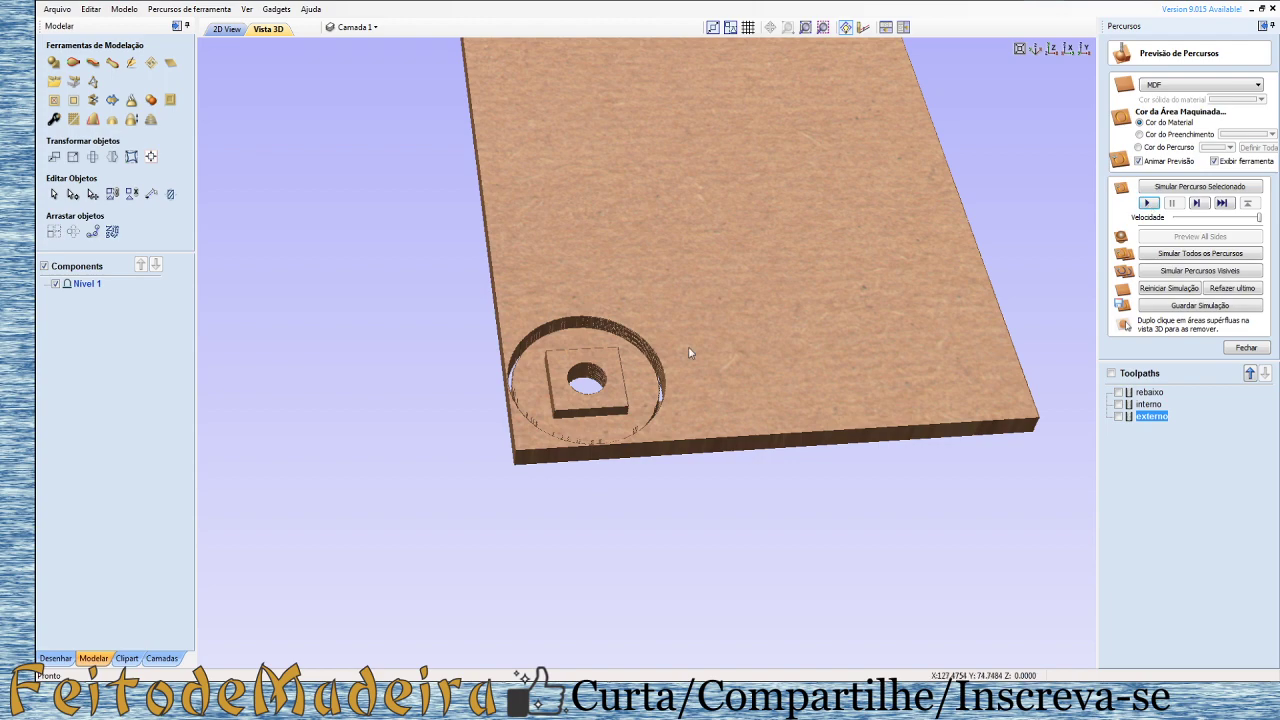
pyautogui.moveTo(657, 451)
pyautogui.mouseDown()
pyautogui.moveTo(434, 543)
pyautogui.moveTo(471, 480)
pyautogui.moveTo(580, 566)
pyautogui.moveTo(651, 446)
pyautogui.mouseUp()
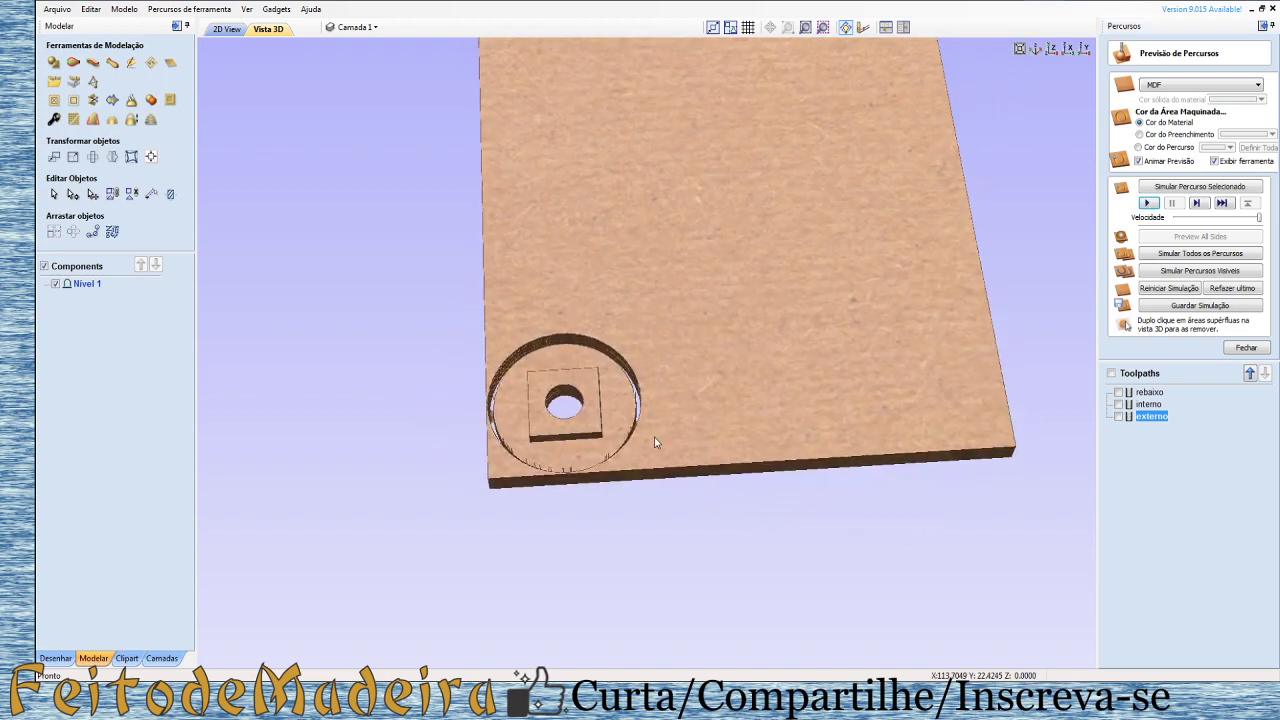
pyautogui.scroll(2, 641, 452)
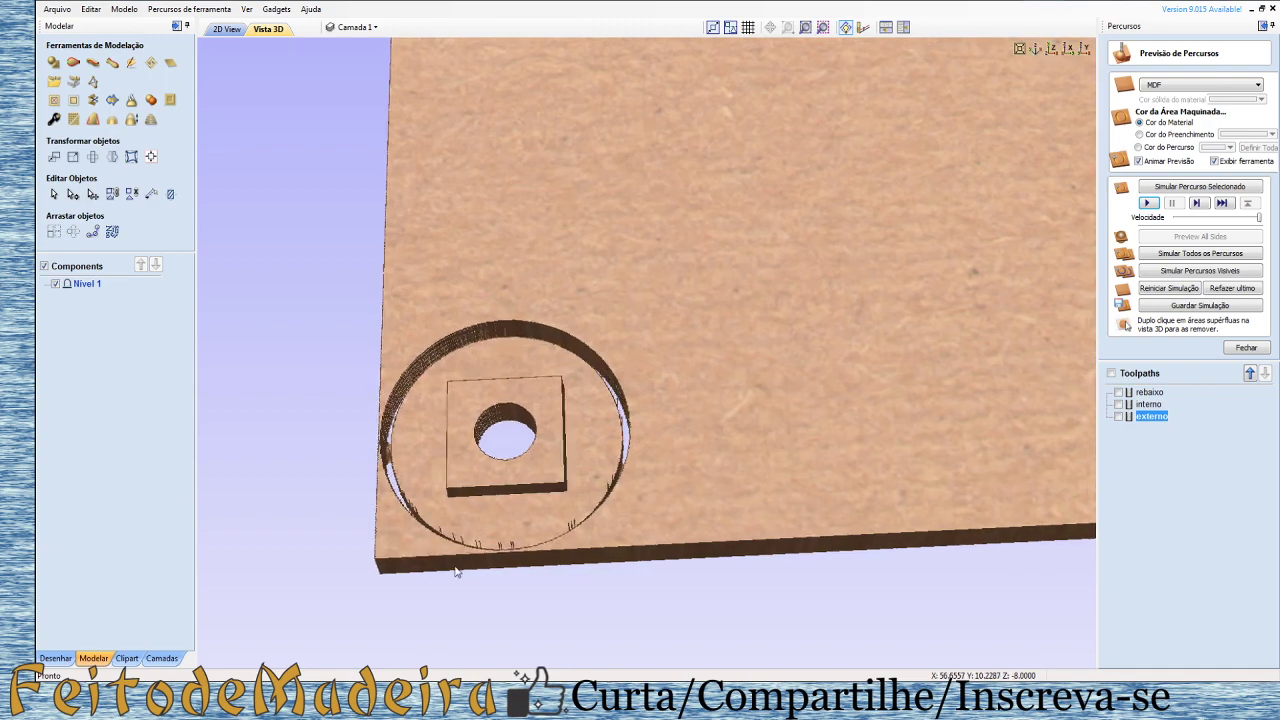
pyautogui.moveTo(526, 531)
pyautogui.mouseDown()
pyautogui.moveTo(434, 634)
pyautogui.moveTo(519, 497)
pyautogui.mouseUp()
pyautogui.moveTo(519, 497)
pyautogui.mouseDown()
pyautogui.moveTo(623, 583)
pyautogui.moveTo(556, 585)
pyautogui.mouseUp()
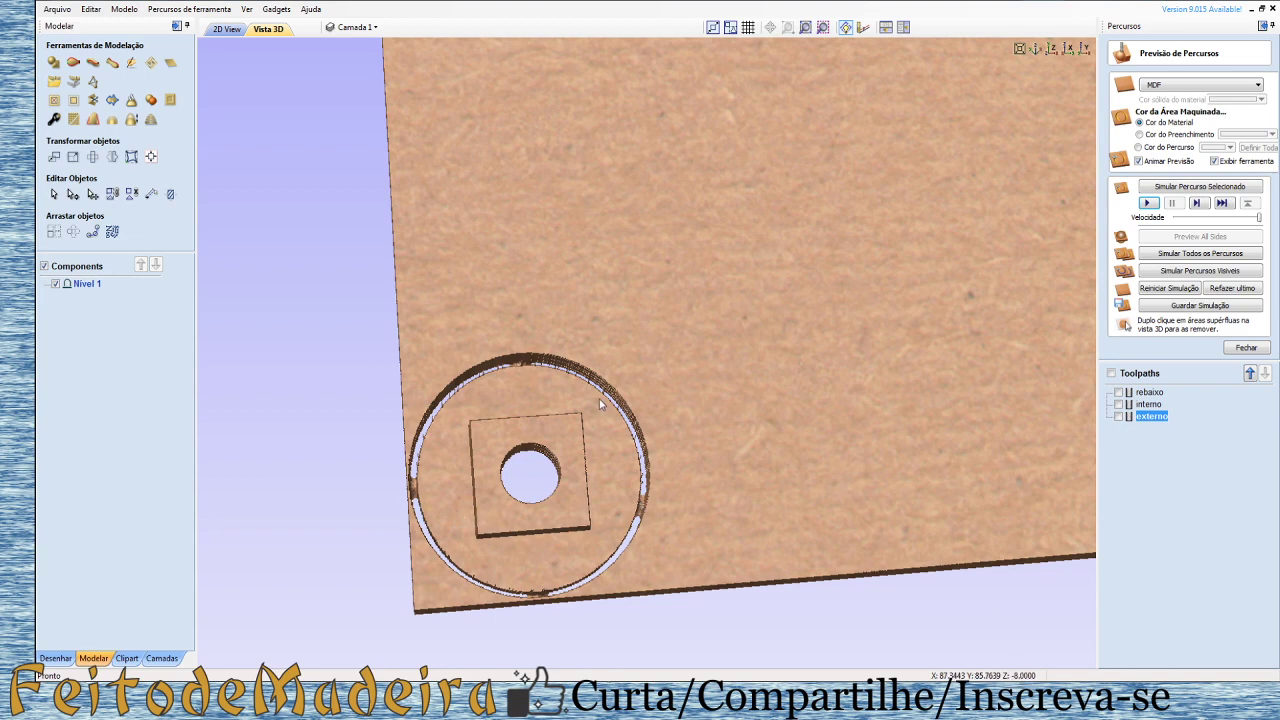
pyautogui.doubleClick(906, 317)
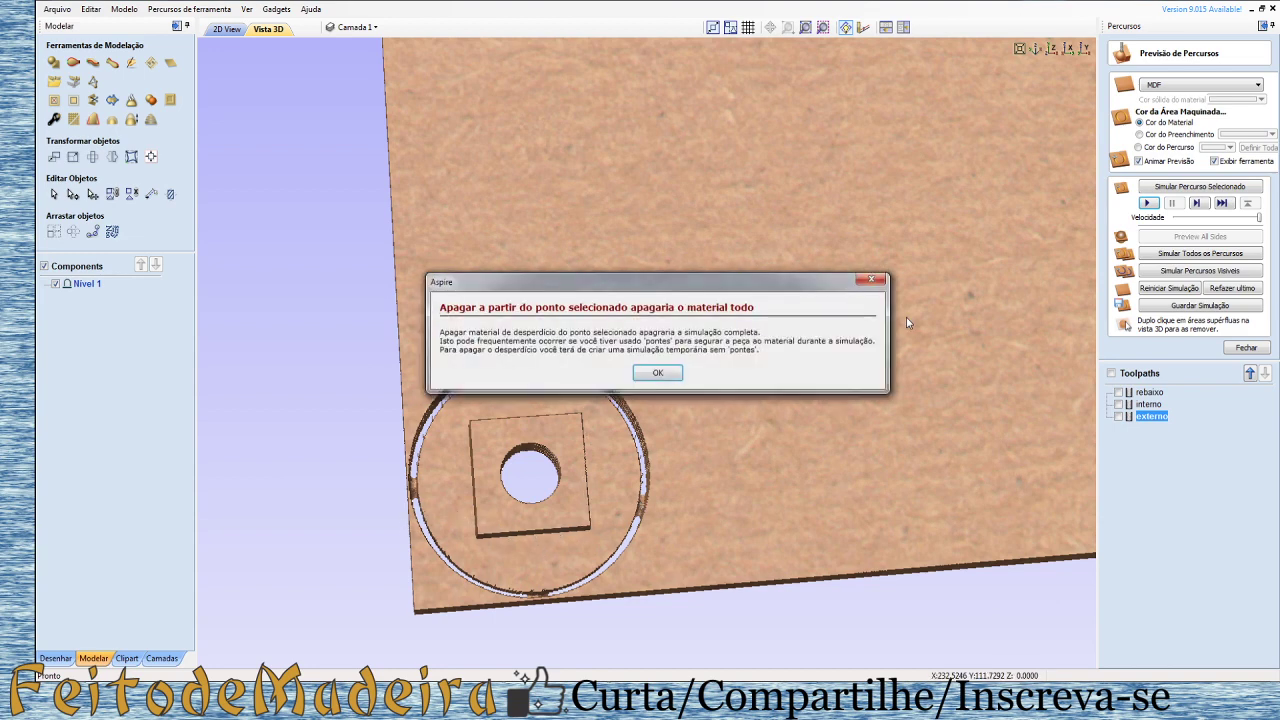
pyautogui.click(675, 377)
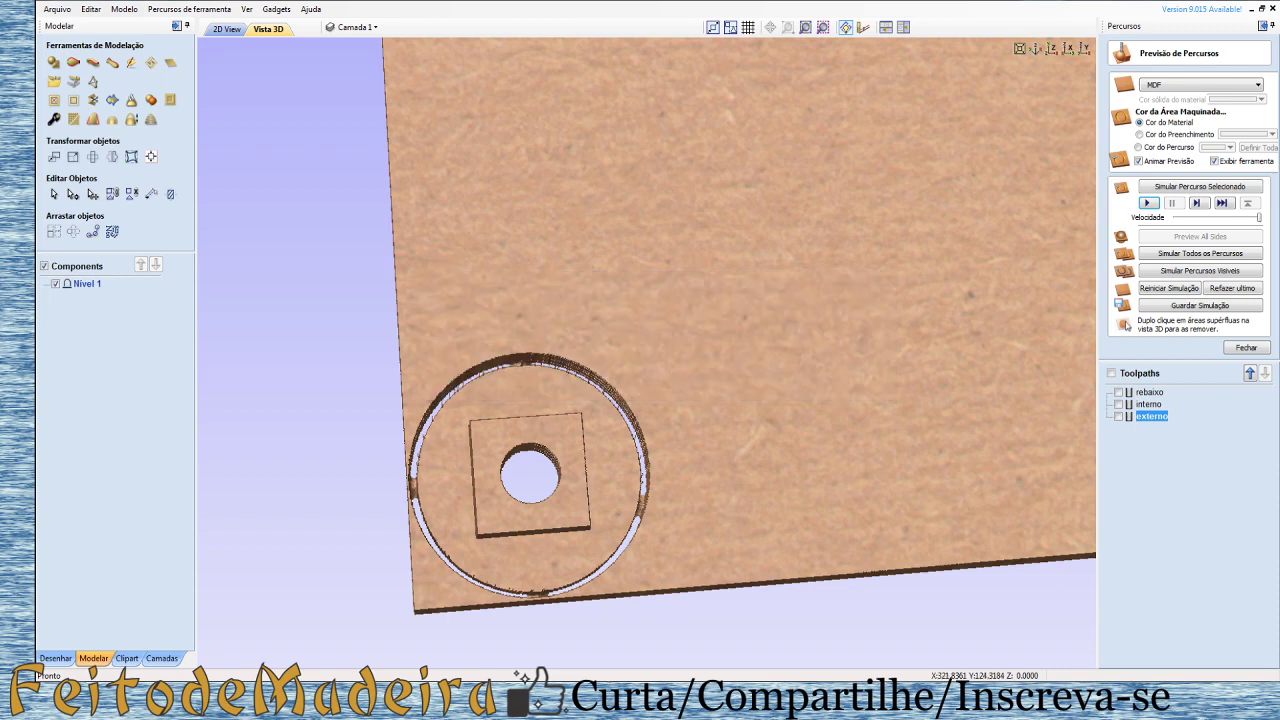
# Recalculate externo without tabs, simulate it, and remove the waste to view the freed disc.
pyautogui.doubleClick(1144, 418)
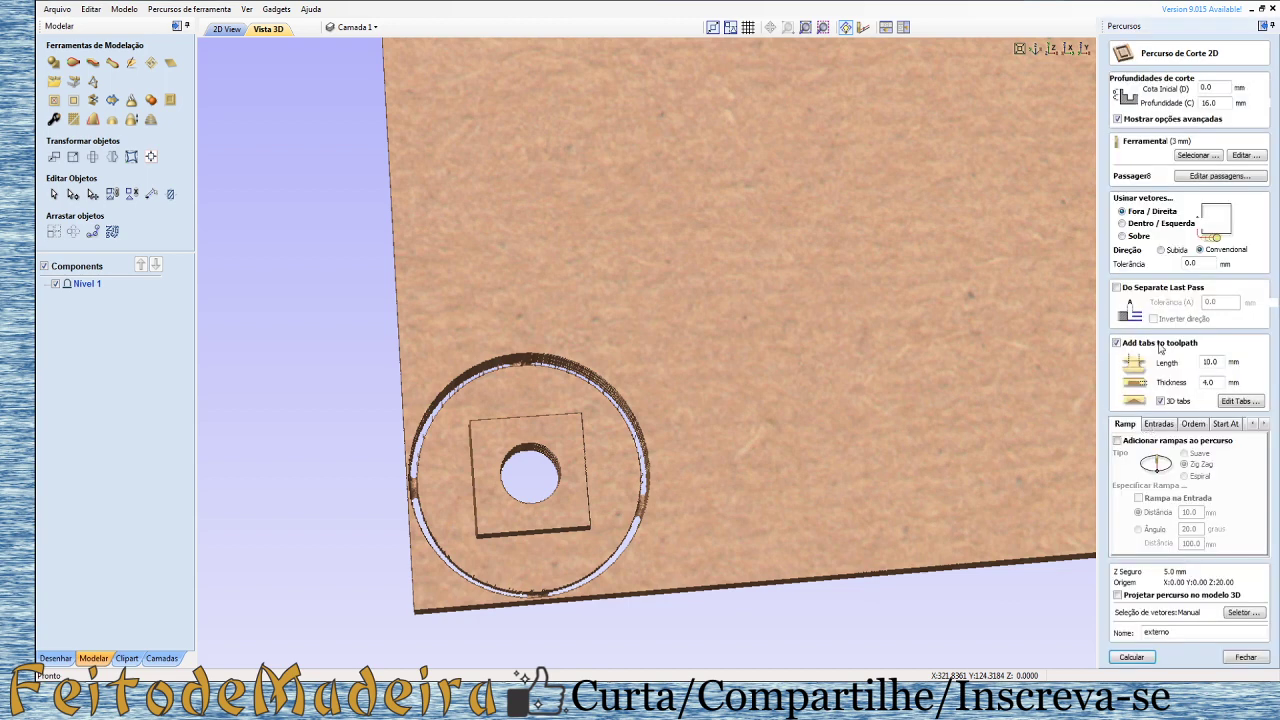
pyautogui.click(1116, 343)
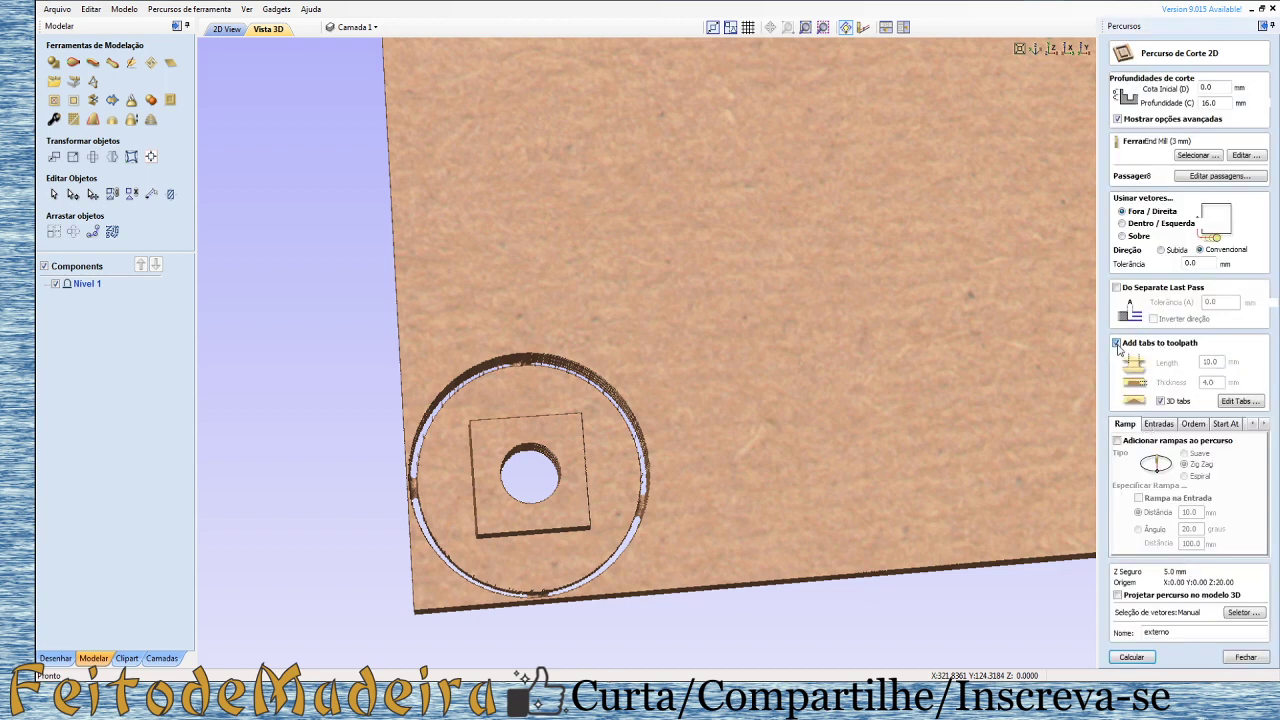
pyautogui.click(1131, 657)
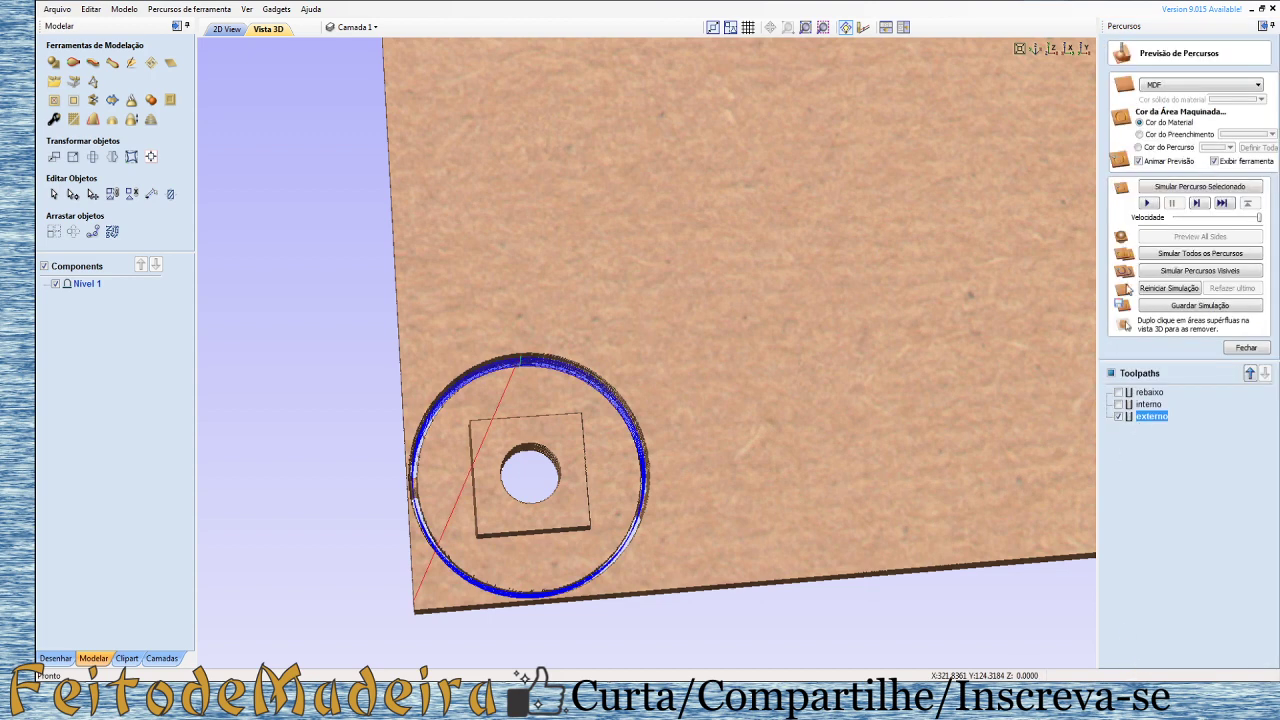
pyautogui.click(1148, 203)
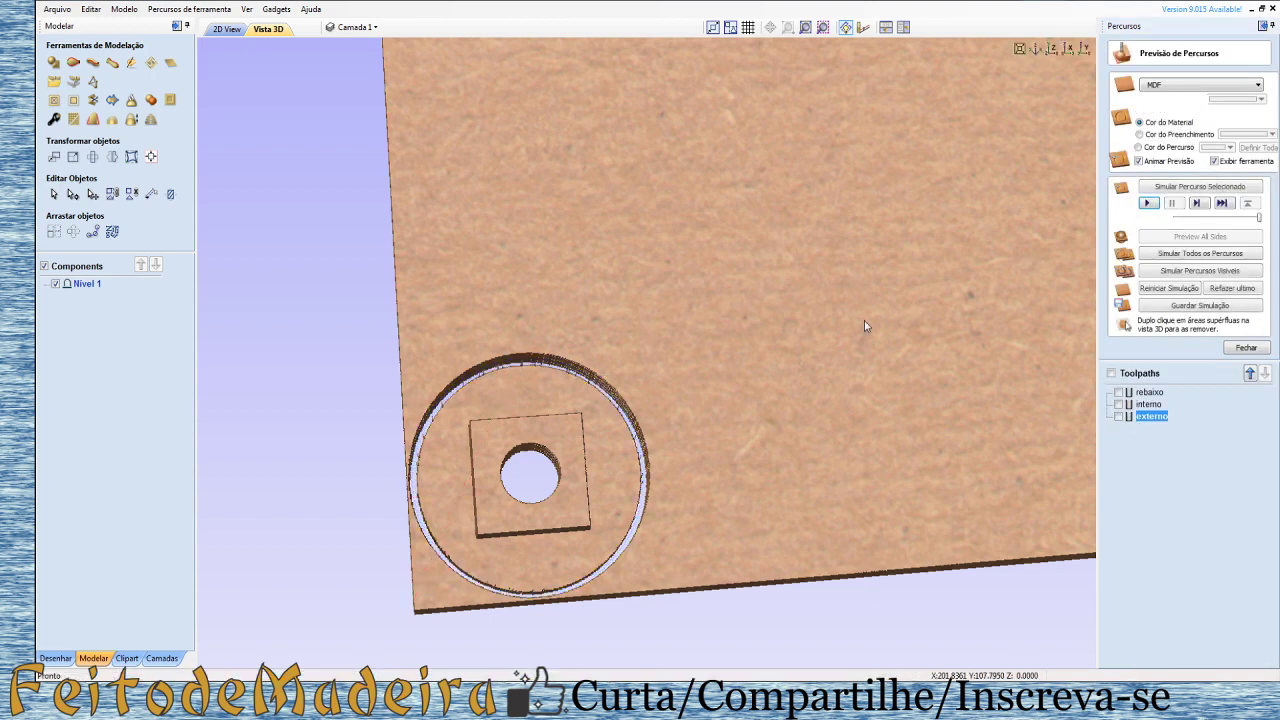
pyautogui.doubleClick(711, 370)
pyautogui.moveTo(711, 371)
pyautogui.mouseDown()
pyautogui.moveTo(661, 332)
pyautogui.moveTo(577, 328)
pyautogui.moveTo(568, 361)
pyautogui.moveTo(581, 303)
pyautogui.mouseUp()
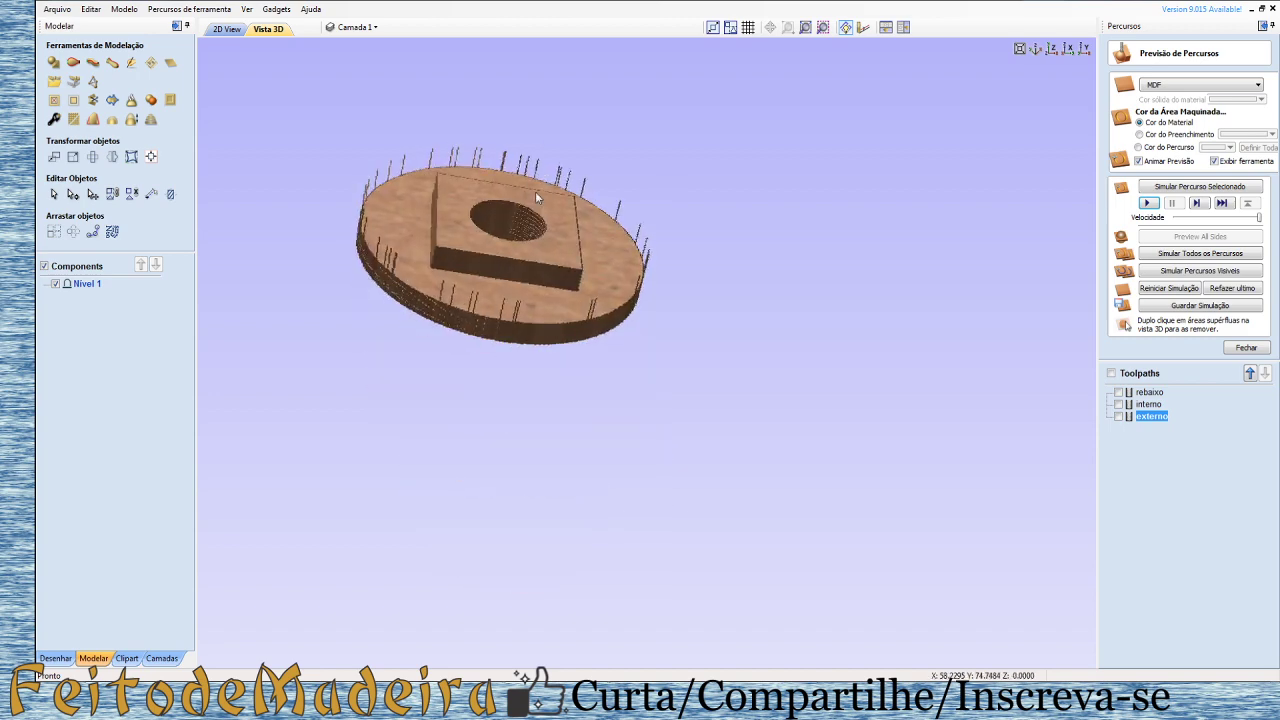
# Orbit, pan and zoom around the cut disc to check its side wall, then close the preview.
pyautogui.moveTo(478, 257)
pyautogui.mouseDown()
pyautogui.moveTo(590, 315)
pyautogui.moveTo(477, 406)
pyautogui.moveTo(633, 541)
pyautogui.moveTo(544, 594)
pyautogui.mouseUp()
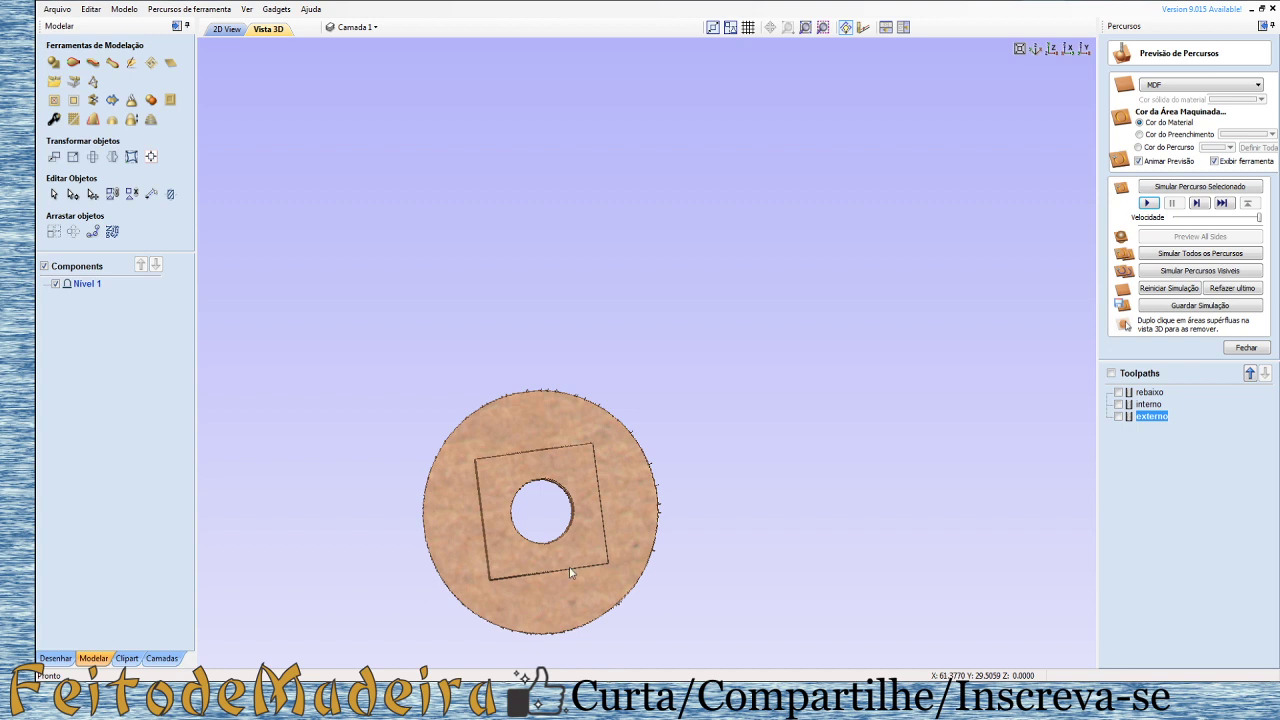
pyautogui.scroll(2, 565, 575)
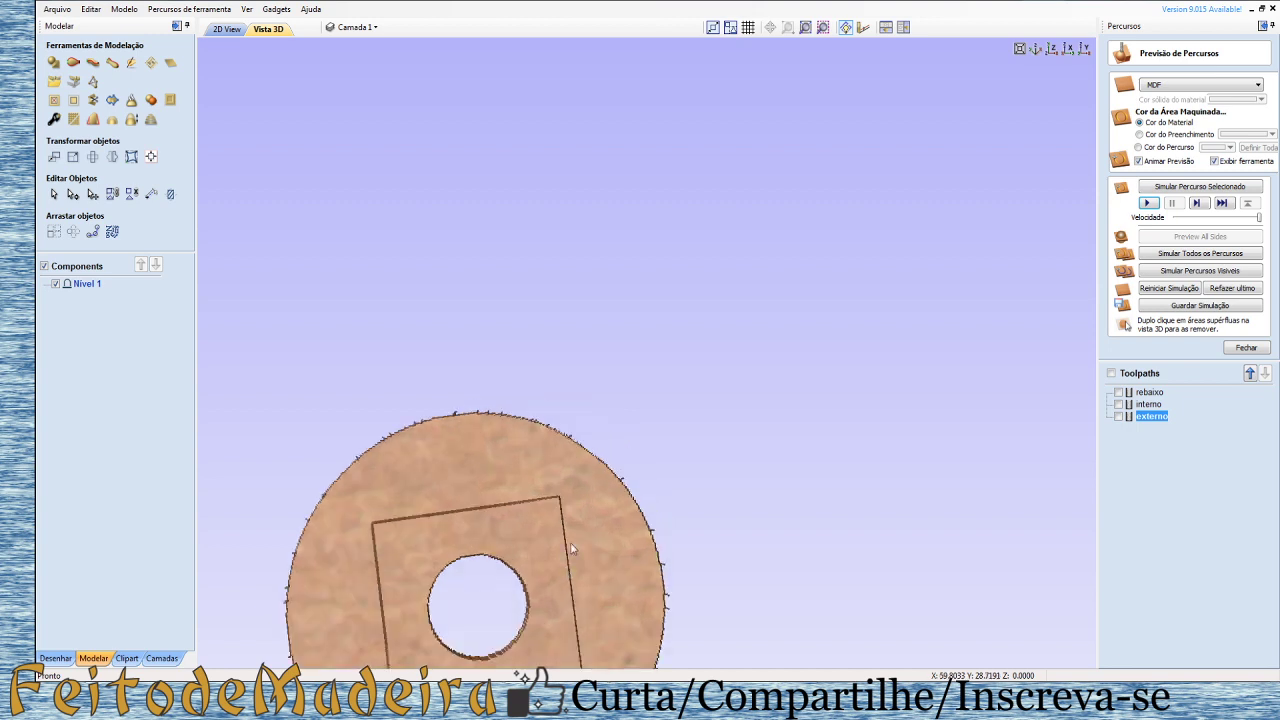
pyautogui.moveTo(570, 548)
pyautogui.mouseDown(button='middle')
pyautogui.moveTo(580, 320)
pyautogui.moveTo(658, 327)
pyautogui.mouseUp(button='middle')
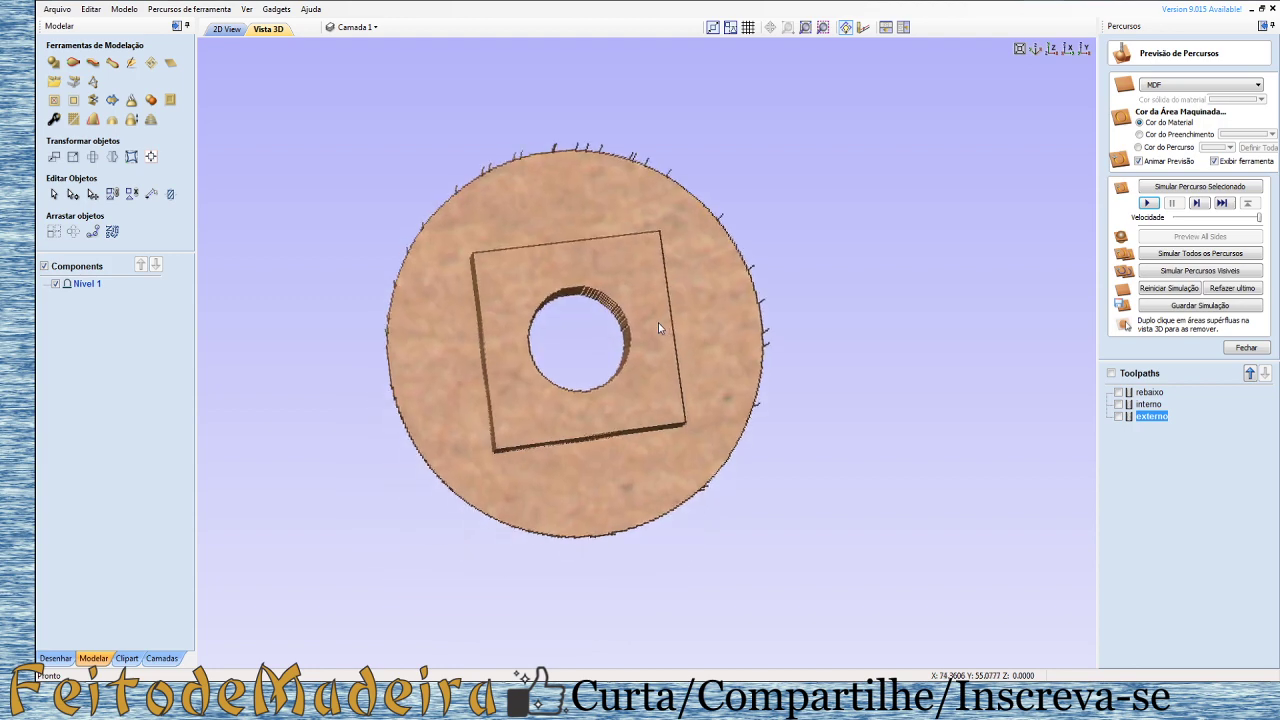
pyautogui.moveTo(713, 448)
pyautogui.mouseDown()
pyautogui.moveTo(706, 342)
pyautogui.moveTo(614, 409)
pyautogui.mouseUp()
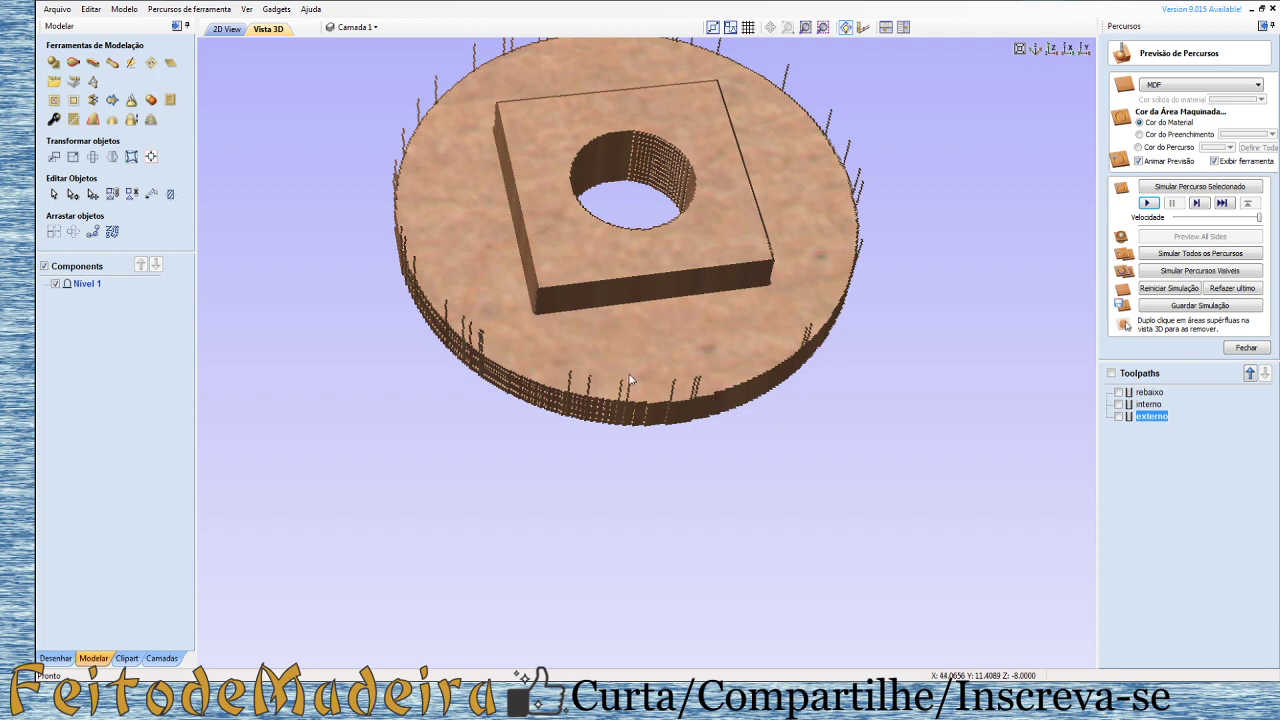
pyautogui.moveTo(747, 341)
pyautogui.mouseDown()
pyautogui.moveTo(520, 543)
pyautogui.moveTo(457, 251)
pyautogui.moveTo(510, 335)
pyautogui.moveTo(597, 429)
pyautogui.moveTo(605, 364)
pyautogui.mouseUp()
pyautogui.scroll(-2, 605, 364)
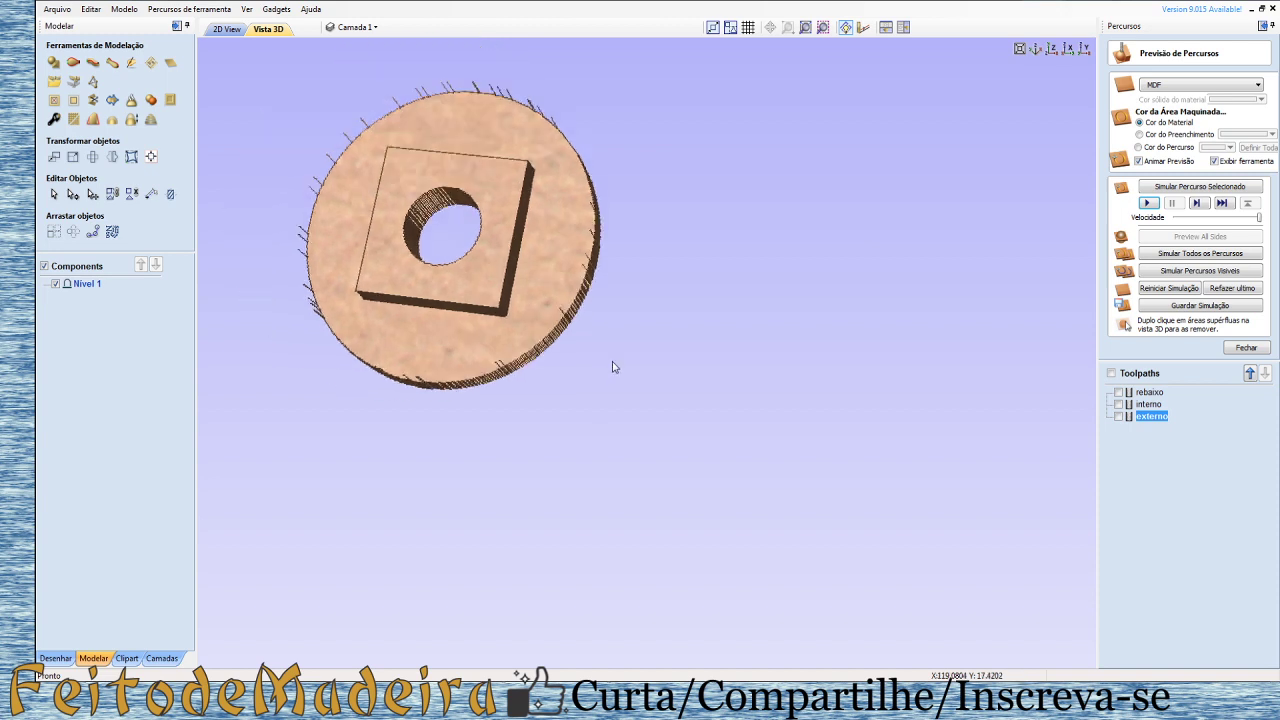
pyautogui.click(1246, 348)
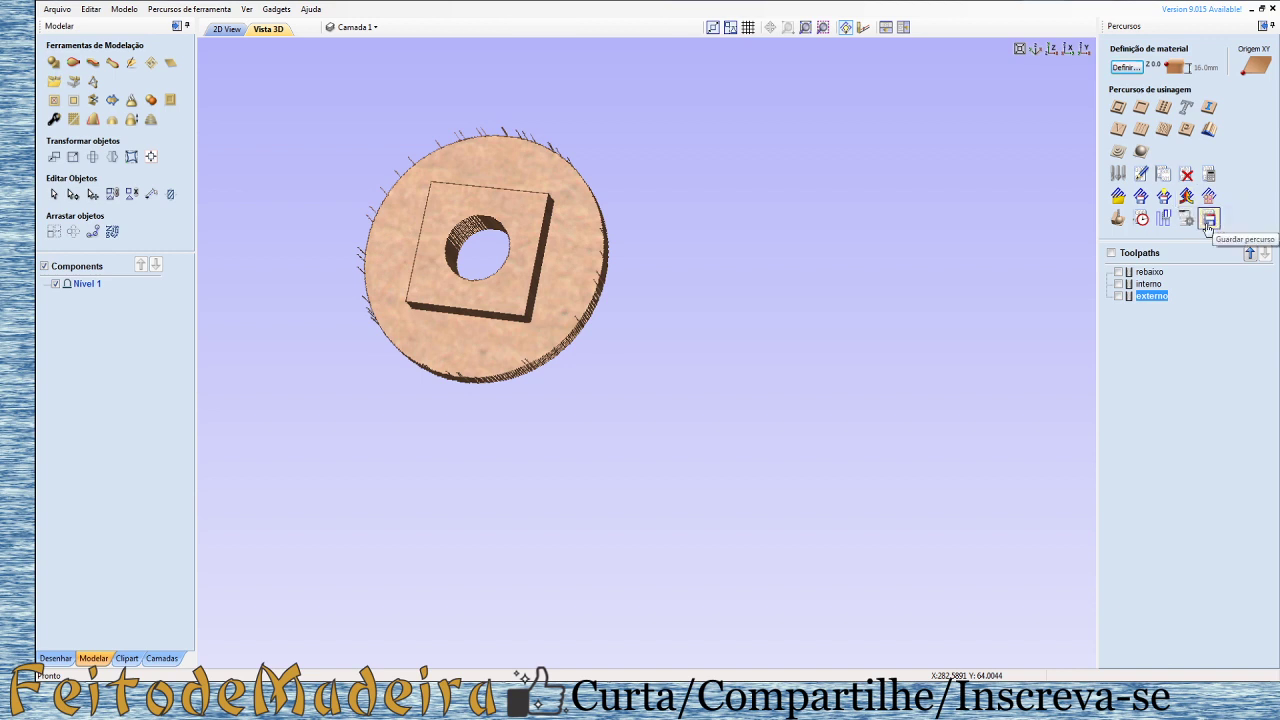
# Open toolpath saving with the G Code (mm) post-processor and tick rebaixo for saving.
pyautogui.click(1208, 220)
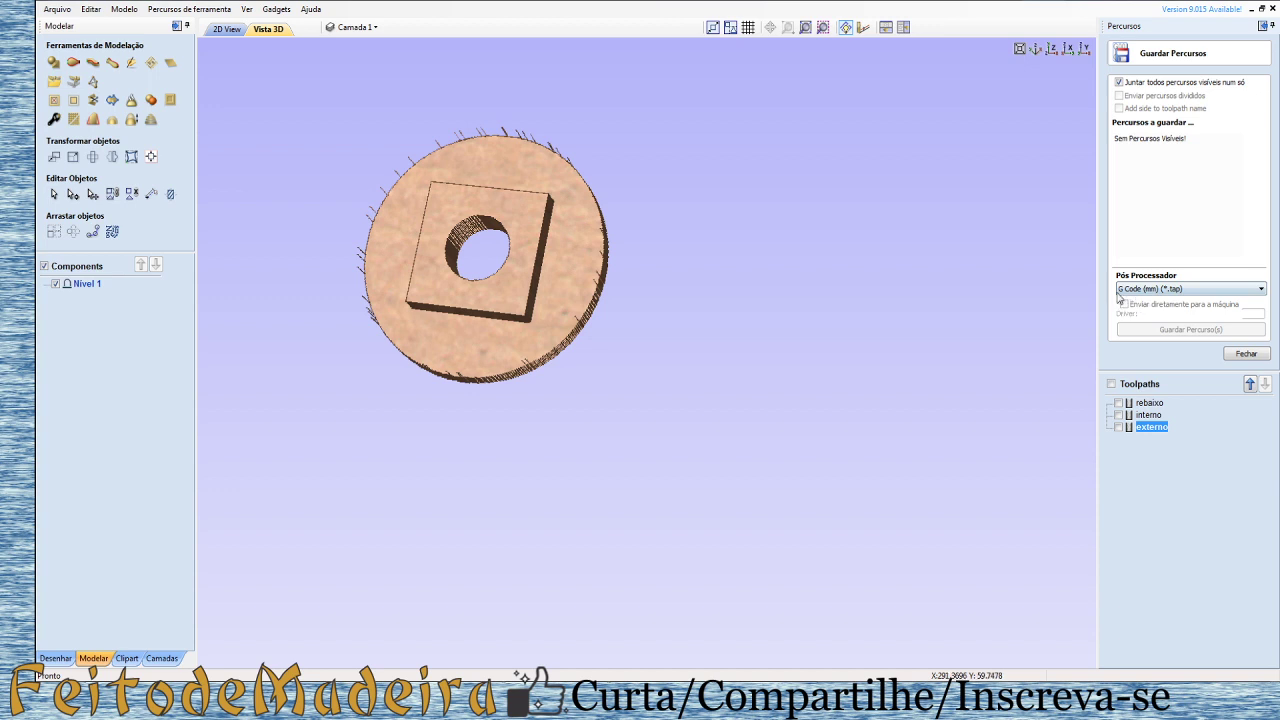
pyautogui.click(1261, 293)
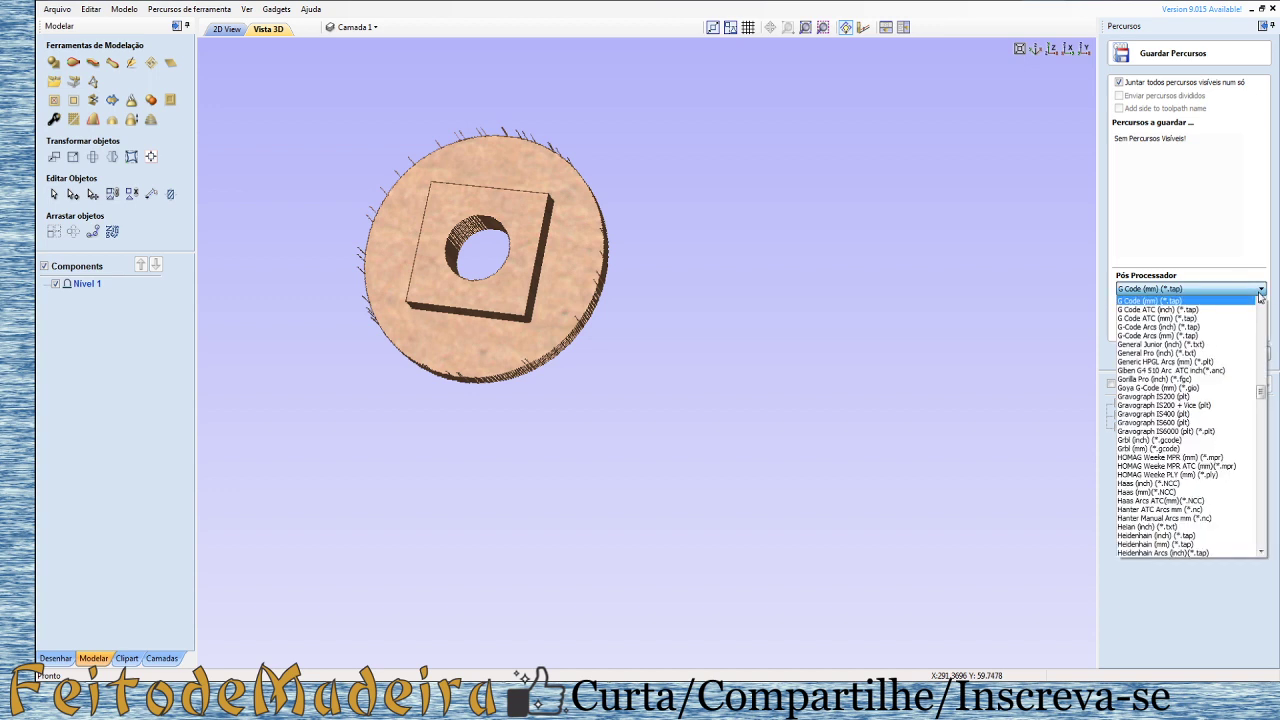
pyautogui.click(965, 259)
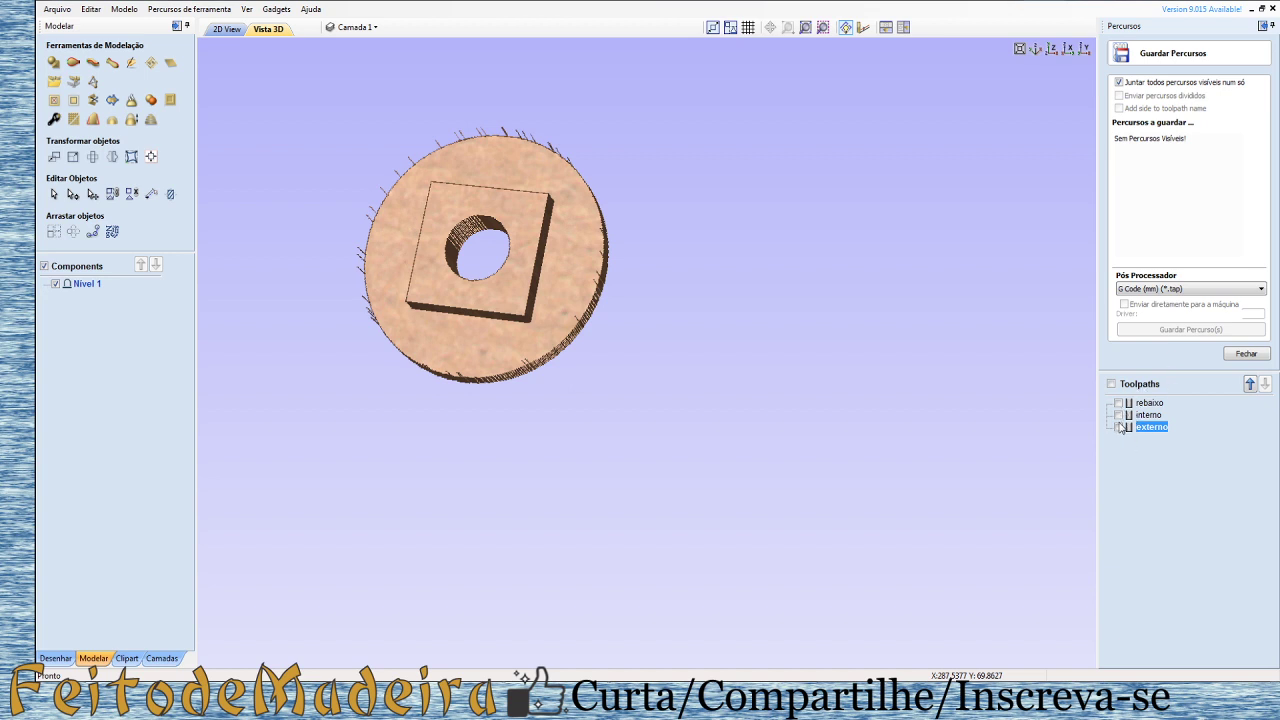
pyautogui.click(1117, 403)
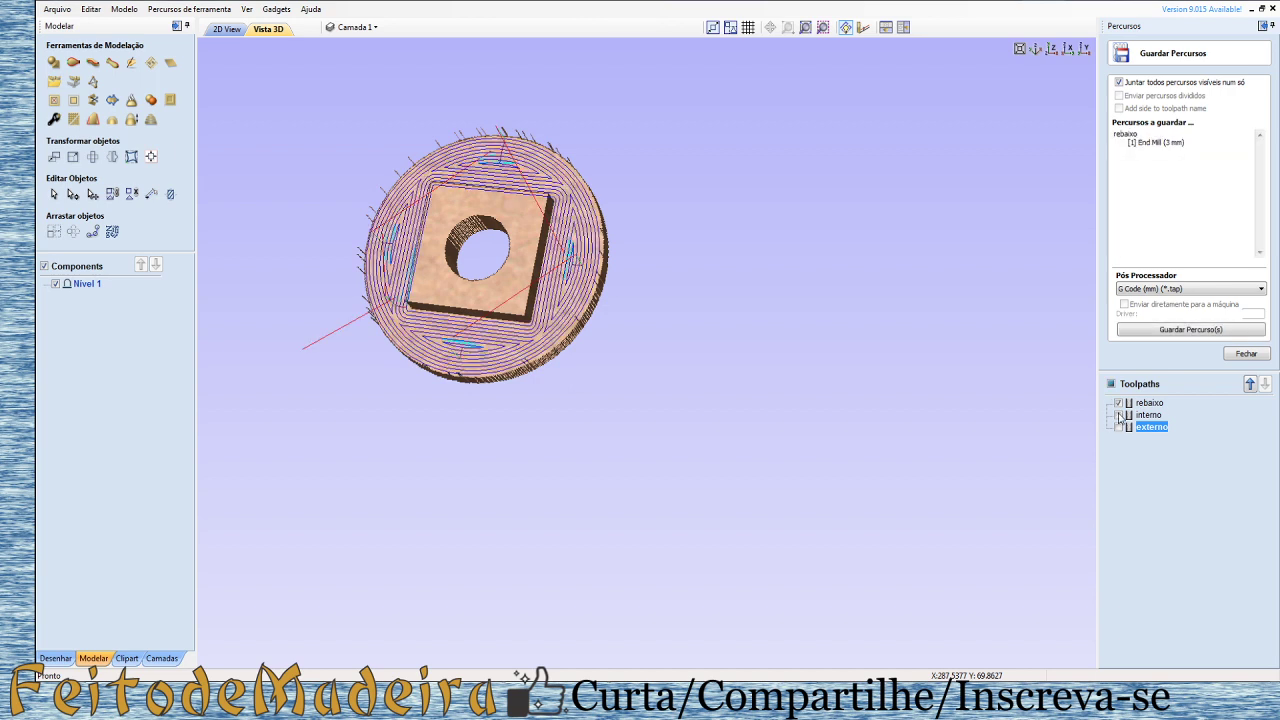
# Tick interno and externo for saving, untick both, then tick them again.
pyautogui.click(1117, 415)
pyautogui.click(1118, 427)
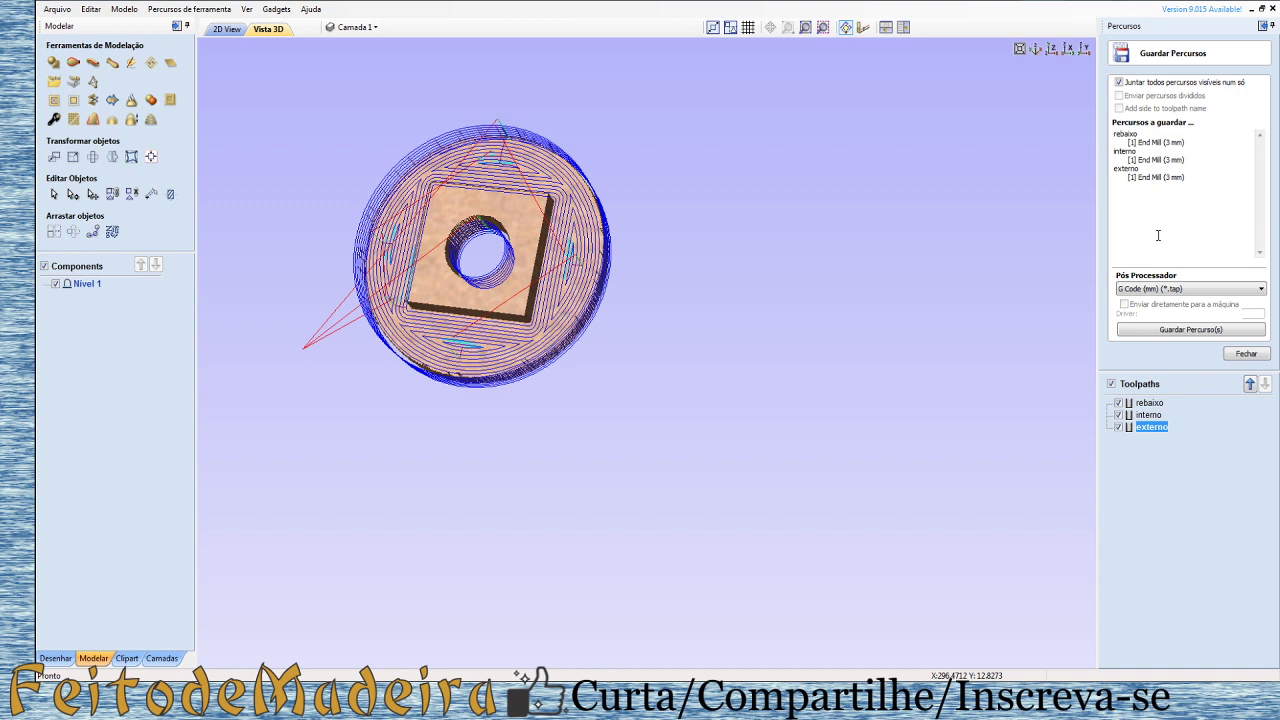
pyautogui.click(1118, 415)
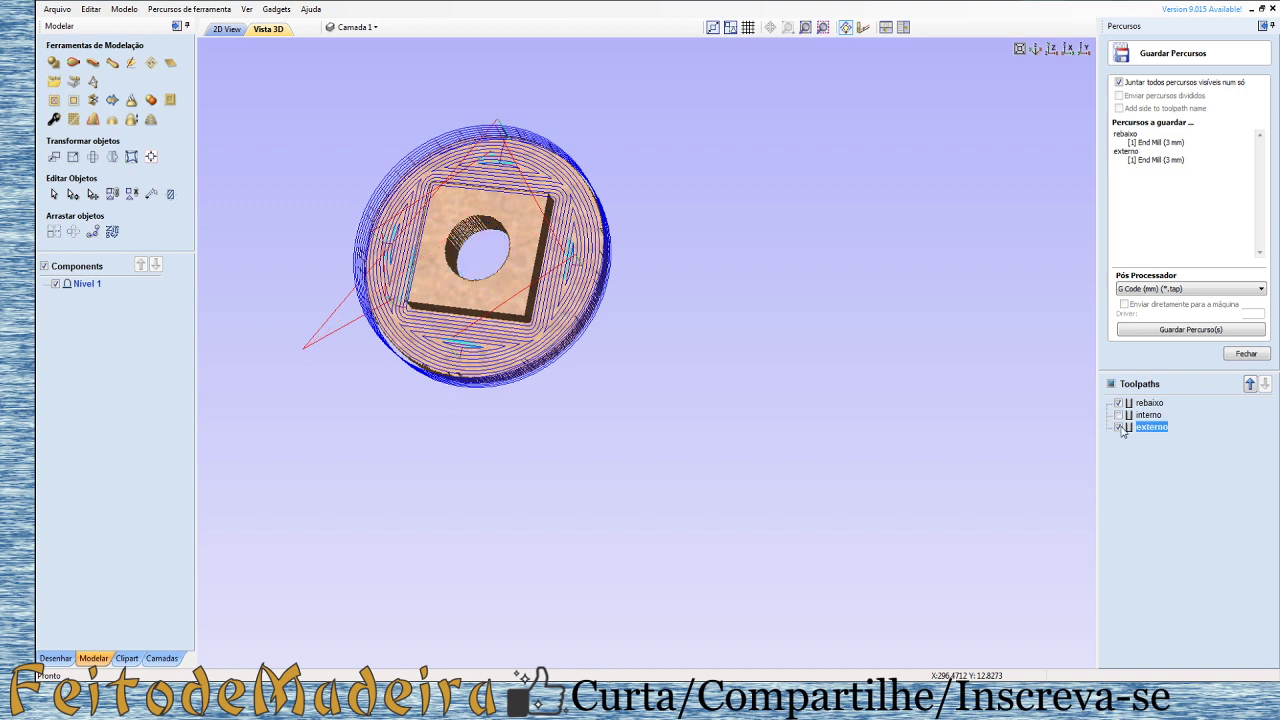
pyautogui.click(1118, 427)
pyautogui.click(1118, 427)
pyautogui.click(1118, 415)
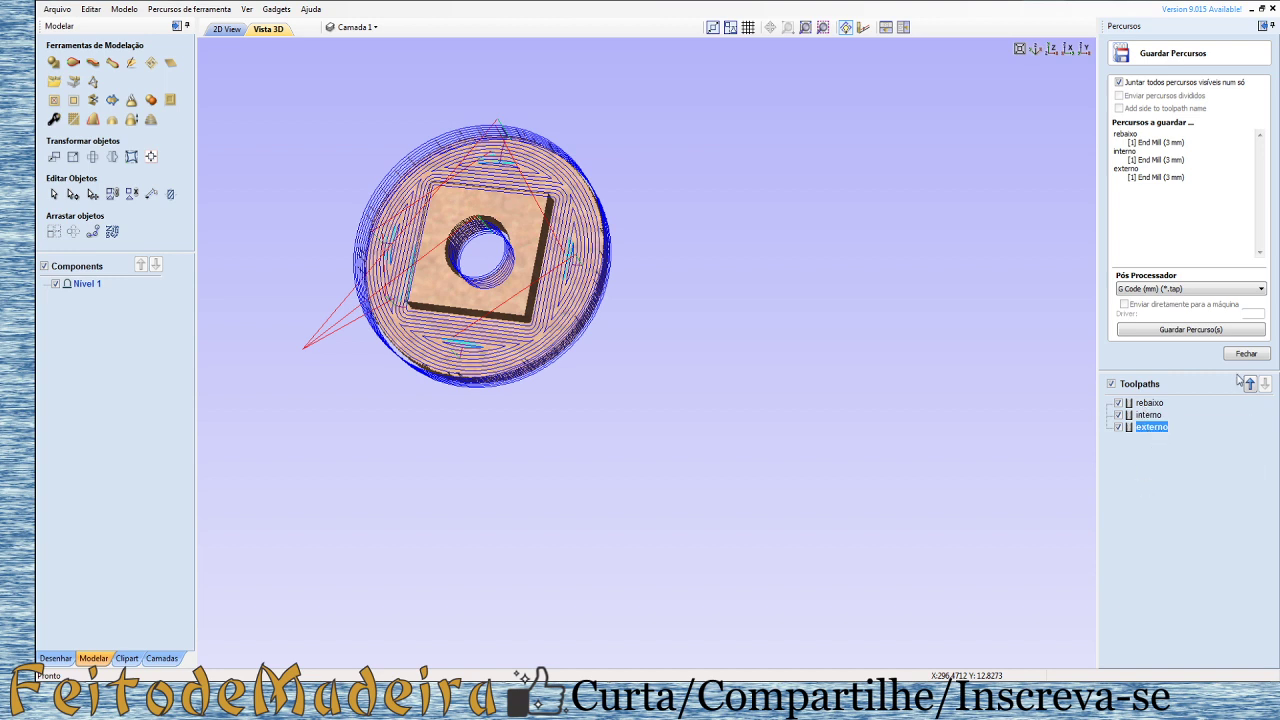
# Untick rebaixo, interno and externo so no visible toolpaths remain to save.
pyautogui.click(1118, 403)
pyautogui.click(1118, 415)
pyautogui.click(1118, 427)
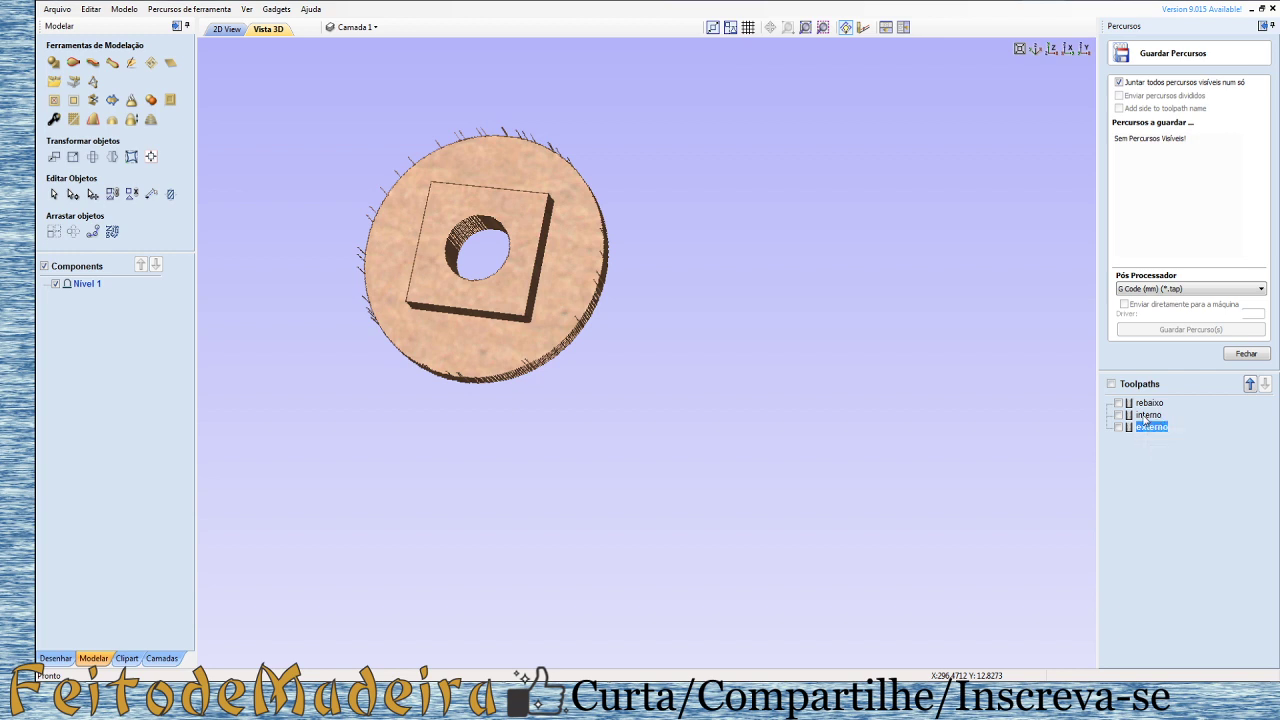
pyautogui.moveTo(1145, 416); pyautogui.dragTo(1151, 433)
pyautogui.click(1147, 415)
pyautogui.moveTo(1143, 415); pyautogui.dragTo(1150, 428)
# Re-enable tabs on the externo outer profile and recalculate it.
pyautogui.doubleClick(1150, 431)
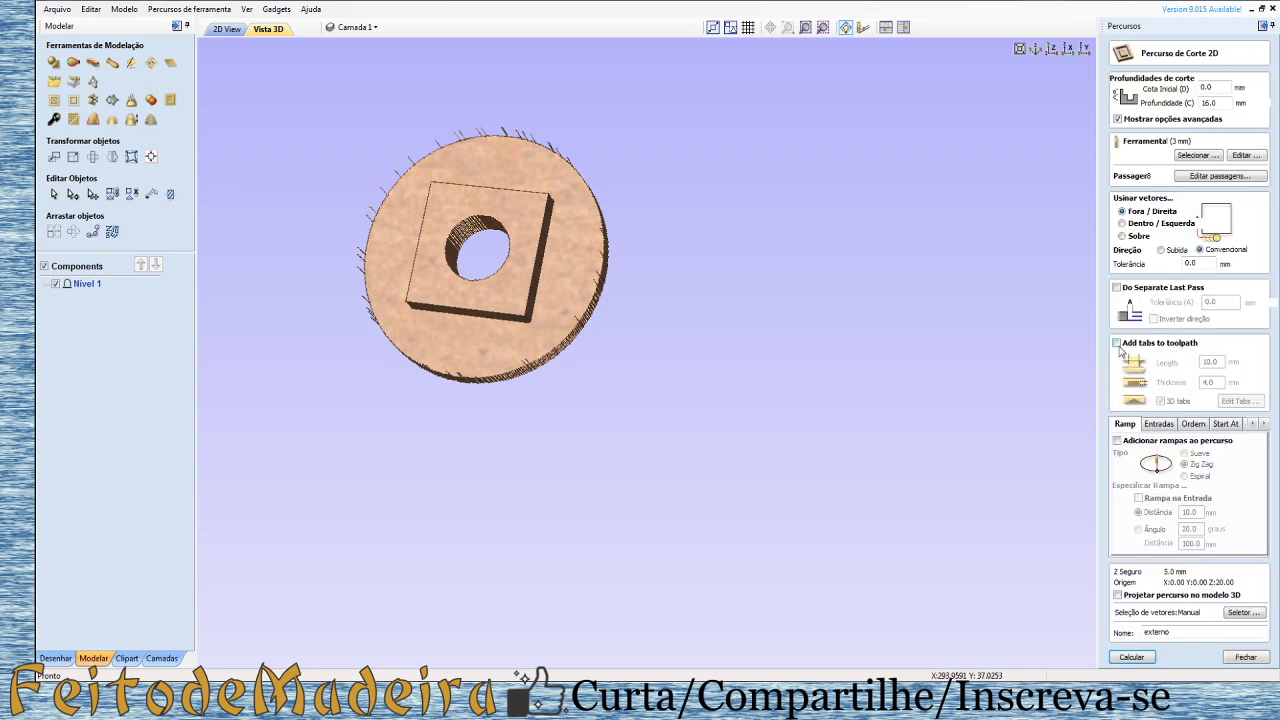
pyautogui.click(1117, 344)
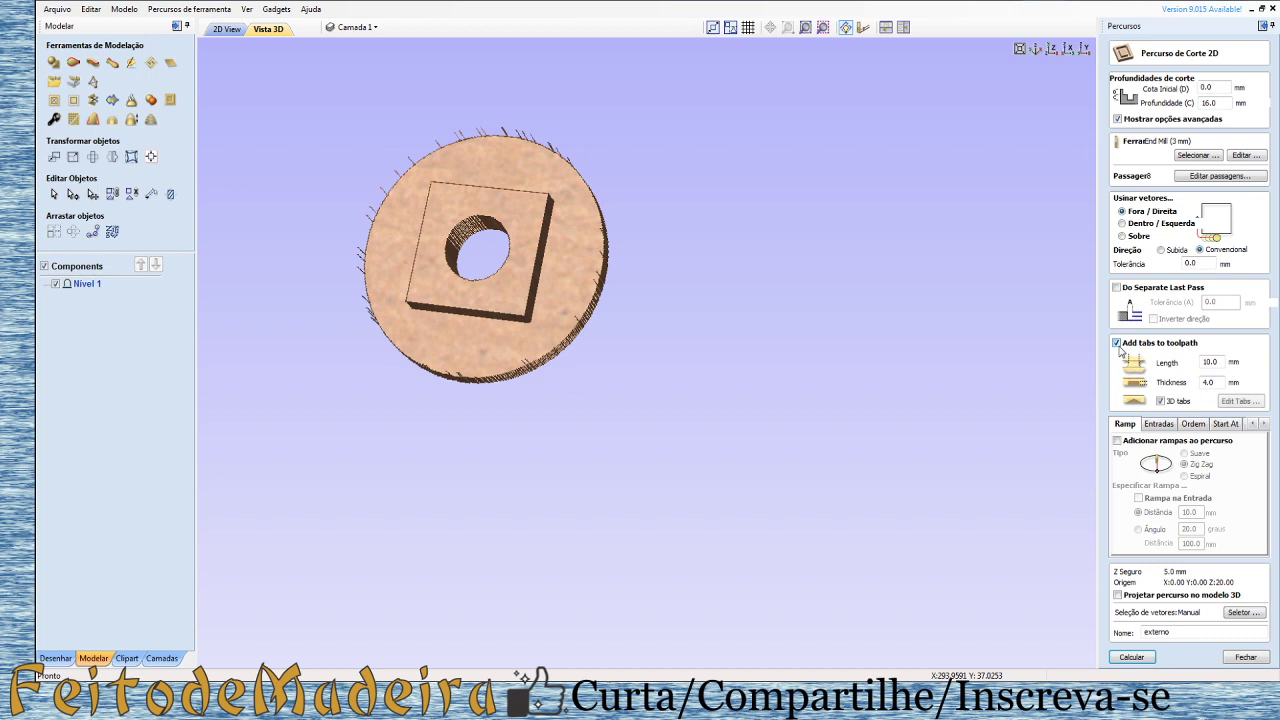
pyautogui.click(1131, 657)
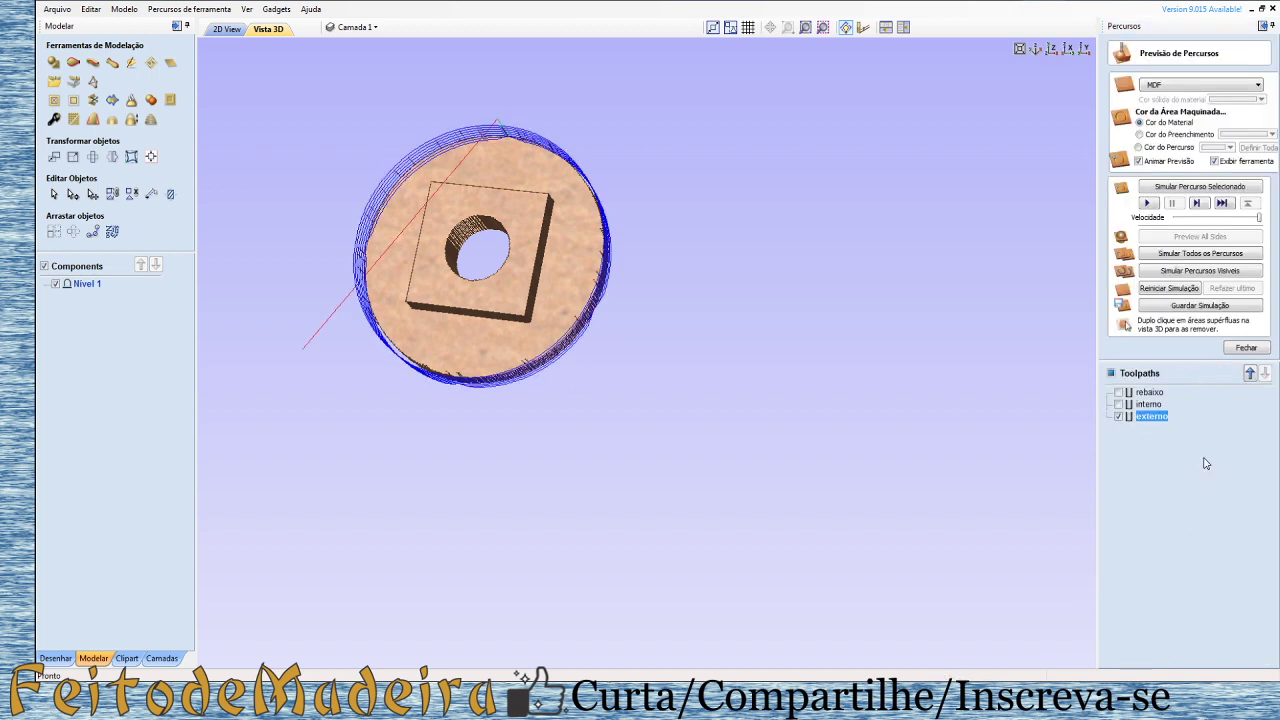
# Make the rebaixo and interno toolpaths visible again and view all three in 2D.
pyautogui.click(1118, 392)
pyautogui.click(1118, 404)
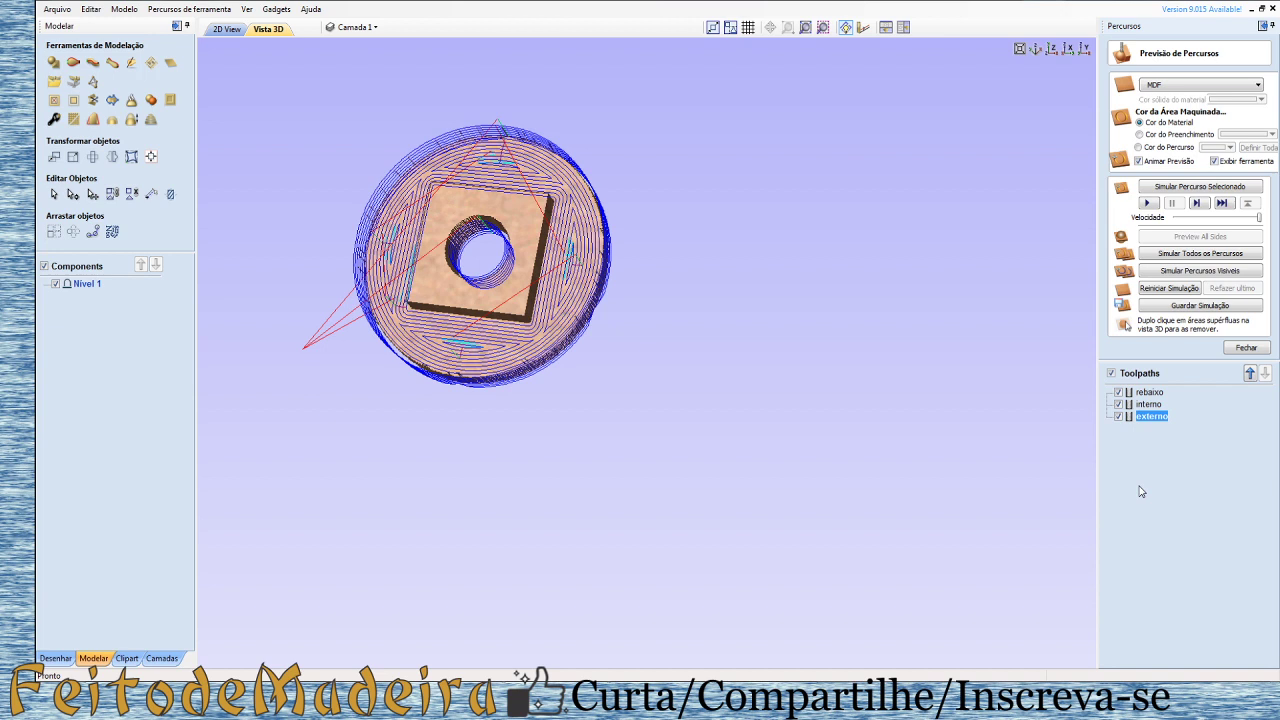
pyautogui.click(220, 30)
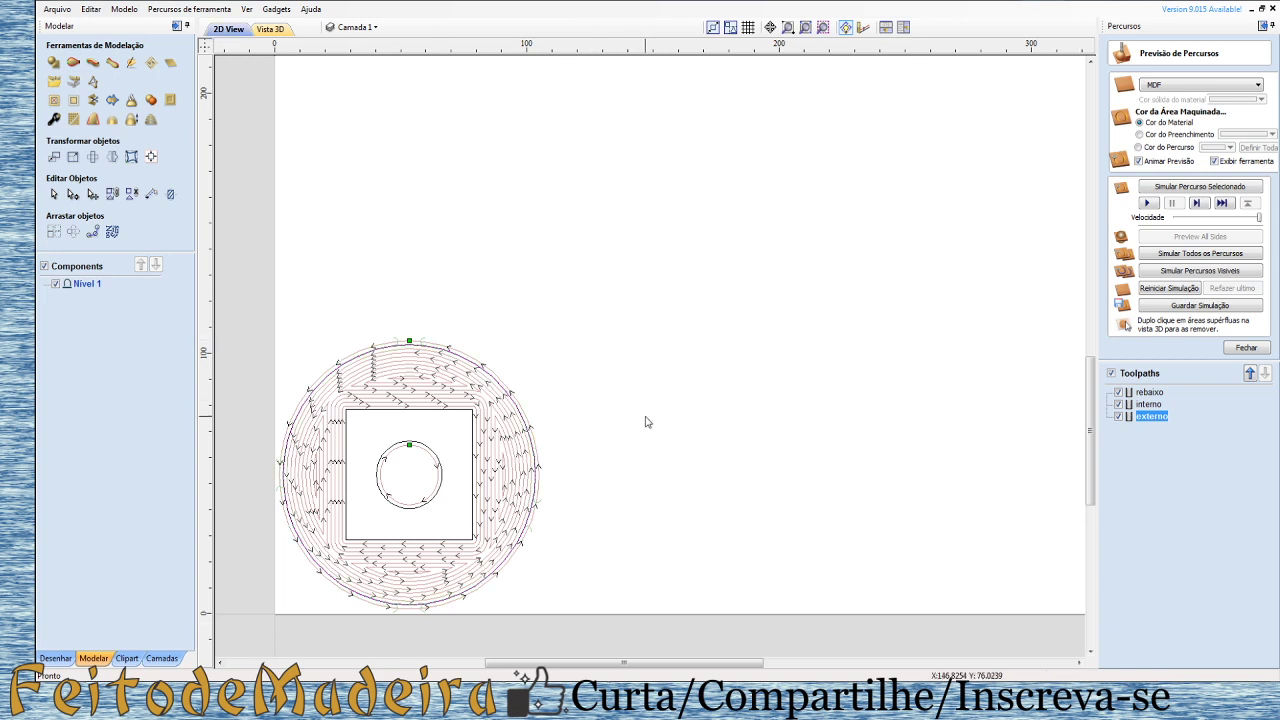